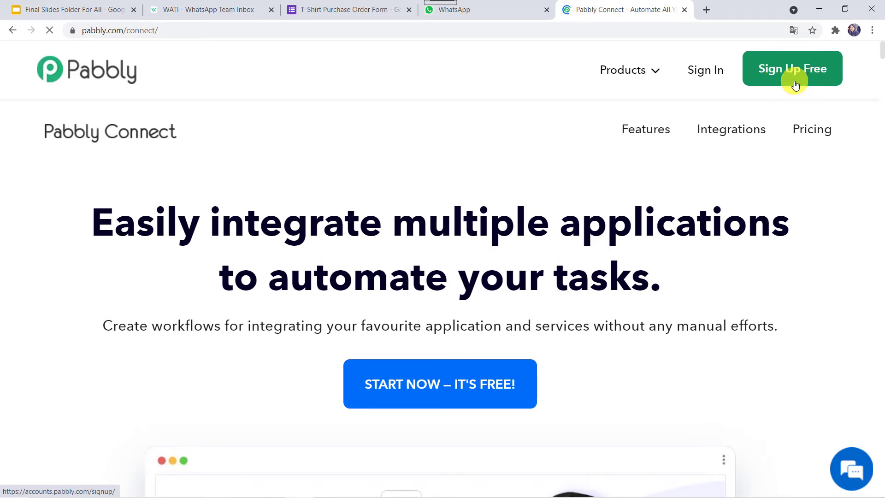
# - Sign in to Pabbly and open Connect from the All Apps page
pyautogui.click(701, 72)
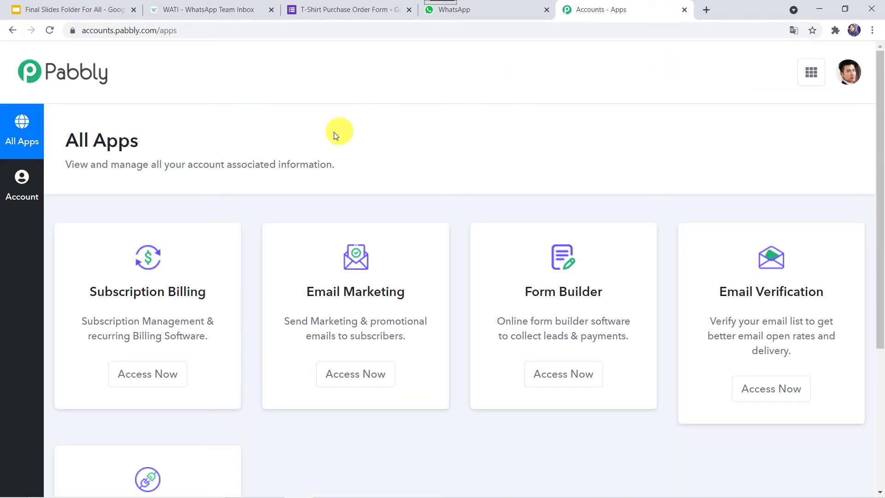
pyautogui.scroll(-5, 325, 140)
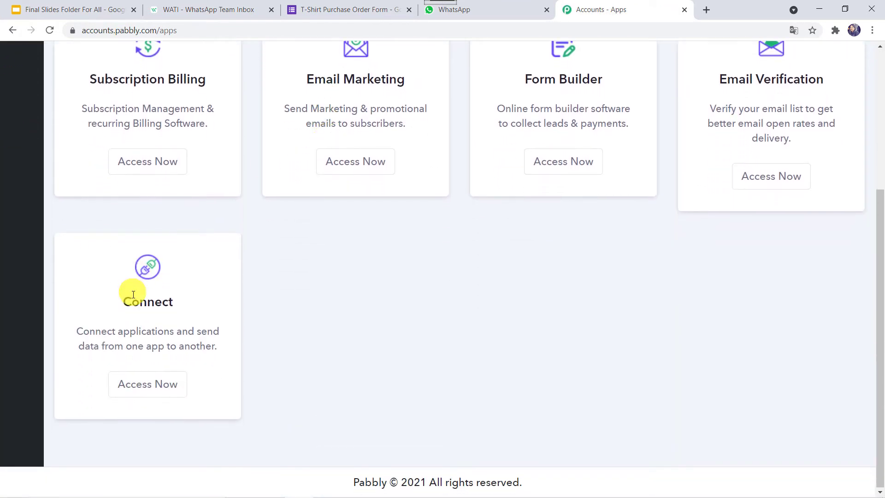
pyautogui.click(143, 389)
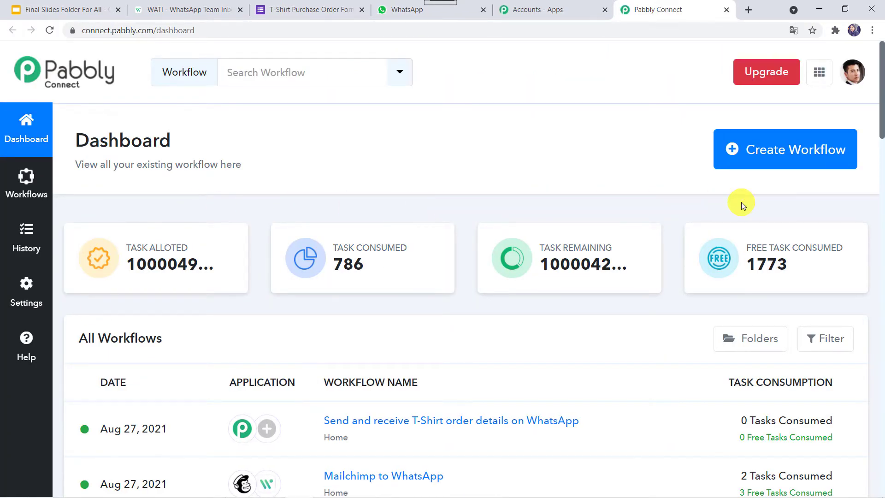
# - Create a workflow named 'Send and receive T-Shirt order details on WhatsApp'
pyautogui.click(783, 154)
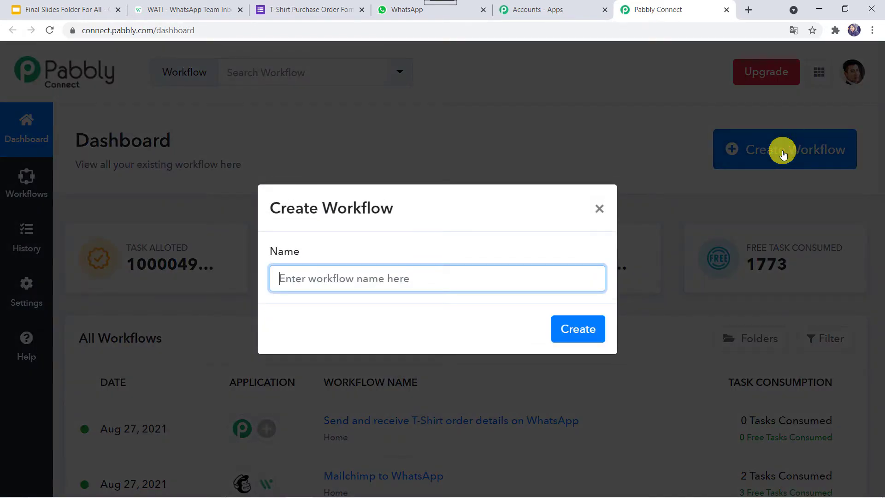
pyautogui.write('Se')
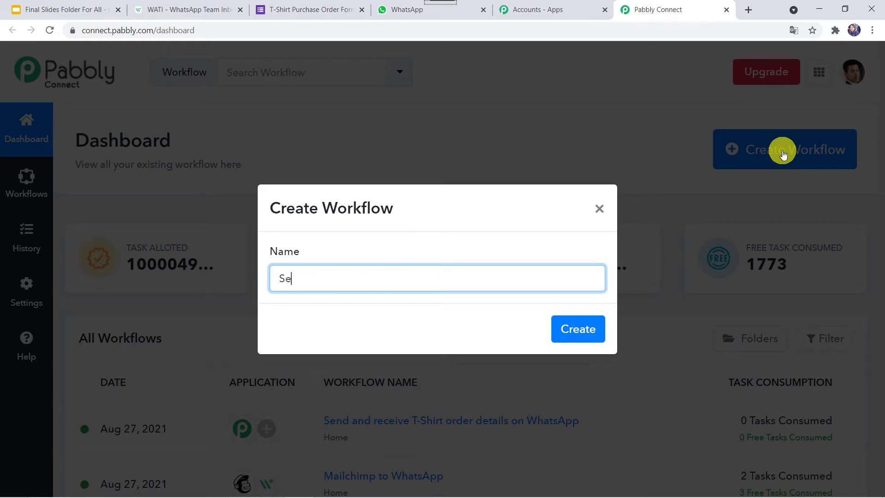
pyautogui.write('nd and receive T-Shirt')
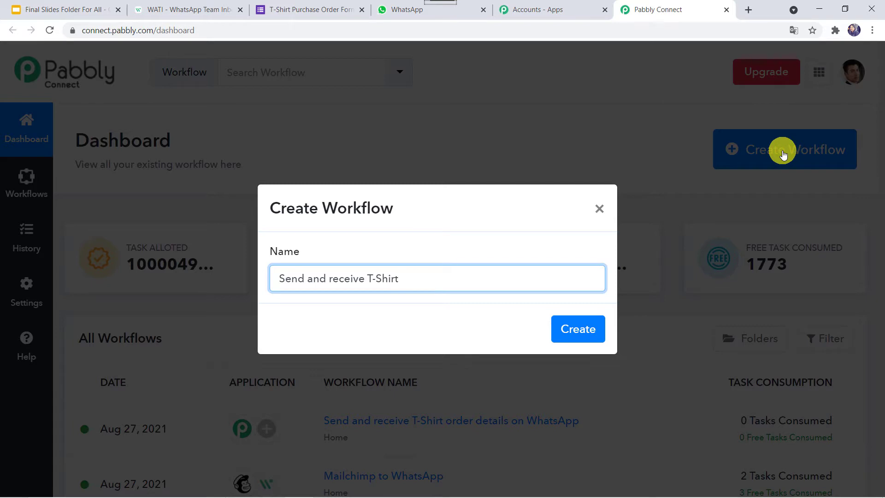
pyautogui.write(' order details on WhatsApp')
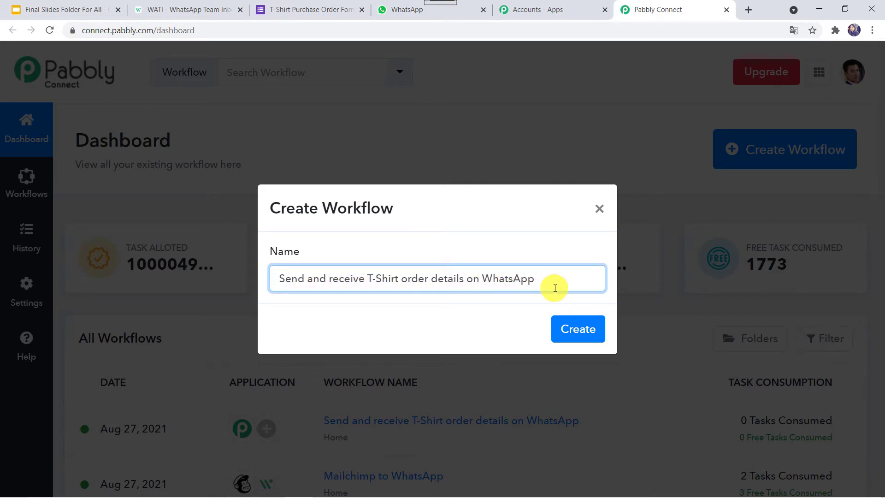
pyautogui.click(580, 333)
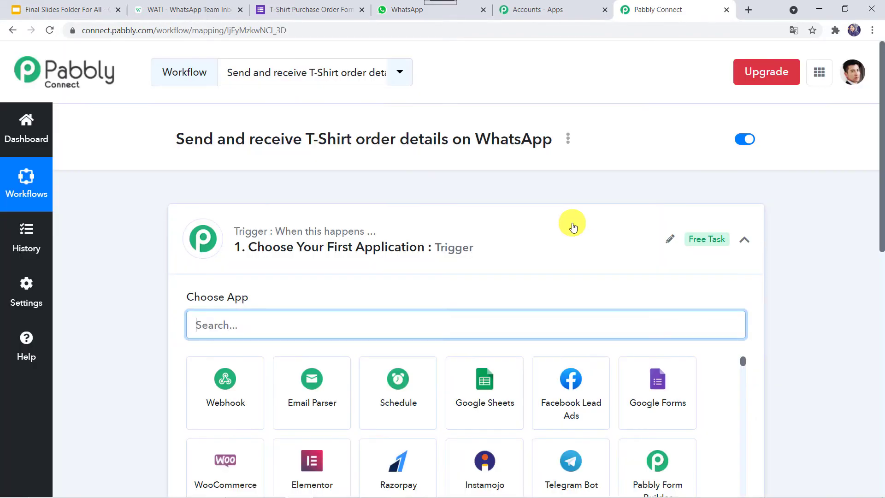
pyautogui.click(573, 224)
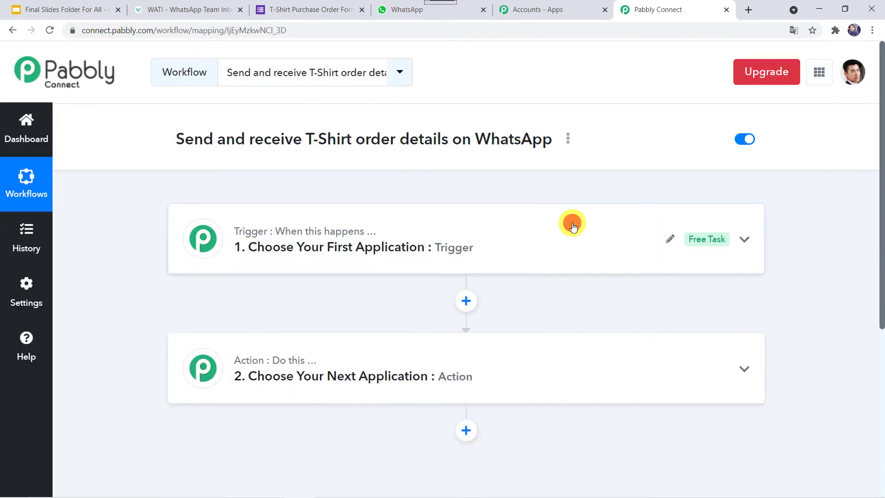
# - Set the trigger app to Google Forms with the New Response in Spreadsheet event
pyautogui.scroll(-2, 572, 224)
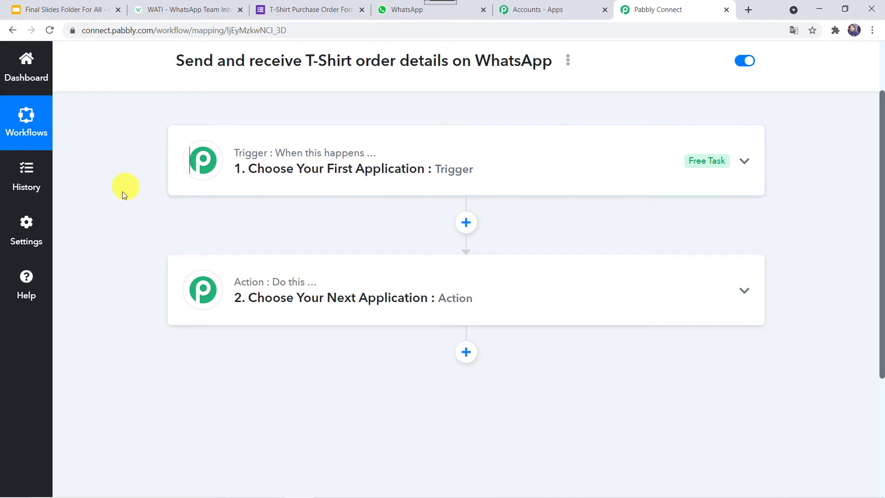
pyautogui.click(435, 155)
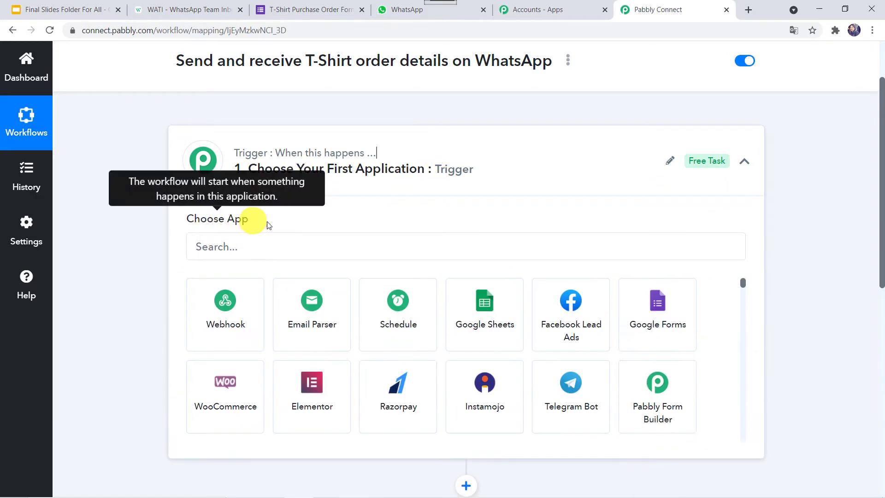
pyautogui.click(248, 258)
pyautogui.write('G')
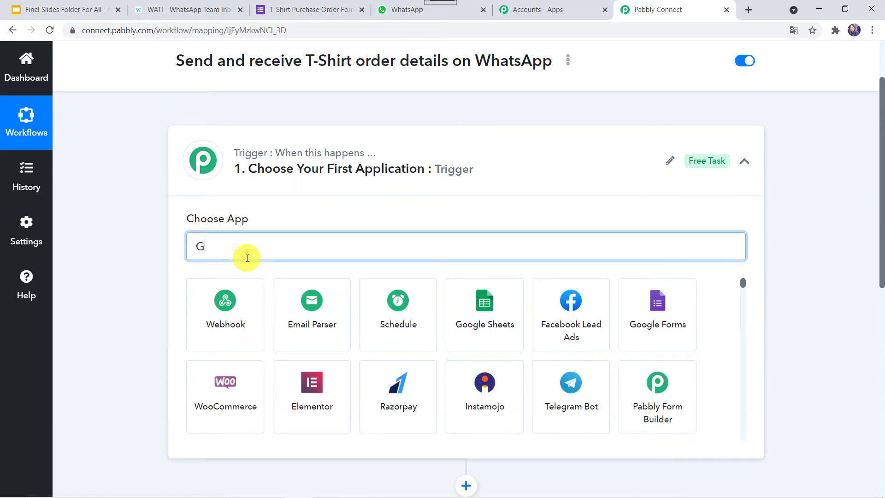
pyautogui.write('oogle ')
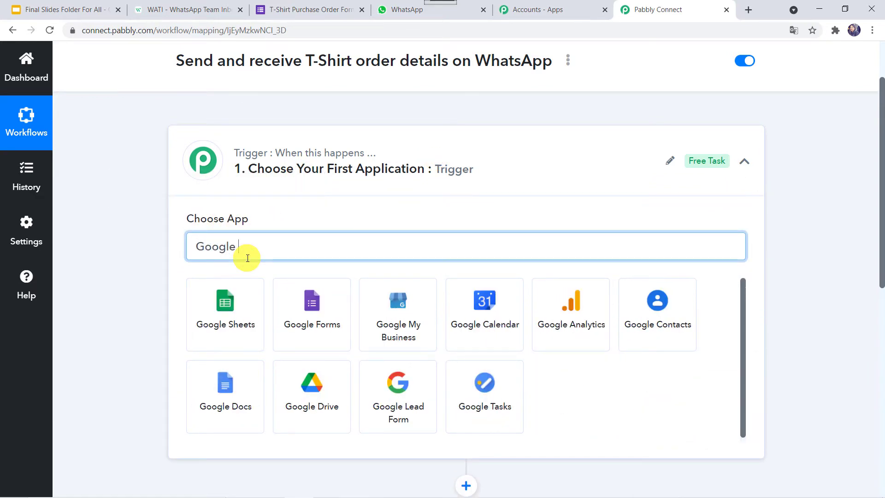
pyautogui.write('F')
pyautogui.click(225, 300)
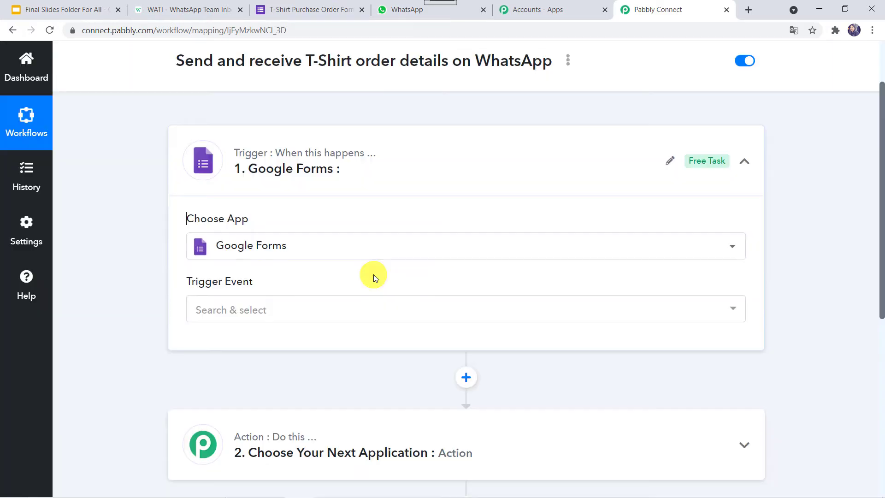
pyautogui.click(278, 313)
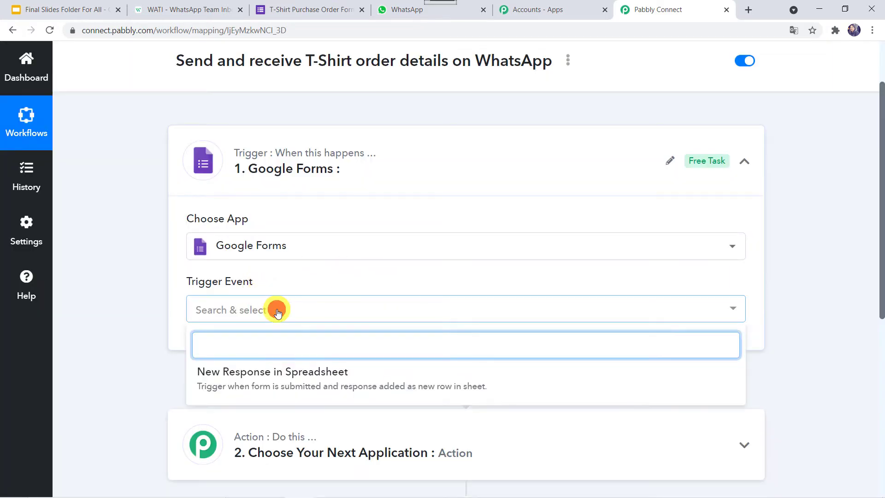
pyautogui.click(323, 376)
pyautogui.scroll(-3, 322, 376)
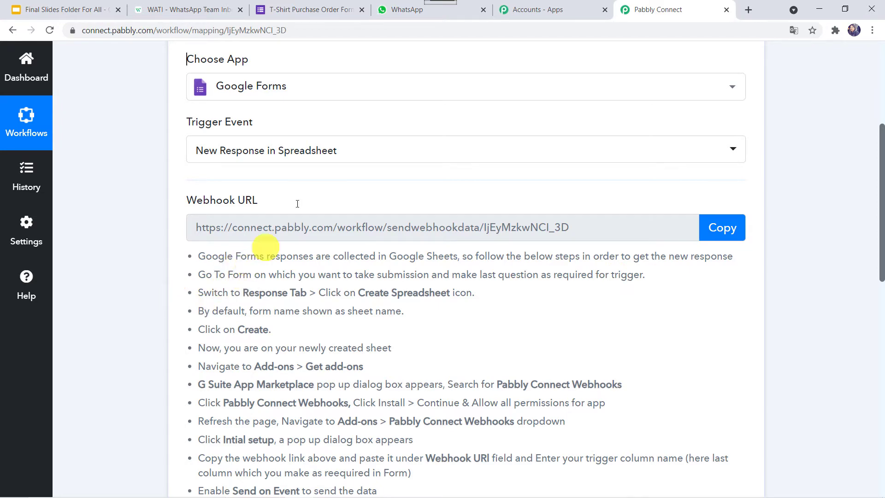
# - Open the T-Shirt Purchase Order Form for editing from the Google Forms home page
pyautogui.click(319, 10)
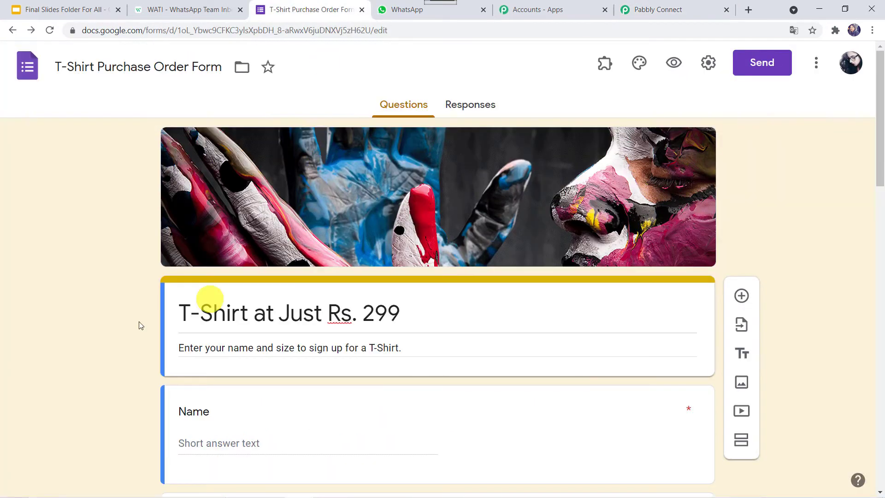
pyautogui.scroll(-1, 131, 336)
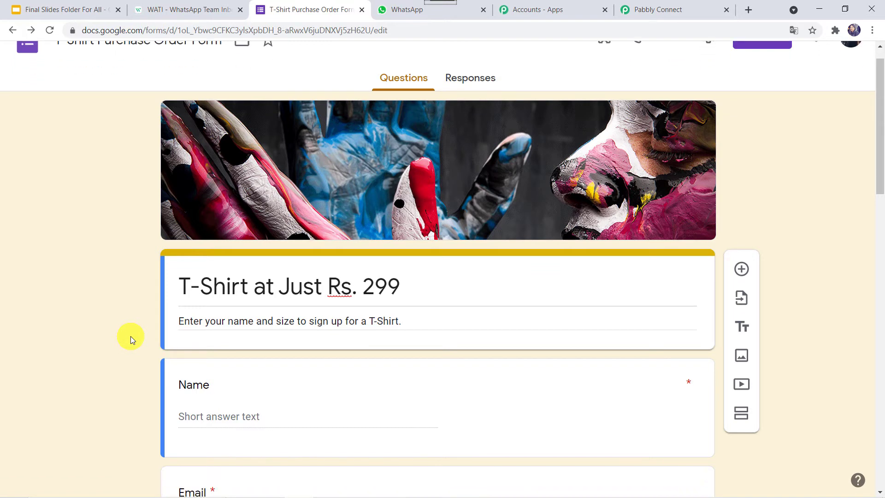
pyautogui.scroll(1, 130, 336)
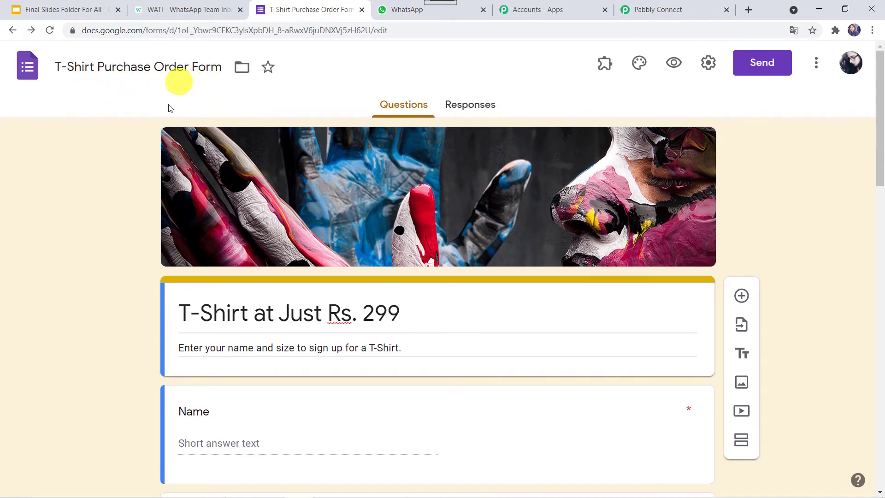
pyautogui.scroll(-2, 150, 266)
pyautogui.scroll(-6, 150, 265)
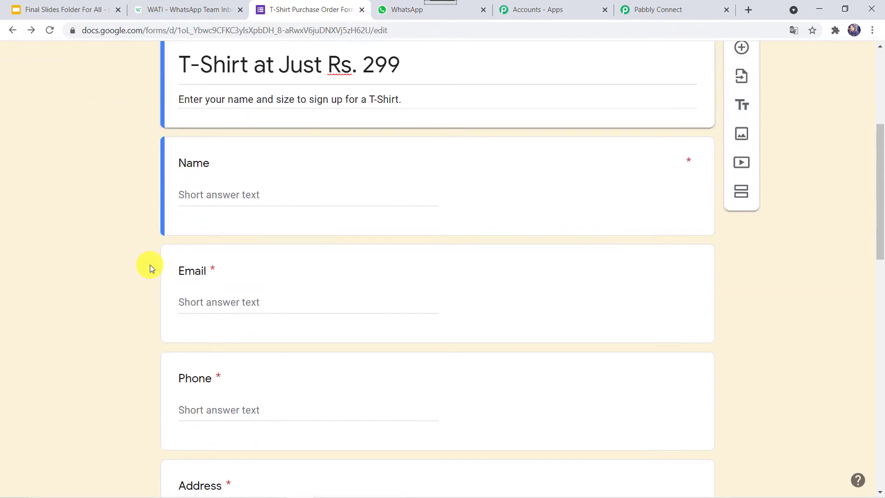
pyautogui.scroll(-10, 150, 267)
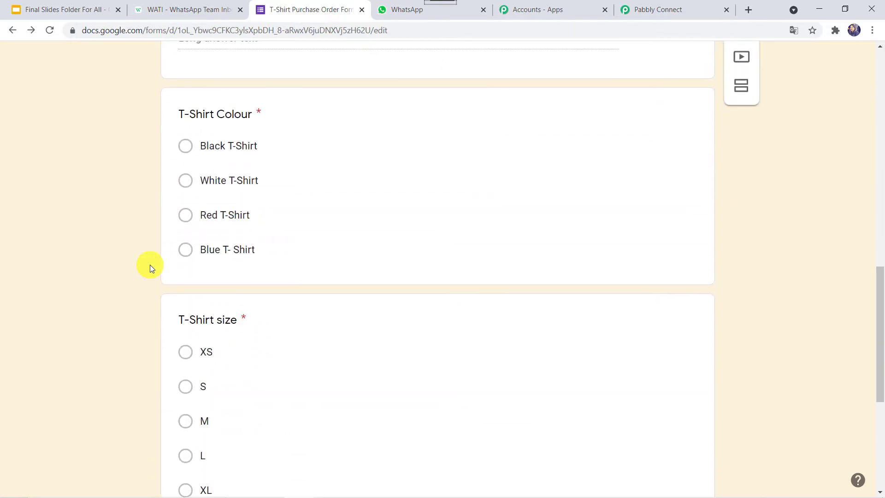
pyautogui.scroll(18, 150, 265)
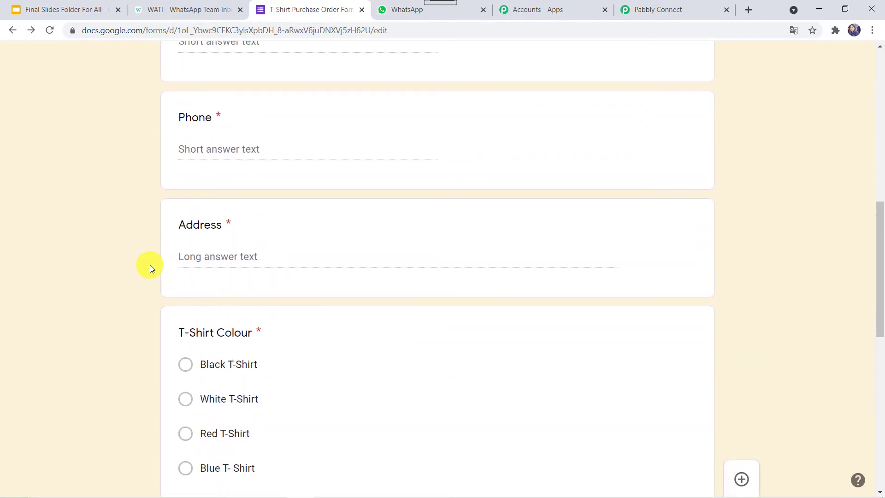
pyautogui.scroll(-5, 178, 259)
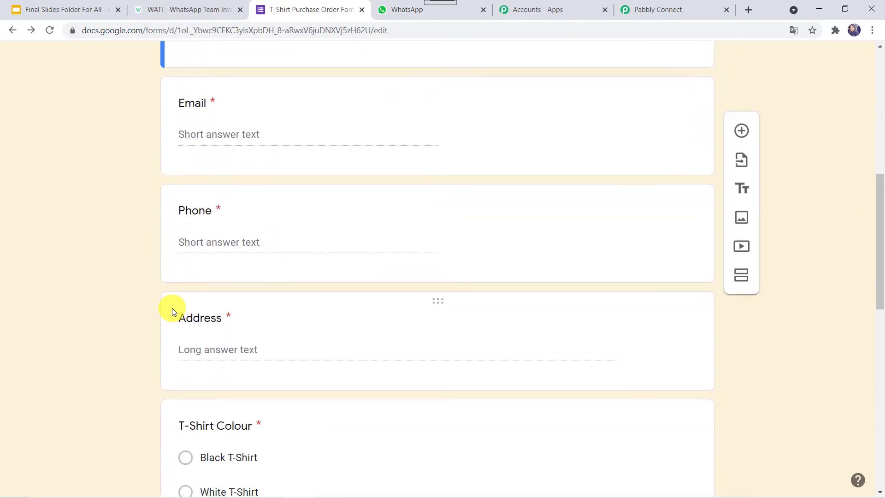
pyautogui.scroll(-5, 187, 347)
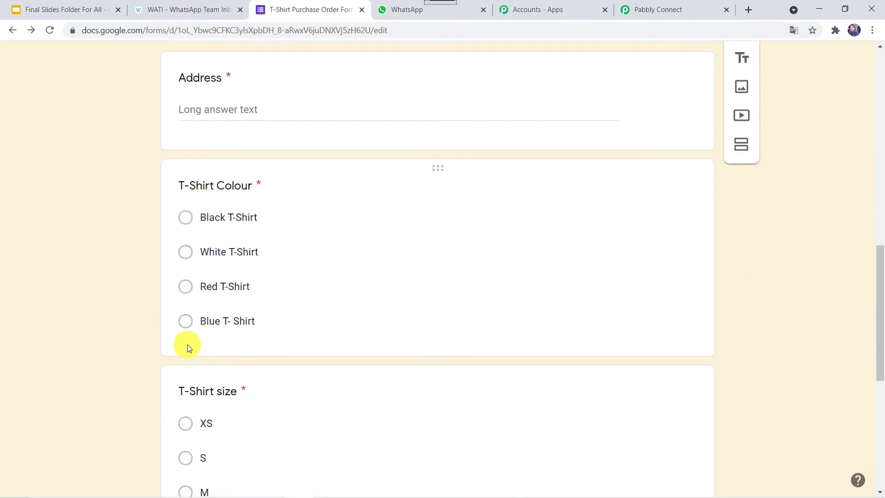
pyautogui.scroll(-6, 192, 422)
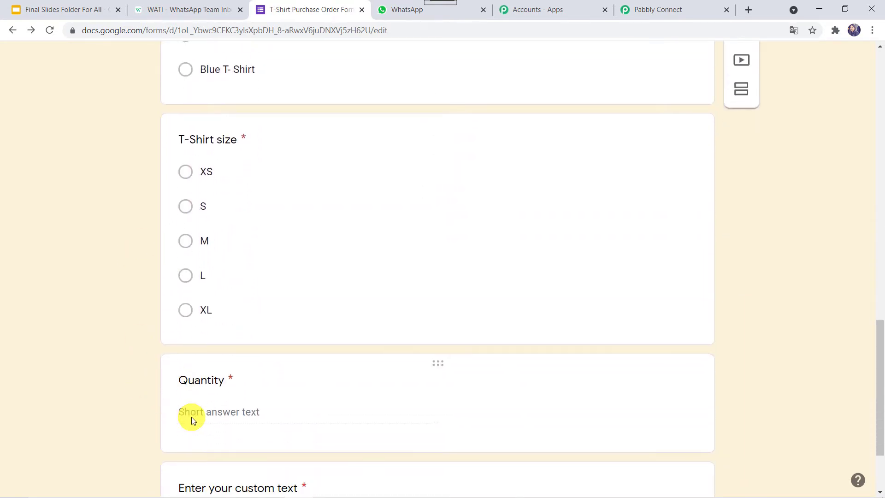
pyautogui.scroll(-2, 128, 383)
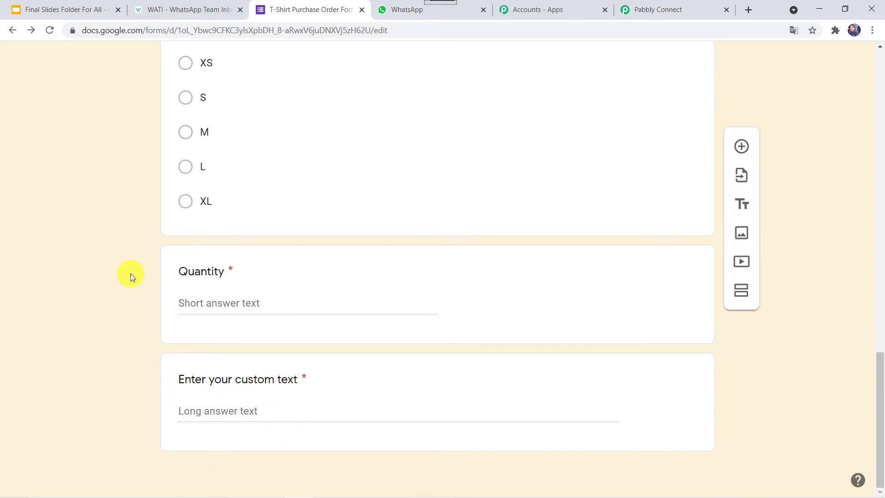
pyautogui.scroll(20, 131, 273)
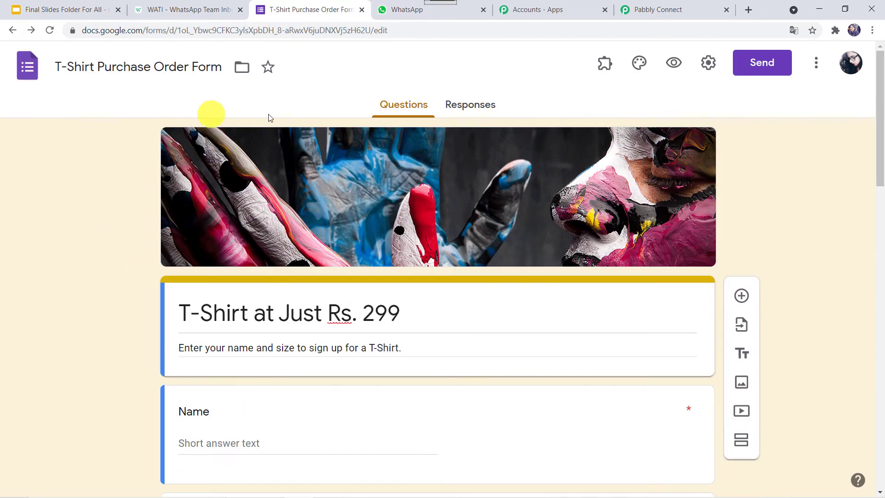
pyautogui.click(28, 69)
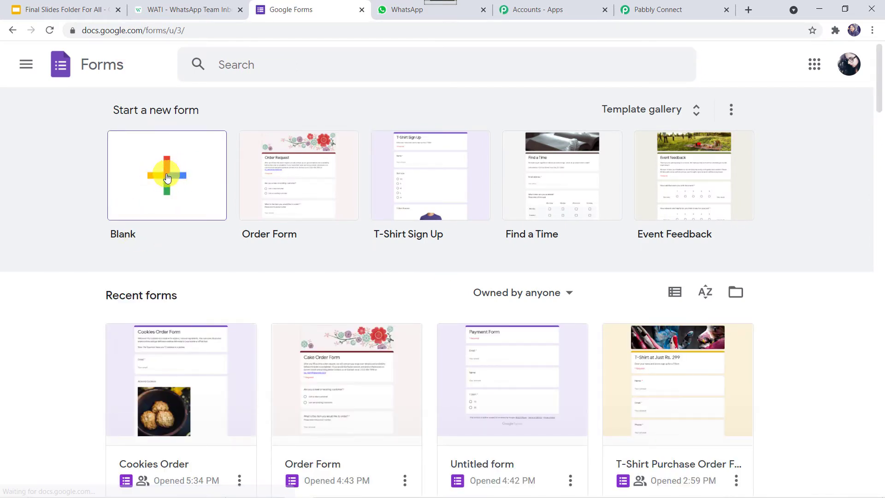
pyautogui.click(661, 419)
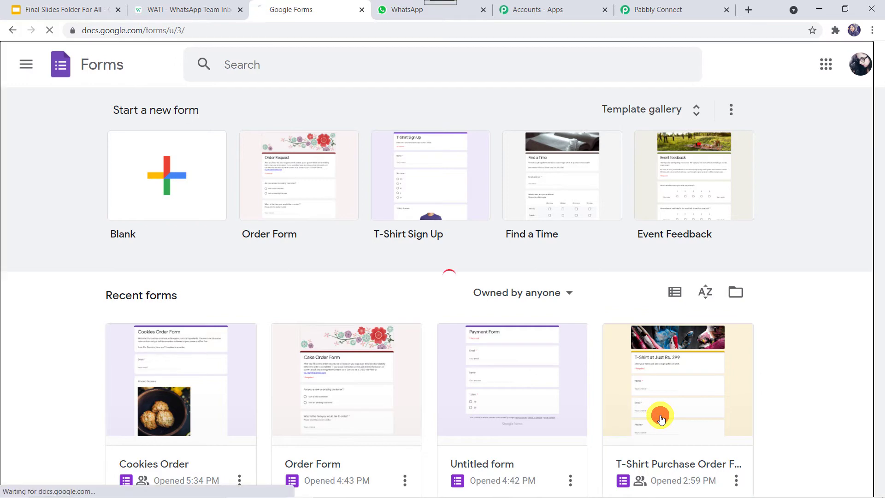
pyautogui.scroll(-3, 118, 256)
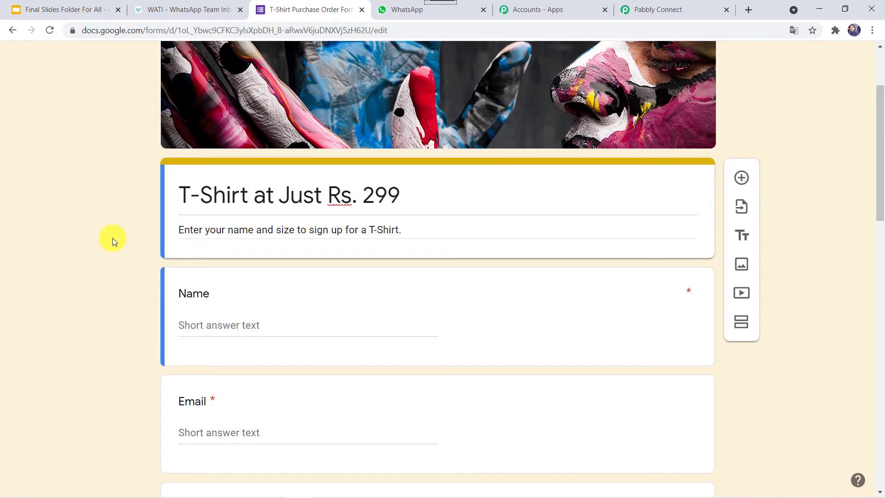
pyautogui.scroll(3, 112, 238)
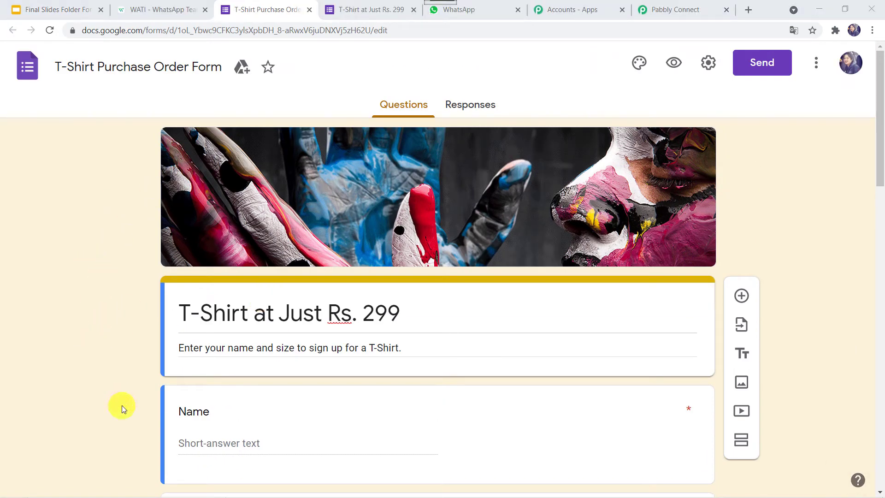
# - Fill in the buyer's name, email, phone number and address on the order form
pyautogui.scroll(-5, 121, 405)
pyautogui.scroll(5, 121, 405)
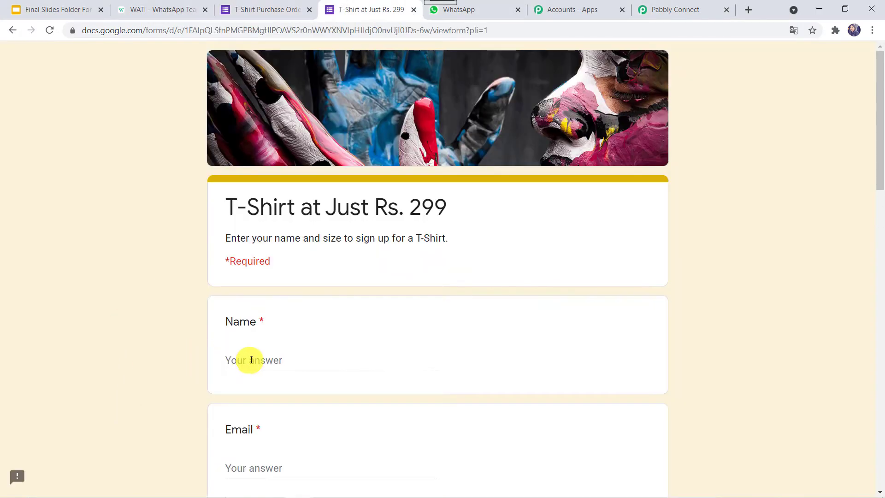
pyautogui.click(254, 359)
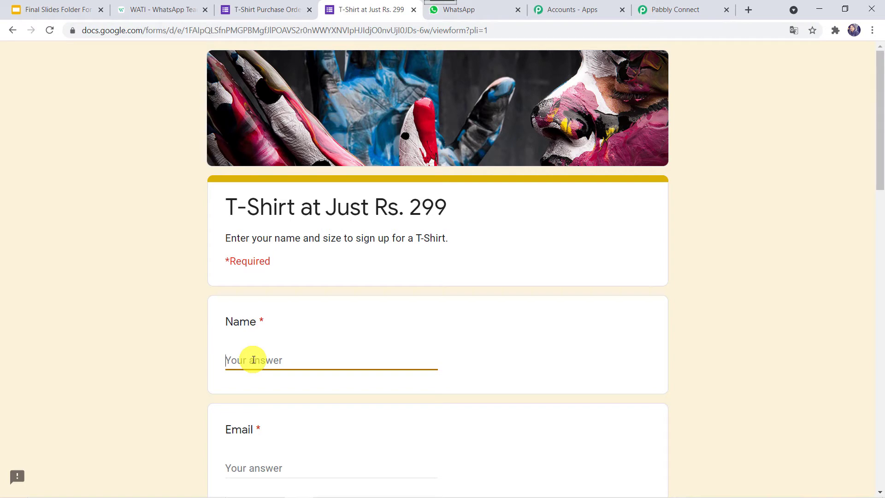
pyautogui.scroll(-6, 253, 360)
pyautogui.click(244, 196)
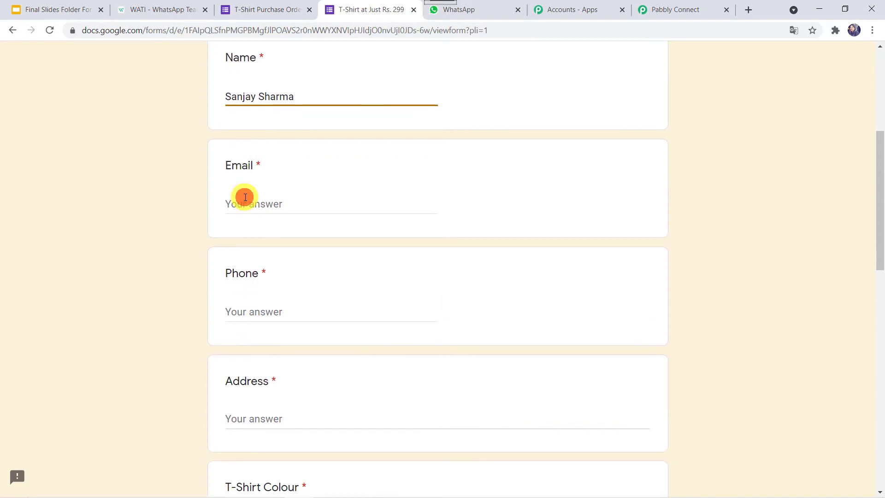
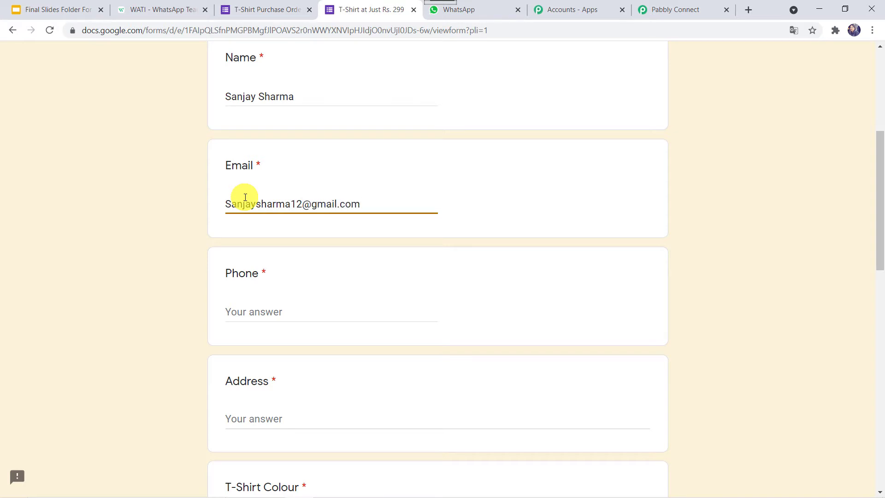
pyautogui.press('Tab')
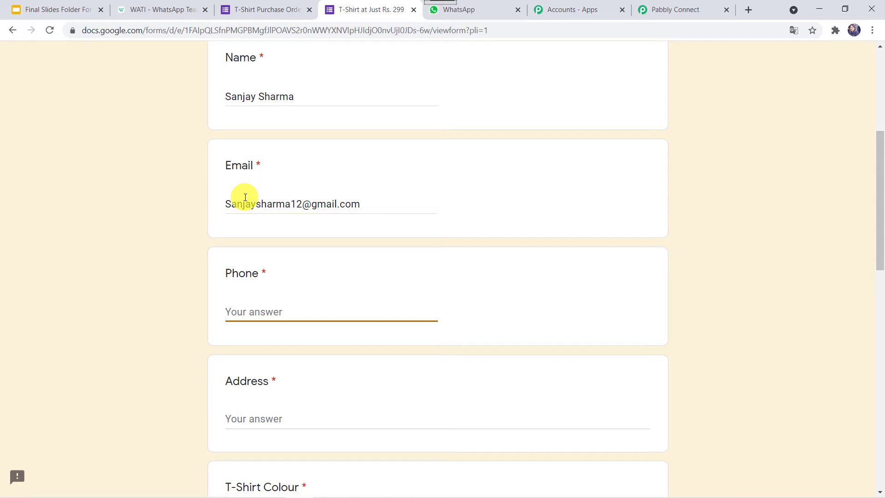
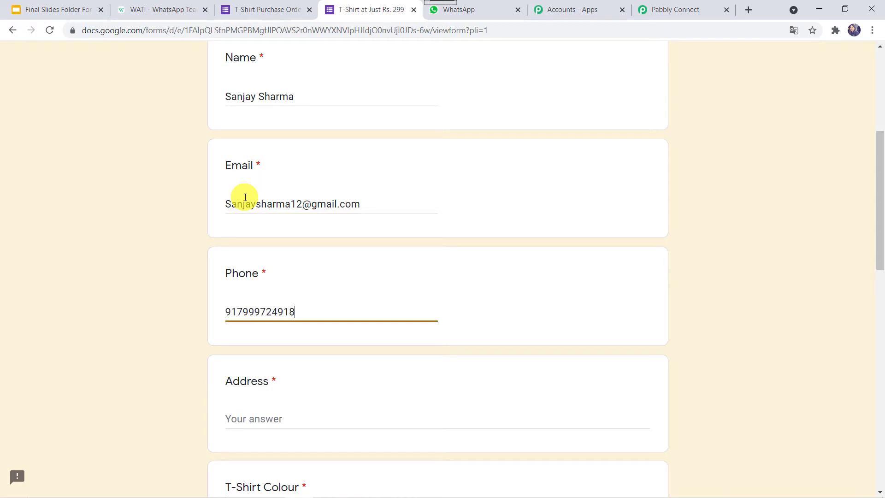
pyautogui.press('Tab')
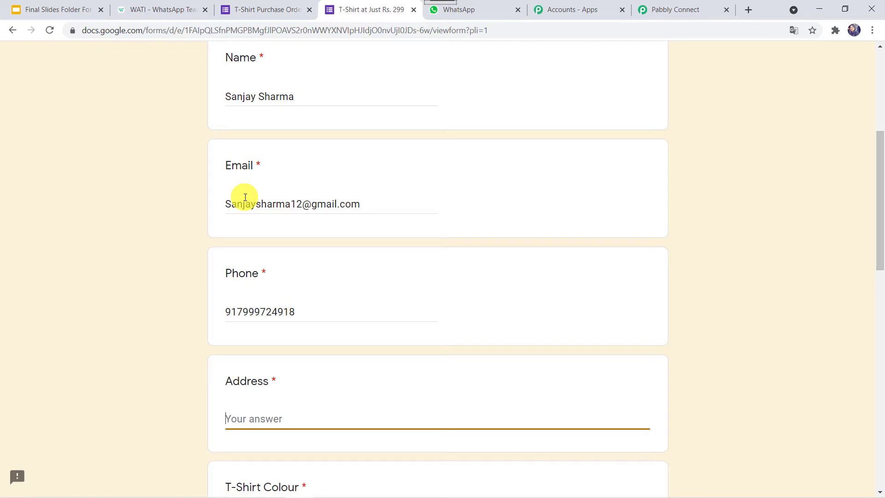
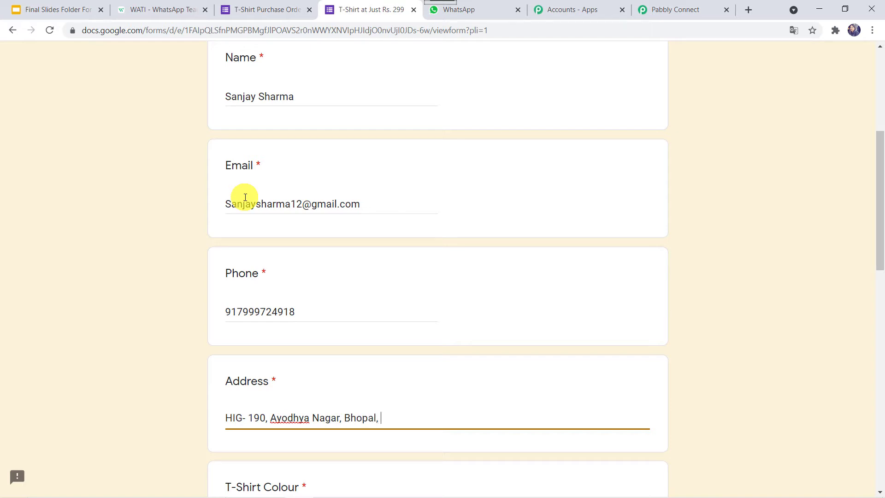
# - Choose Red T-Shirt, size L, quantity 25, custom text 'Pabbly', and submit the order
pyautogui.scroll(-7, 245, 197)
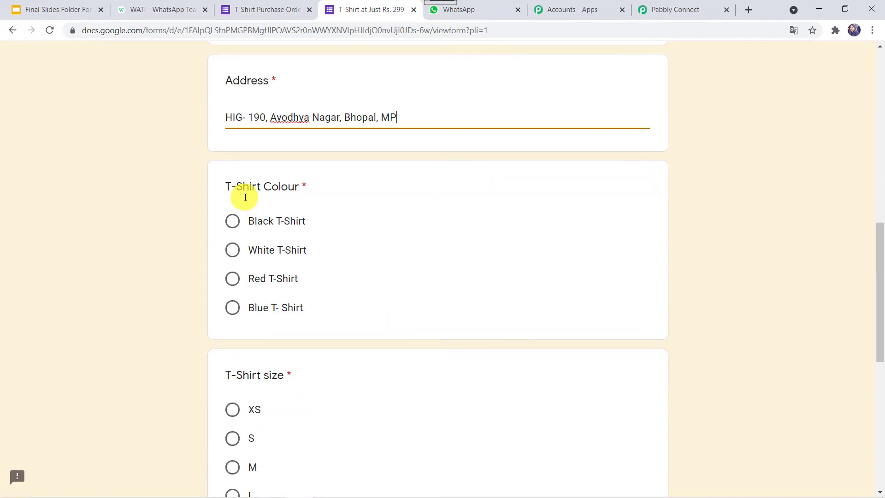
pyautogui.click(231, 279)
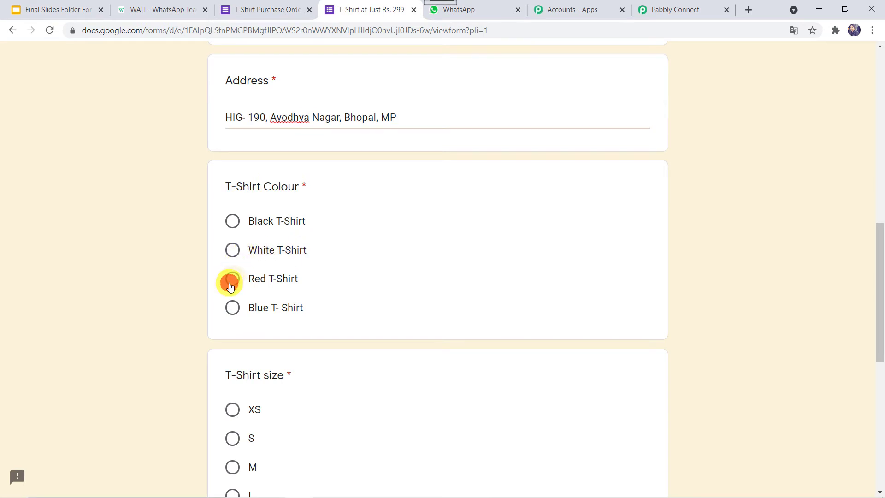
pyautogui.scroll(-5, 186, 314)
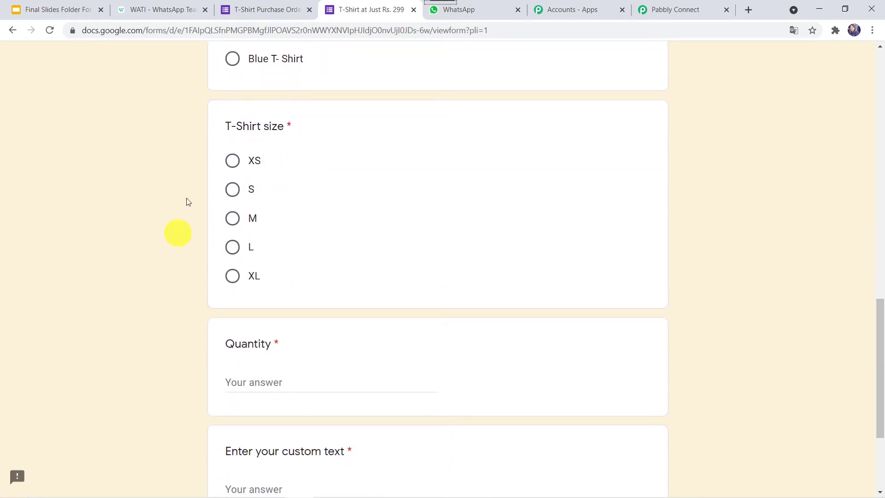
pyautogui.click(232, 247)
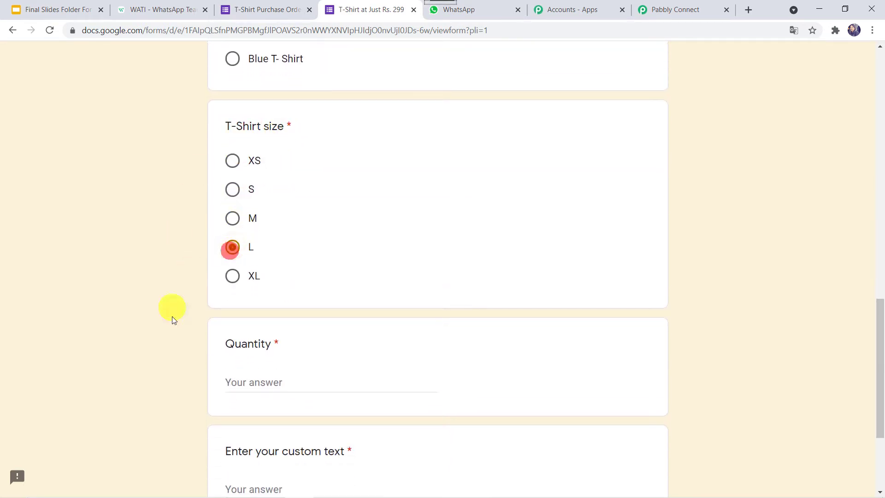
pyautogui.scroll(-3, 178, 330)
pyautogui.click(267, 251)
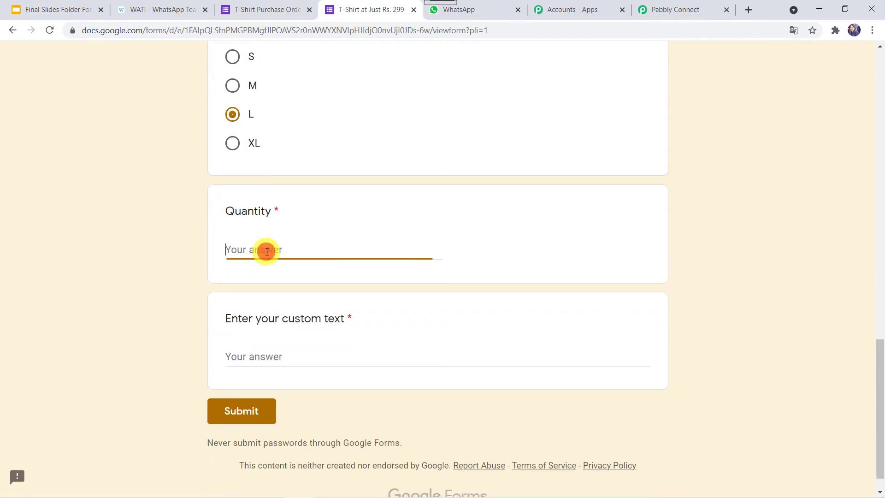
pyautogui.write('25')
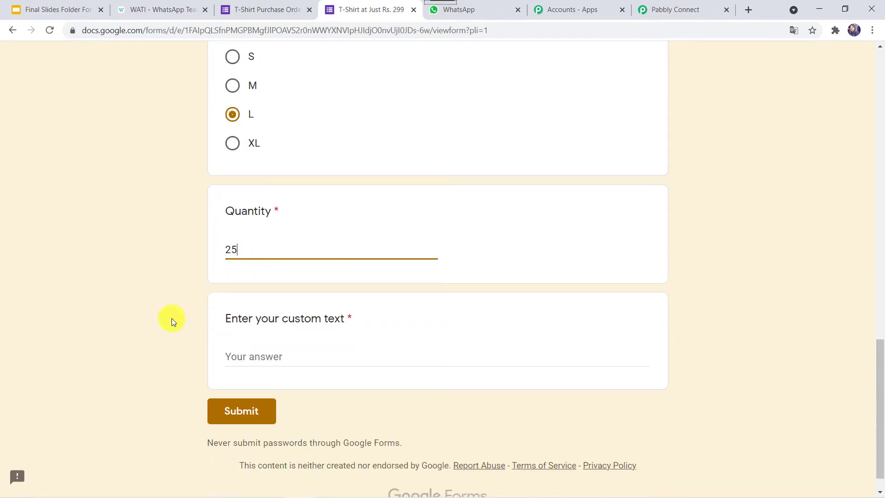
pyautogui.scroll(-1, 172, 319)
pyautogui.click(282, 326)
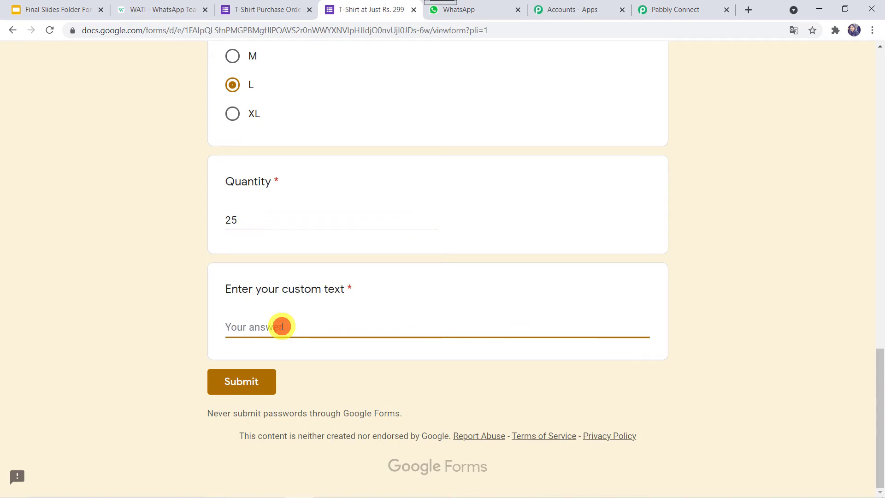
pyautogui.write('Pabbly')
pyautogui.click(235, 390)
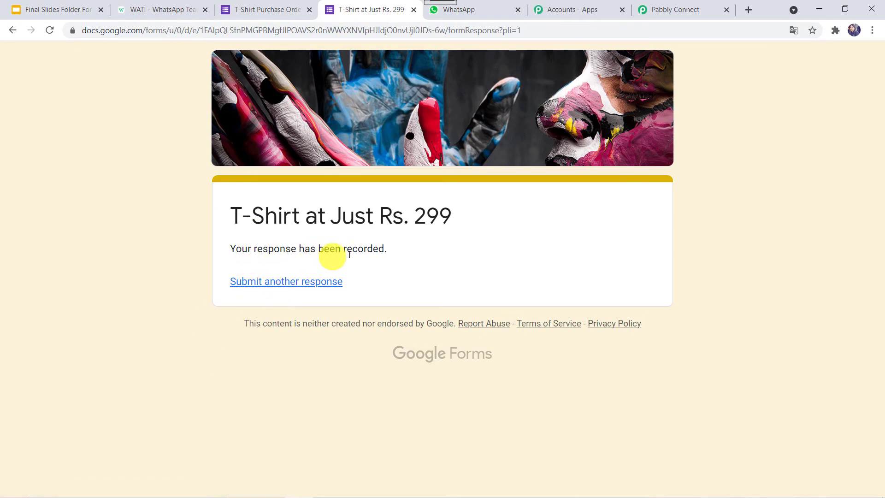
pyautogui.click(264, 9)
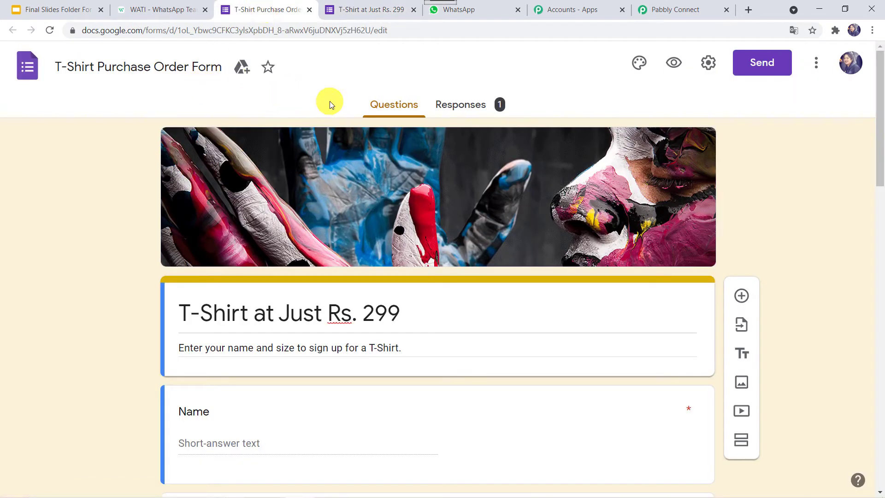
# - Send the form's responses to a newly created spreadsheet and open it
pyautogui.click(473, 107)
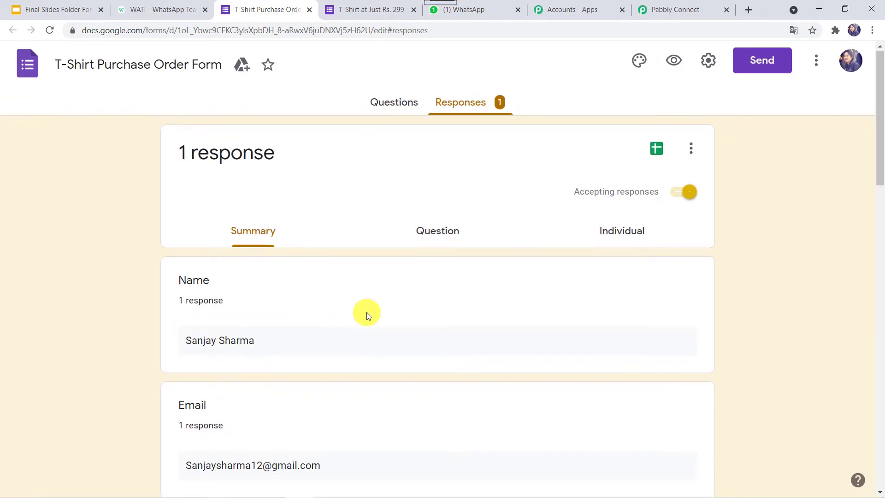
pyautogui.scroll(-2, 367, 312)
pyautogui.scroll(-5, 308, 301)
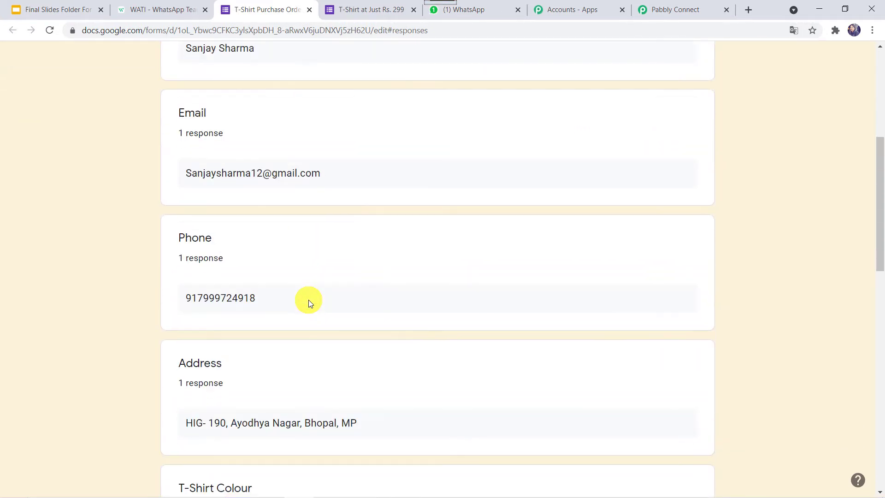
pyautogui.scroll(6, 308, 301)
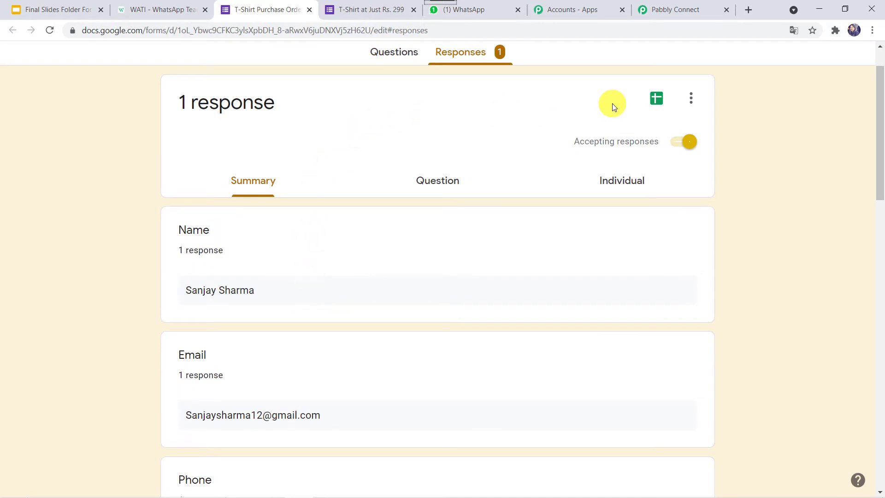
pyautogui.click(692, 100)
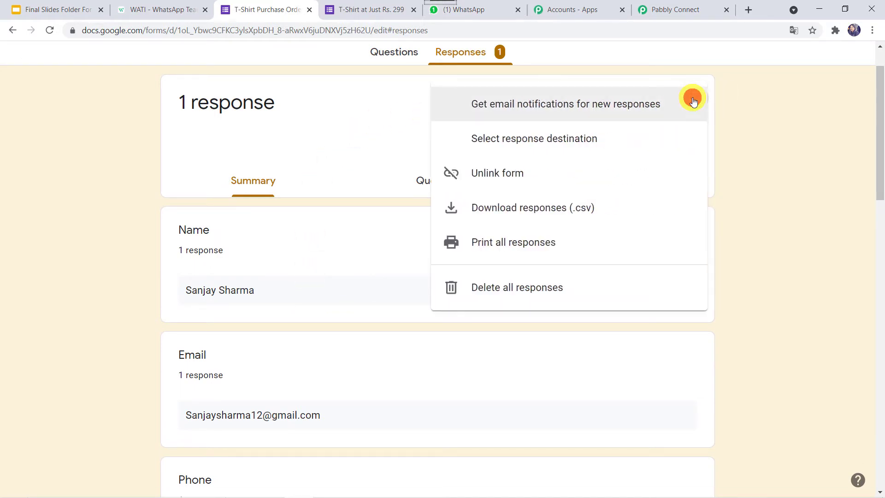
pyautogui.click(571, 144)
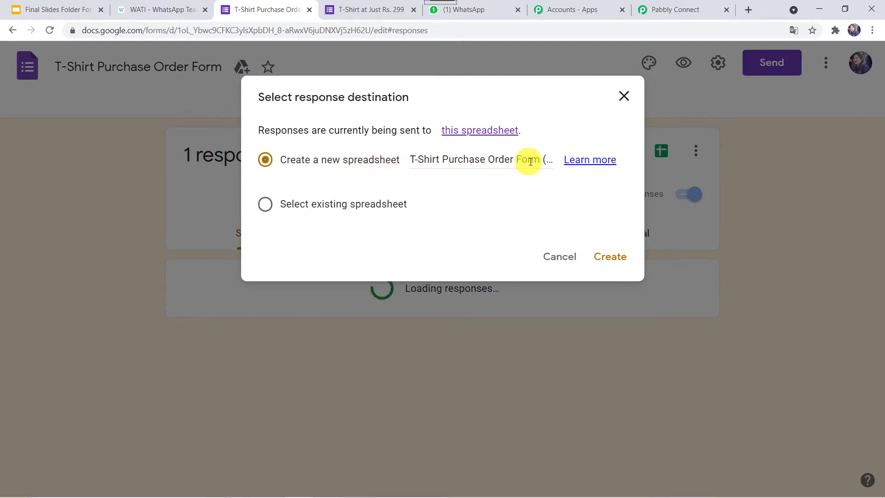
pyautogui.click(612, 256)
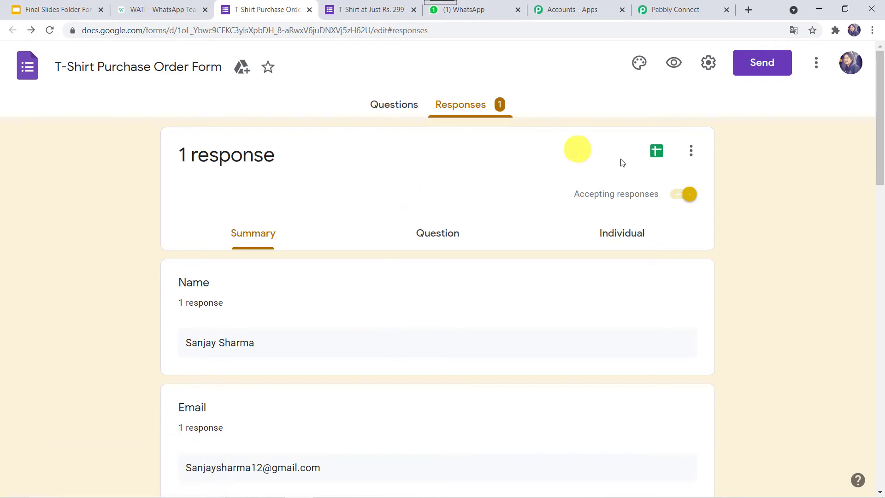
pyautogui.click(656, 157)
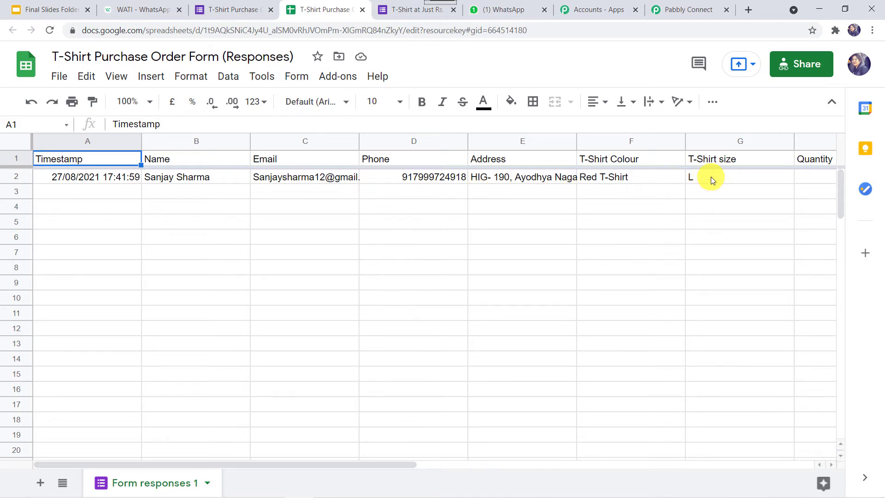
# - Find Pabbly Connect Webhooks in the Marketplace, confirm it is installed, and close the Marketplace
pyautogui.click(348, 78)
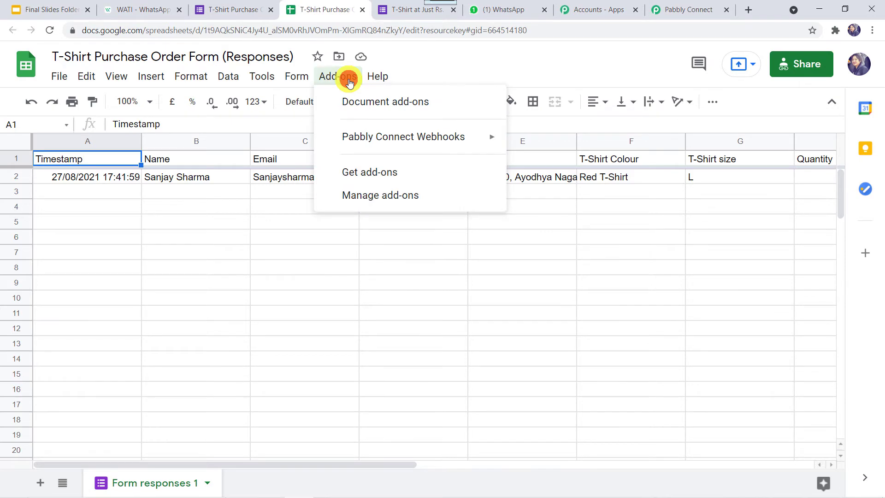
pyautogui.click(364, 174)
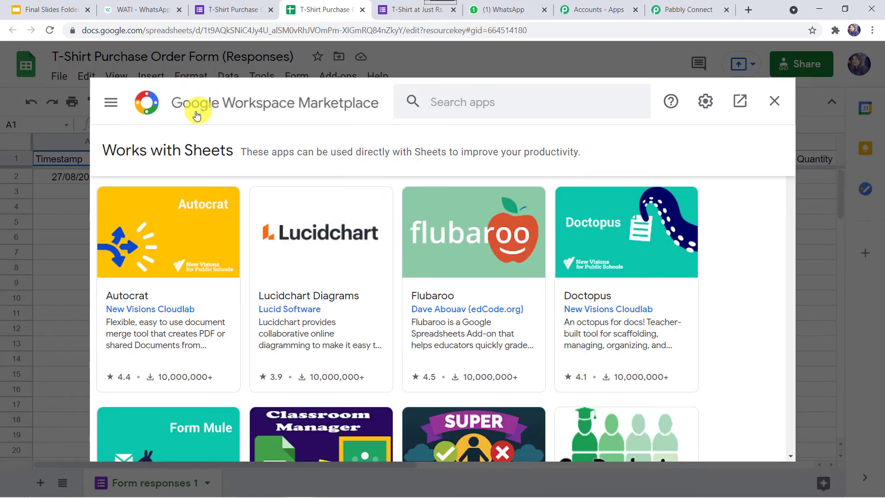
pyautogui.click(454, 102)
pyautogui.write('pa')
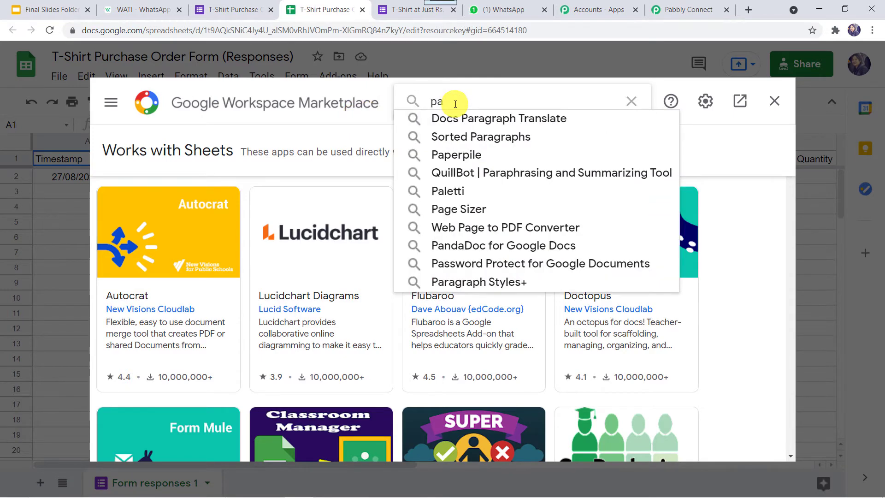
pyautogui.write('b')
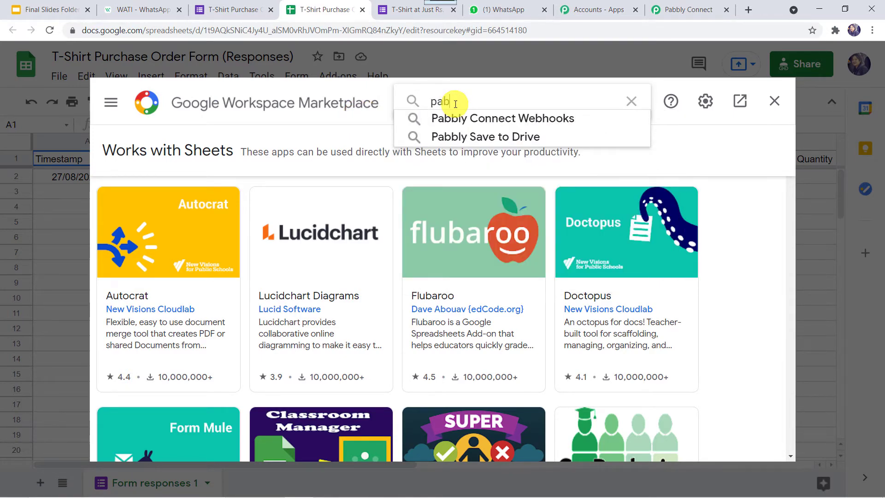
pyautogui.click(462, 118)
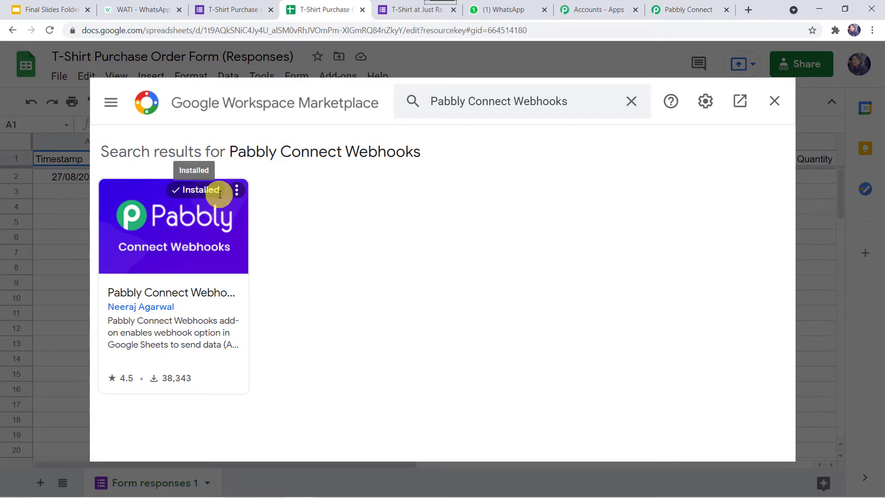
pyautogui.click(779, 103)
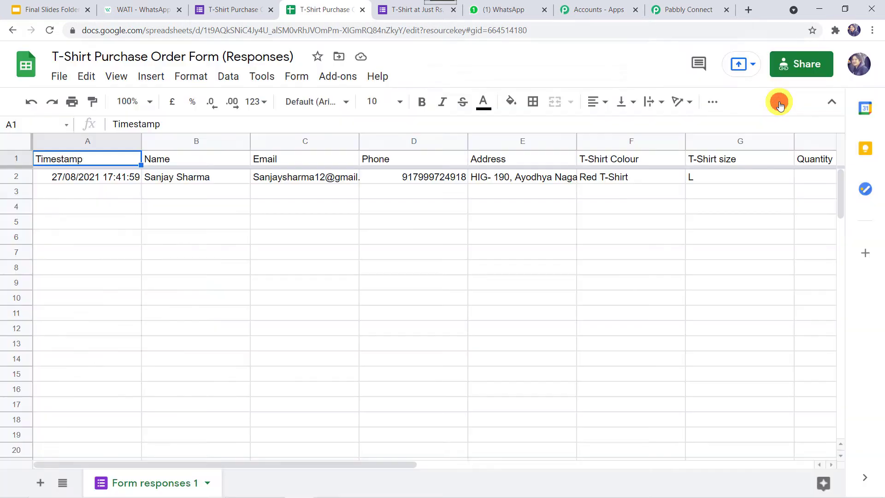
pyautogui.click(52, 32)
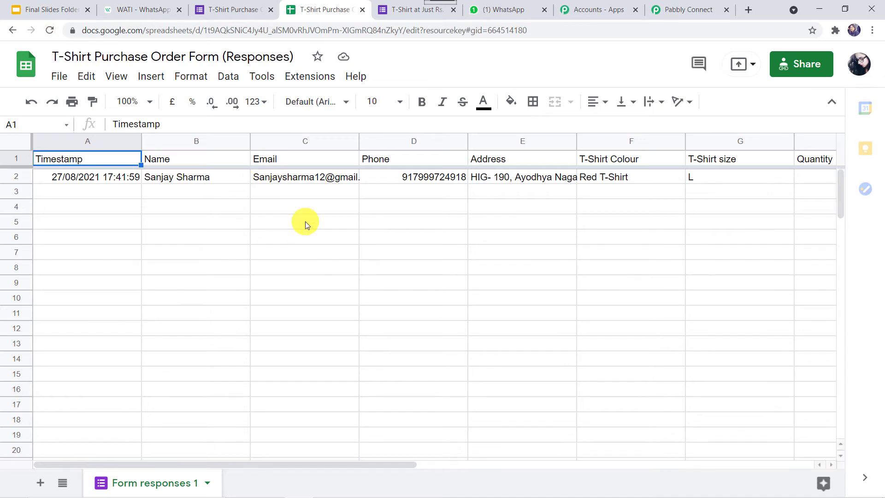
pyautogui.click(323, 78)
pyautogui.moveTo(324, 109)
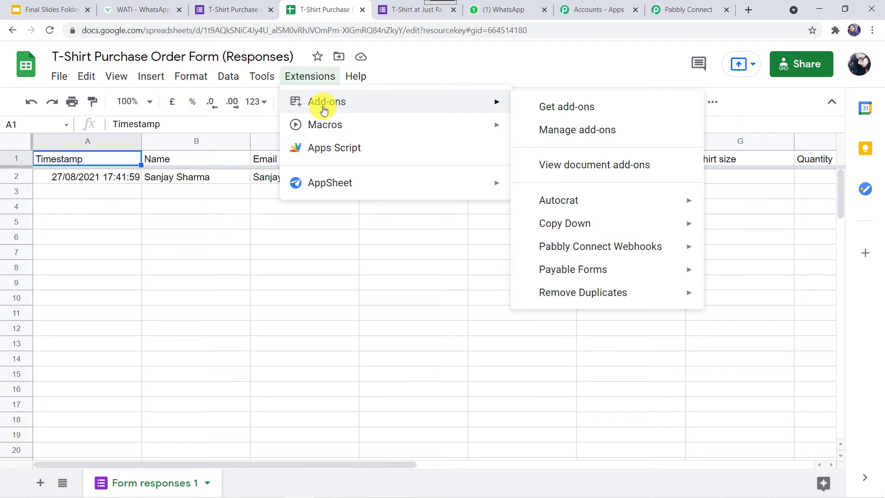
pyautogui.moveTo(566, 249)
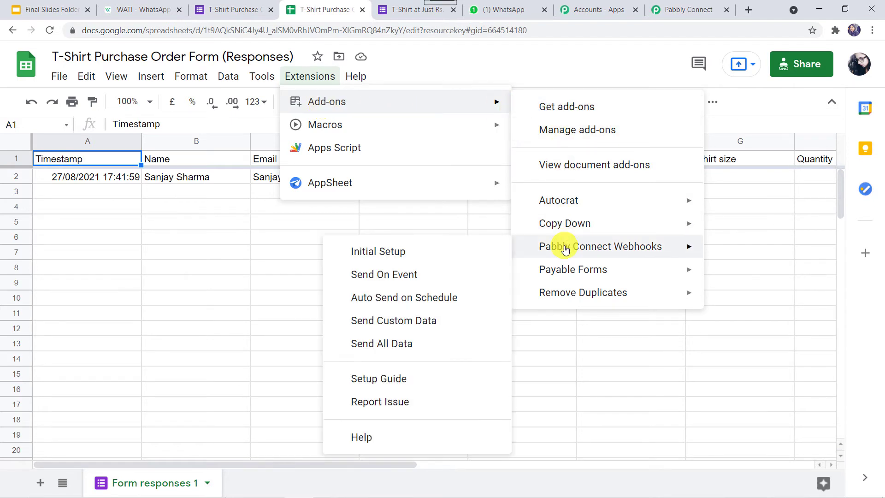
pyautogui.click(399, 253)
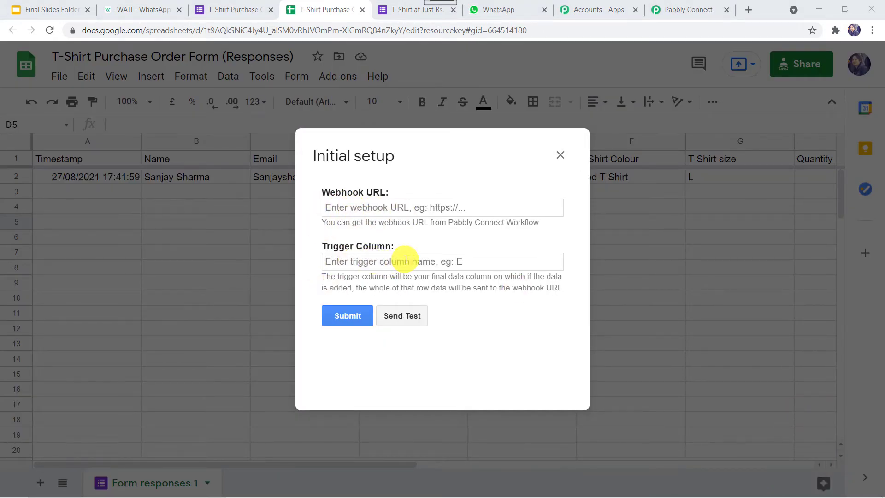
pyautogui.click(689, 9)
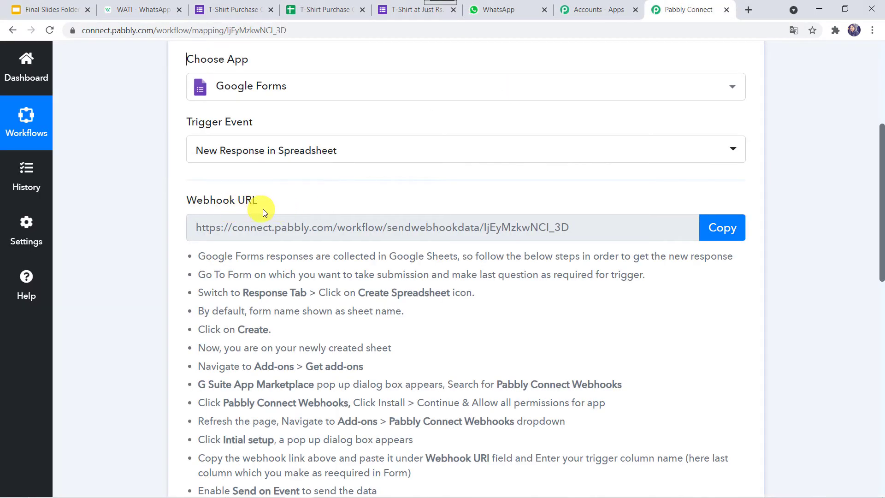
pyautogui.click(724, 226)
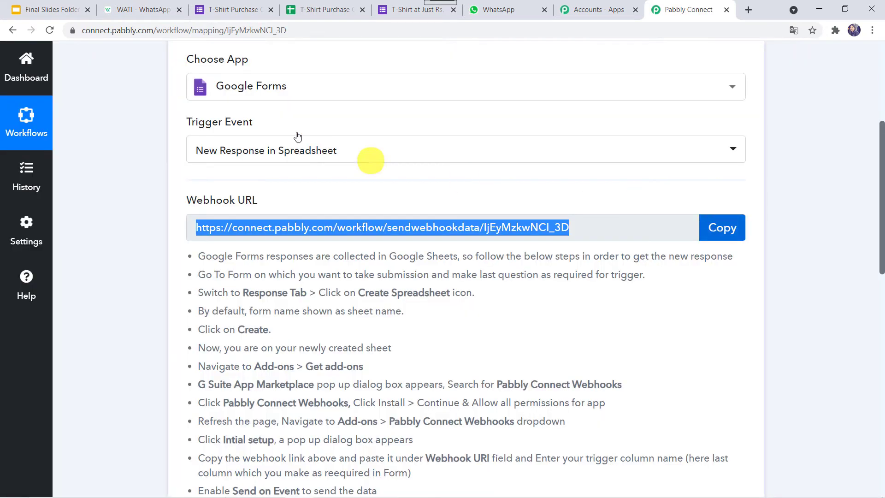
pyautogui.click(326, 10)
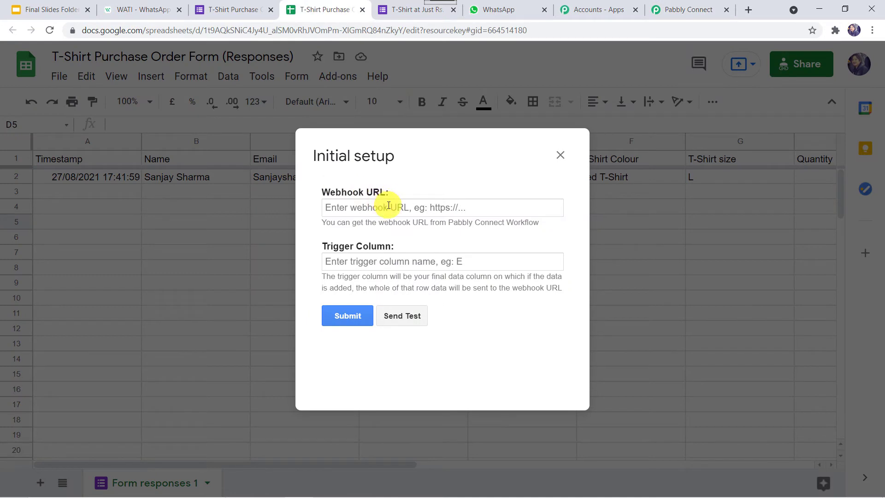
pyautogui.click(388, 206)
pyautogui.rightClick(391, 211)
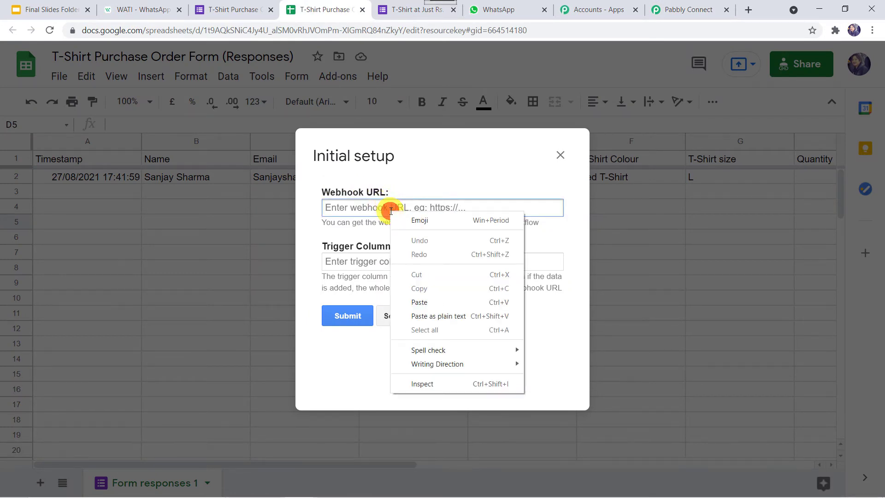
pyautogui.click(421, 301)
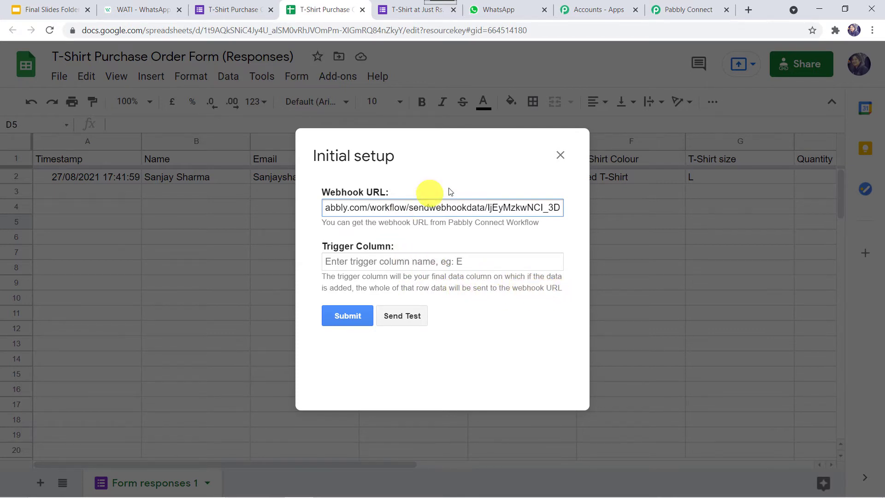
pyautogui.click(560, 156)
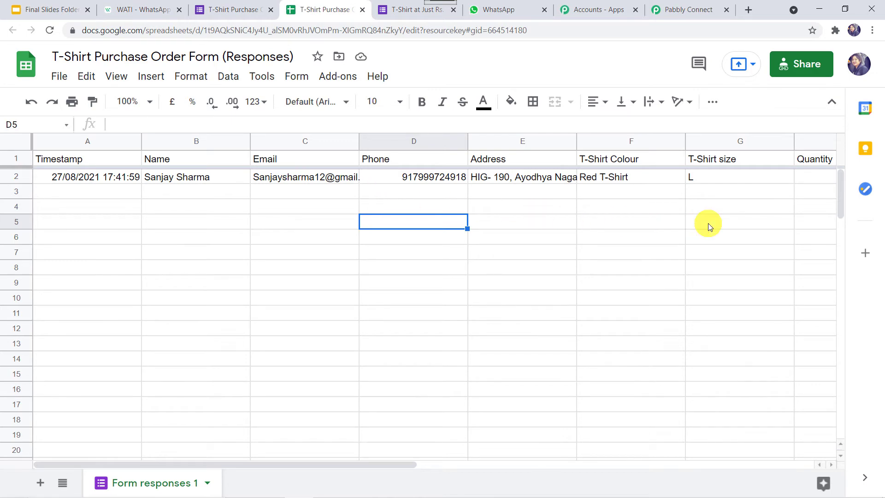
# - Narrow the Quantity column H and the T-Shirt size column G
pyautogui.click(830, 464)
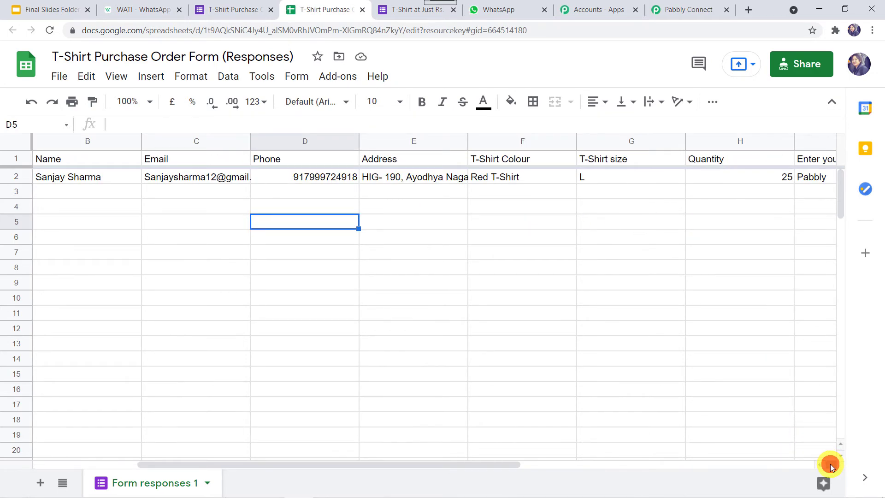
pyautogui.click(767, 182)
pyautogui.press('Right')
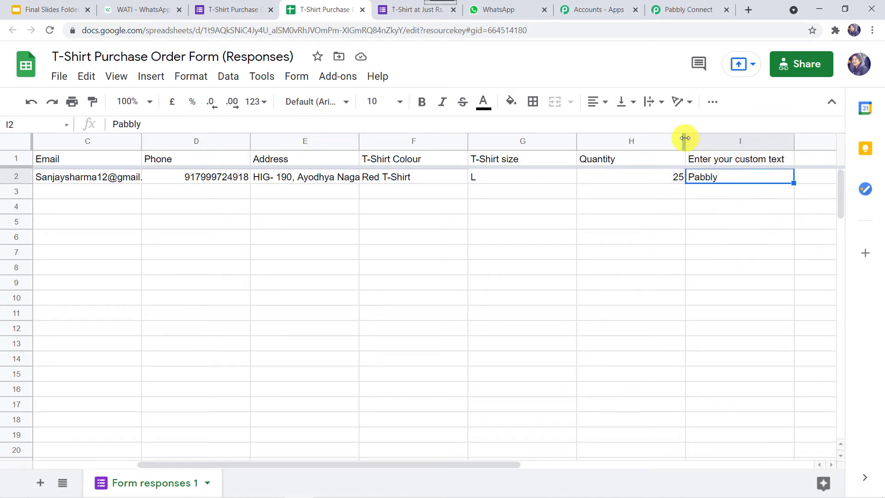
pyautogui.moveTo(685, 137); pyautogui.dragTo(635, 139)
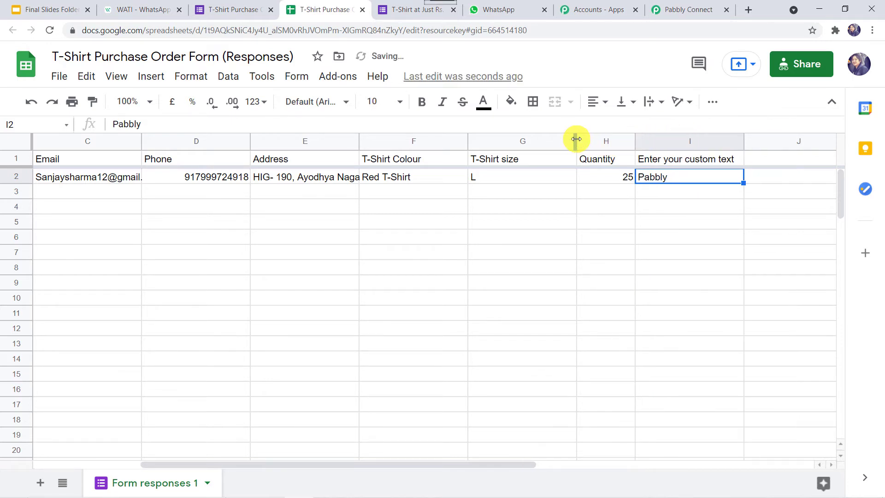
pyautogui.moveTo(578, 139); pyautogui.dragTo(538, 141)
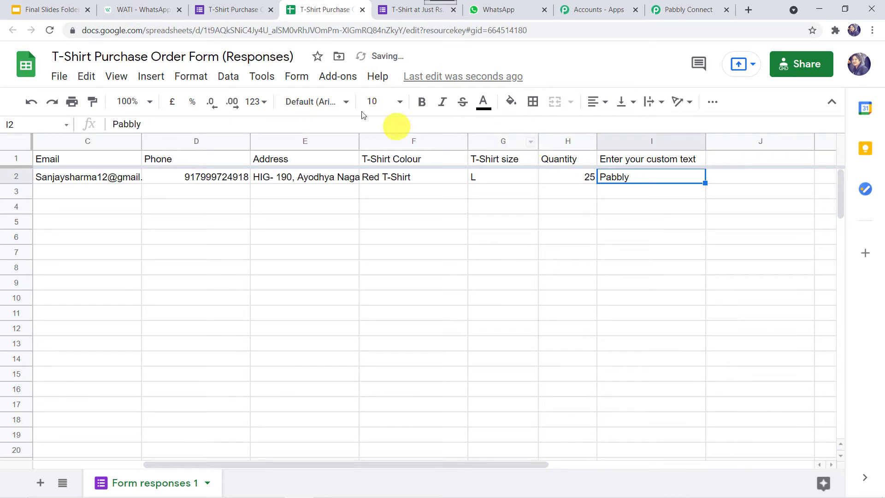
# - In Pabbly Initial Setup, paste the webhook URL, set trigger column I, send test data and submit
pyautogui.click(338, 76)
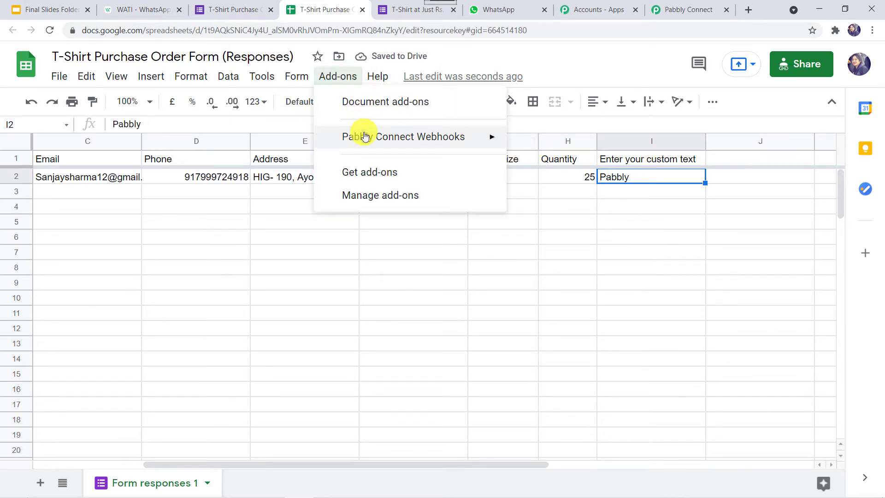
pyautogui.moveTo(431, 136)
pyautogui.click(548, 146)
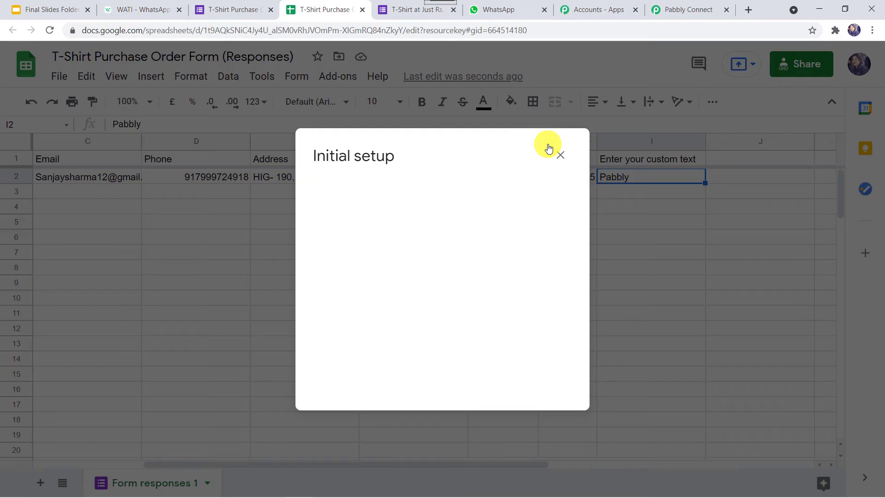
pyautogui.click(404, 208)
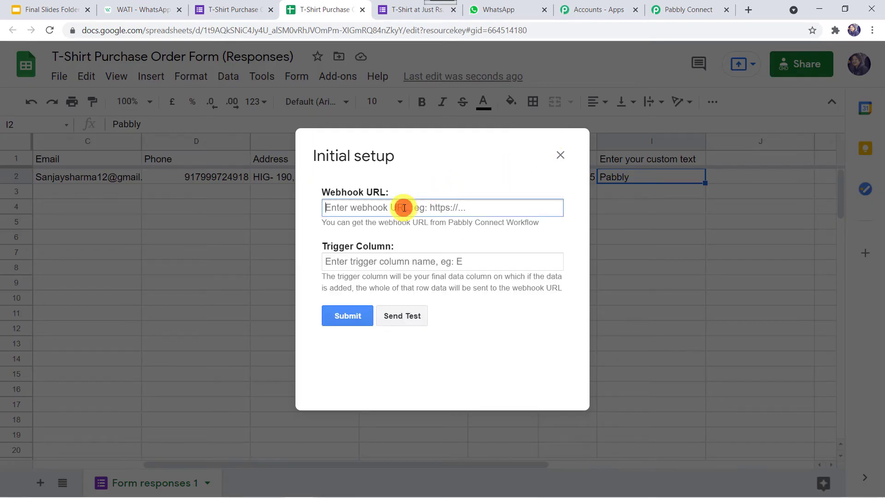
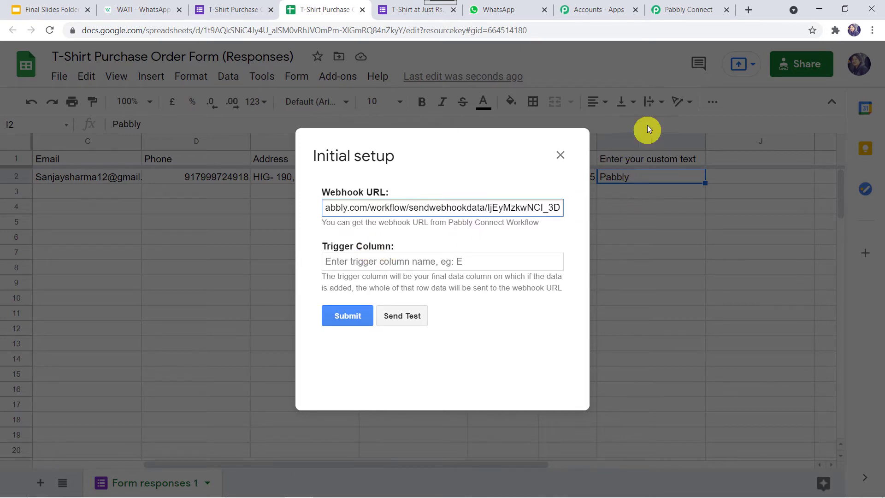
pyautogui.click(384, 262)
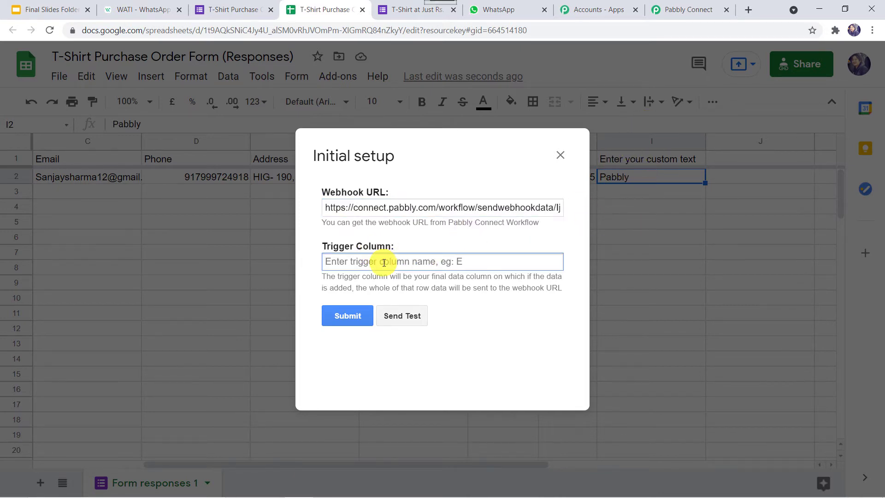
pyautogui.write('I')
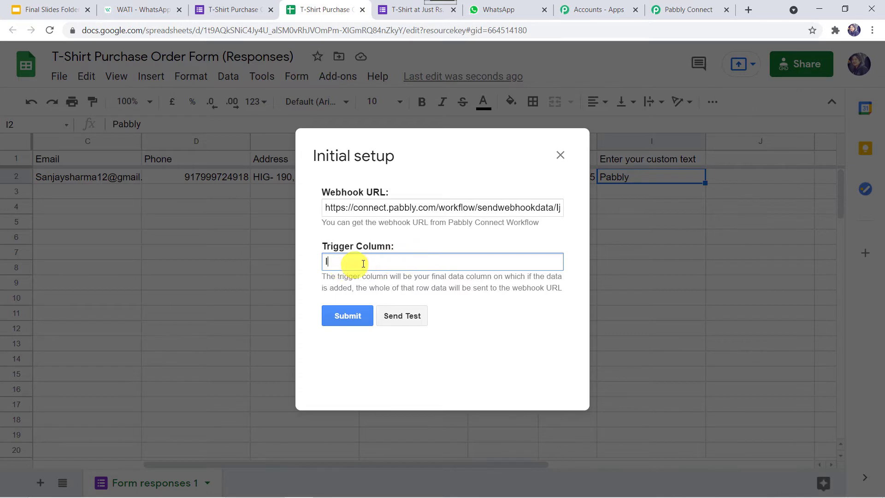
pyautogui.click(414, 316)
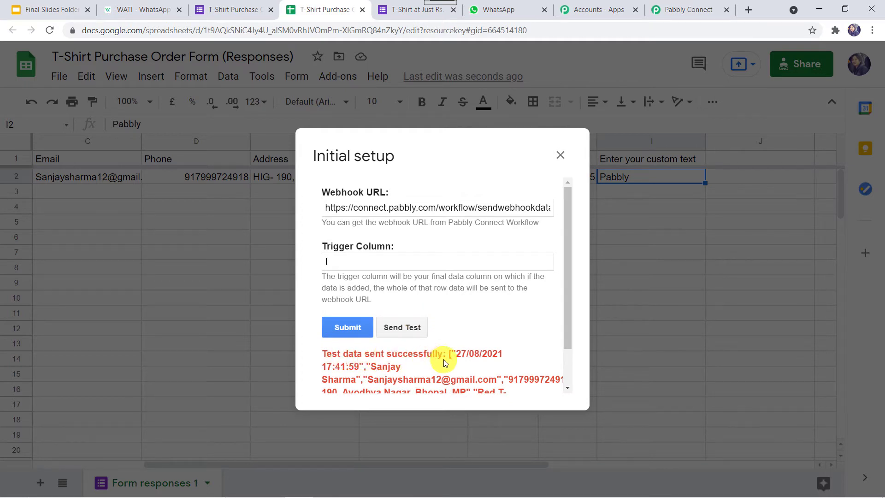
pyautogui.click(341, 329)
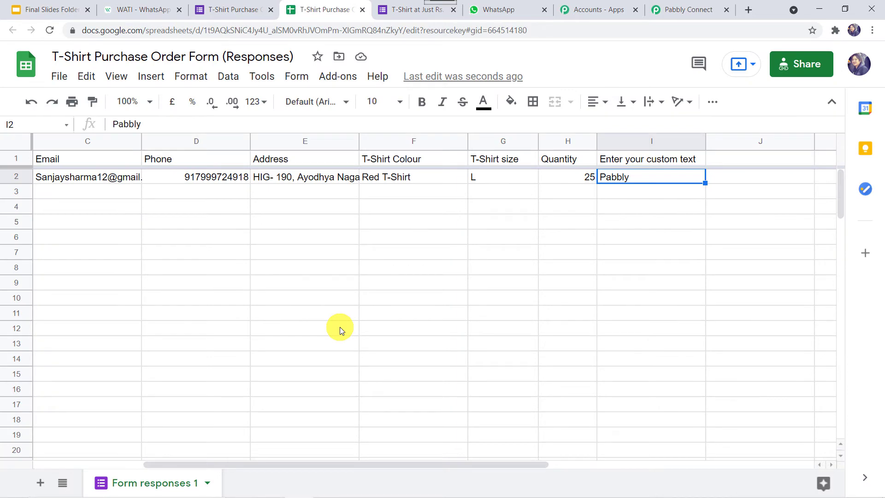
pyautogui.click(335, 78)
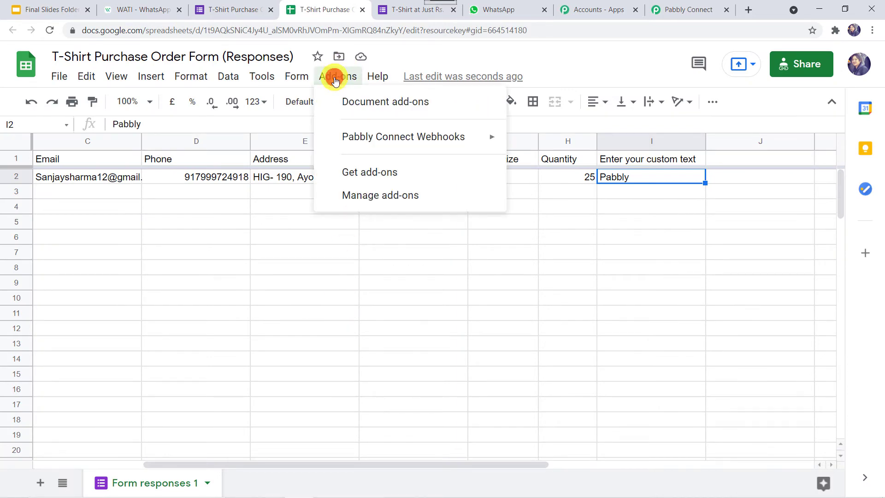
pyautogui.moveTo(374, 132)
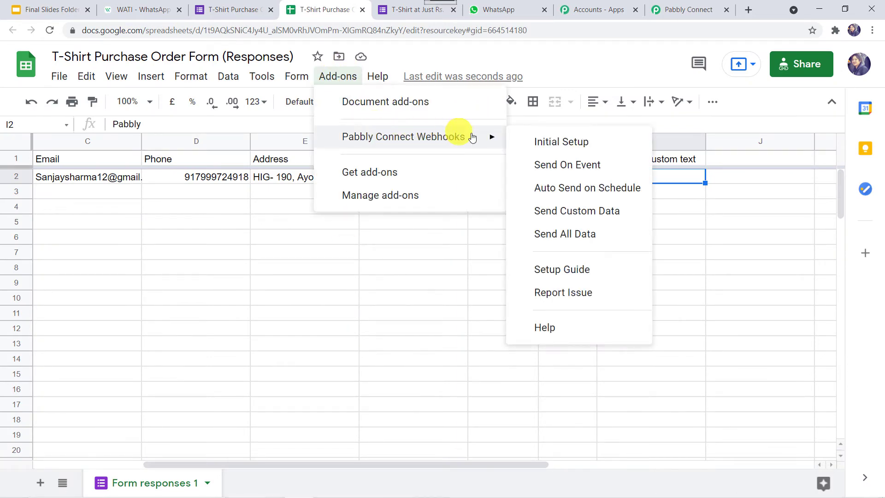
pyautogui.click(555, 172)
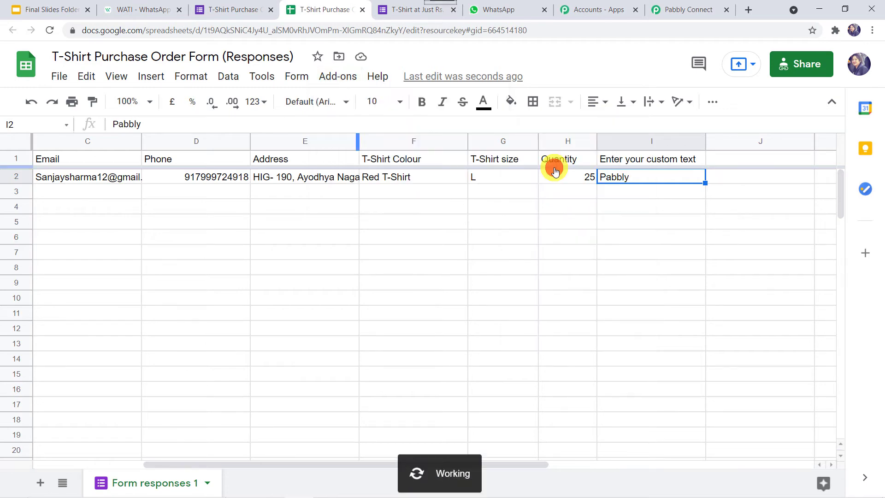
pyautogui.click(422, 184)
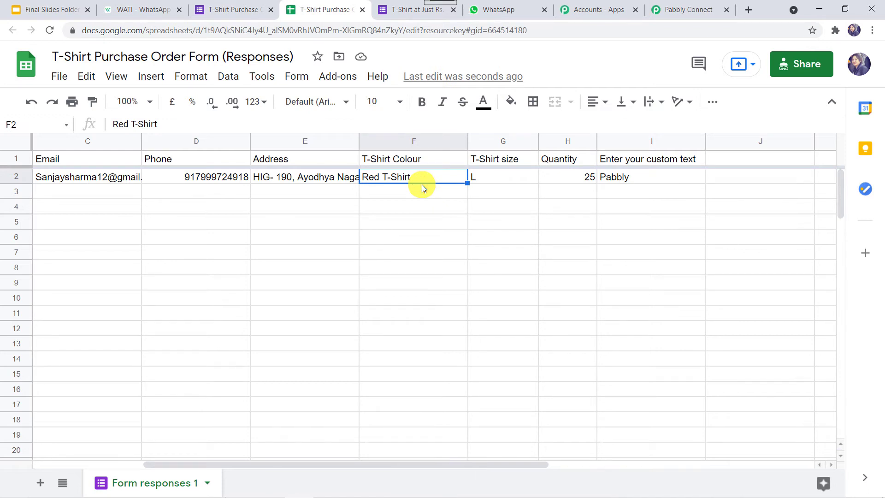
pyautogui.click(109, 188)
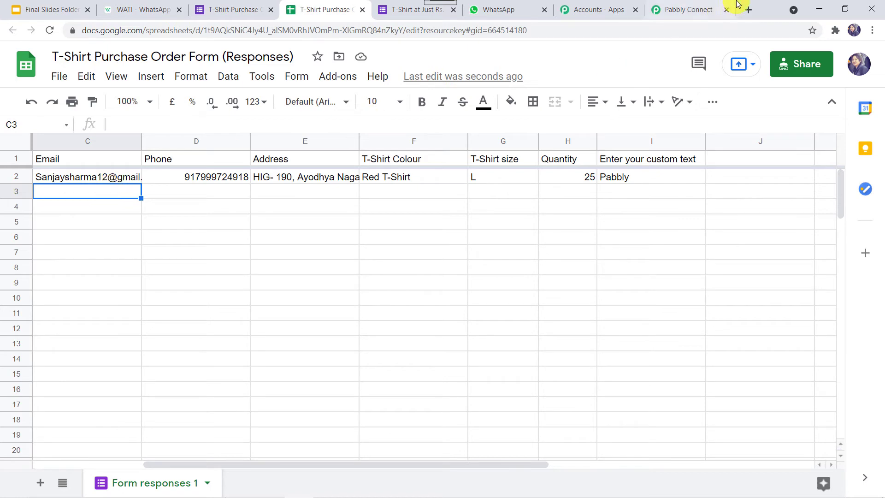
# - Review the trigger's captured response: timestamp, Red T-Shirt, size L, quantity 25, custom text Pabbly
pyautogui.click(684, 8)
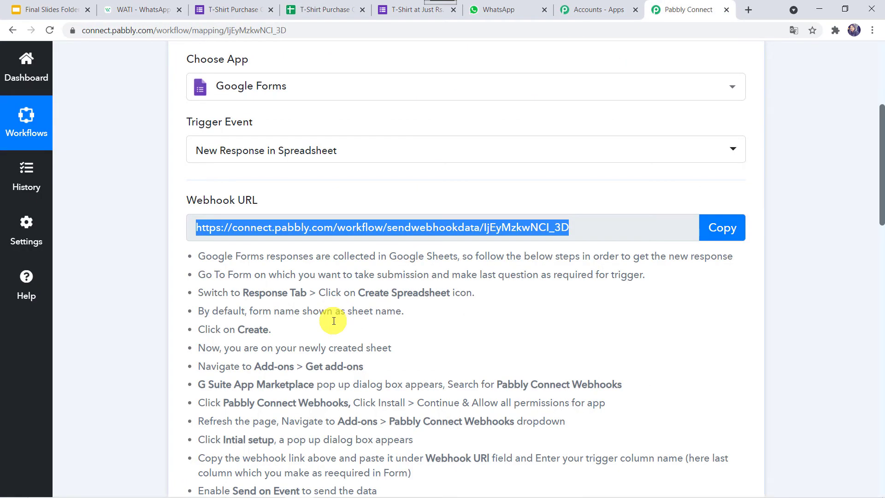
pyautogui.scroll(-10, 336, 312)
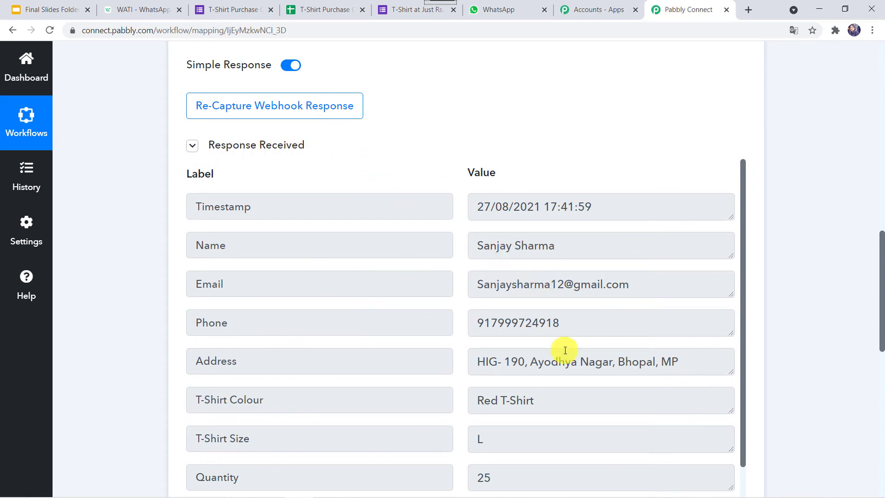
pyautogui.scroll(-2, 482, 418)
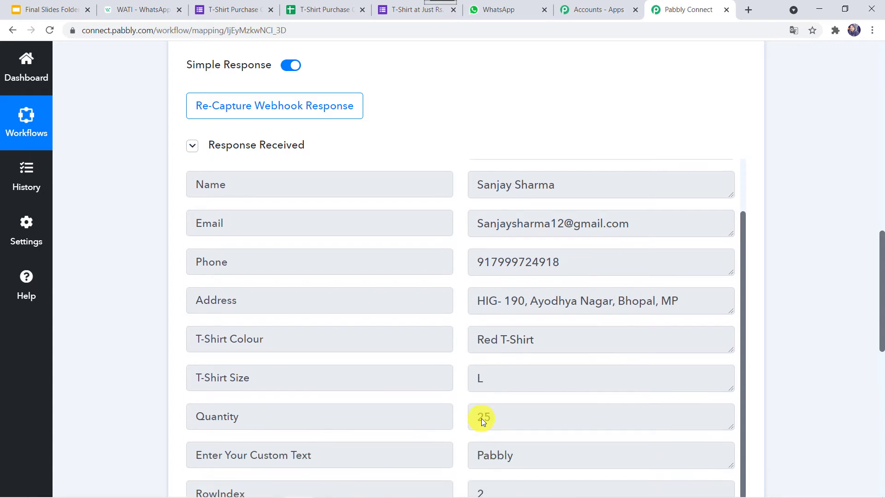
pyautogui.scroll(-1, 481, 418)
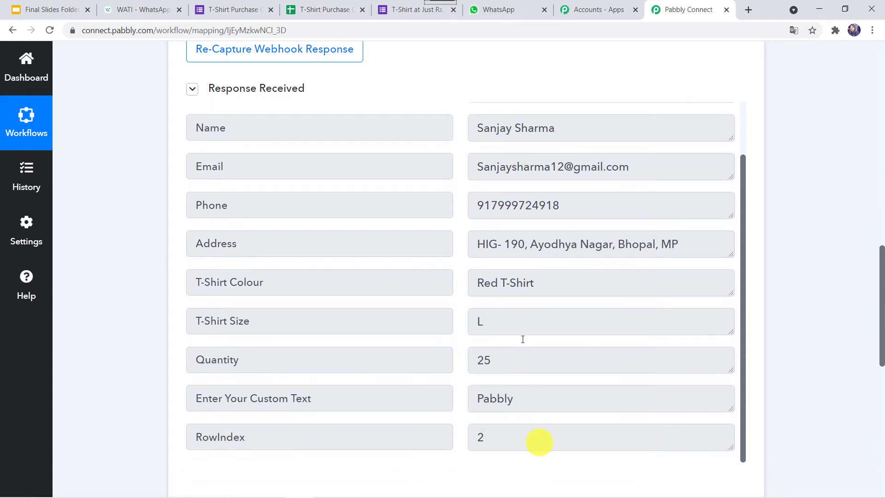
pyautogui.scroll(2, 502, 220)
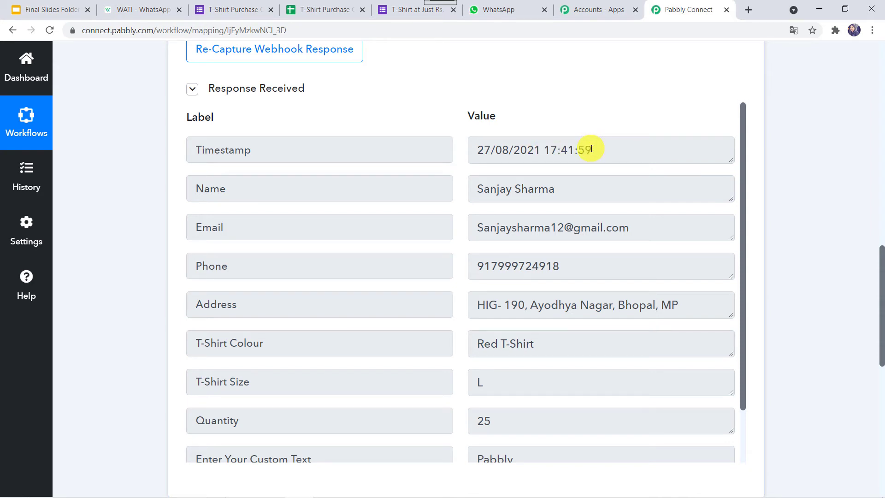
# - Add a Date/Time Formatter action with the Current Date event and connect it
pyautogui.scroll(-8, 591, 149)
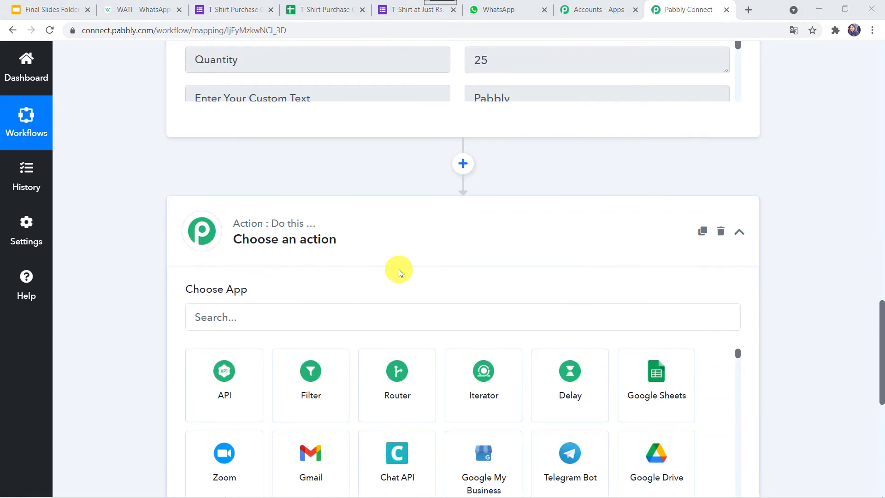
pyautogui.click(243, 315)
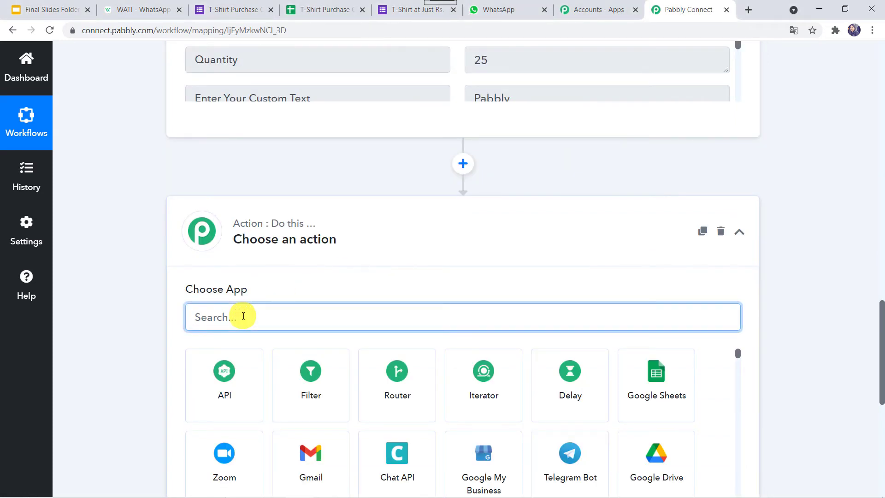
pyautogui.write('Date')
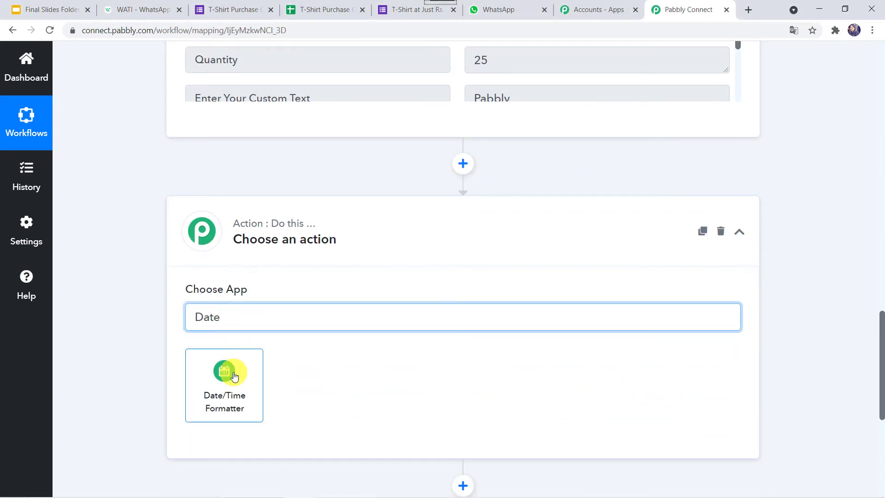
pyautogui.click(233, 374)
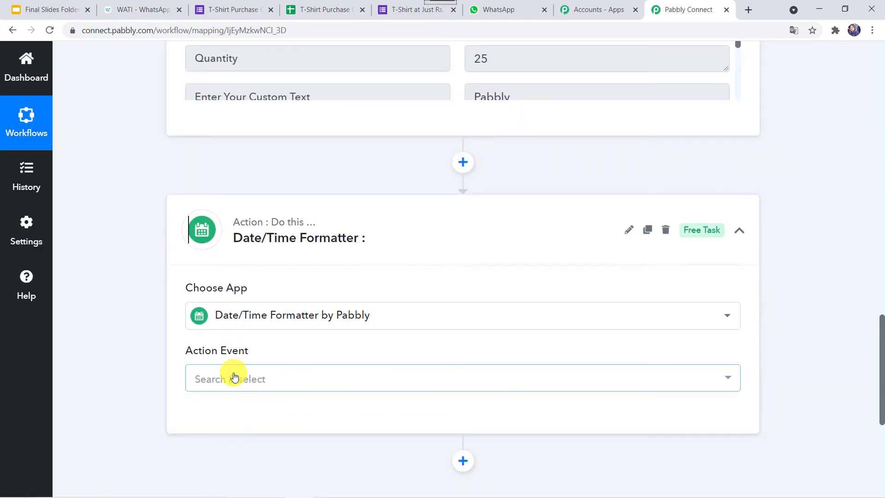
pyautogui.scroll(-2, 233, 374)
pyautogui.click(291, 308)
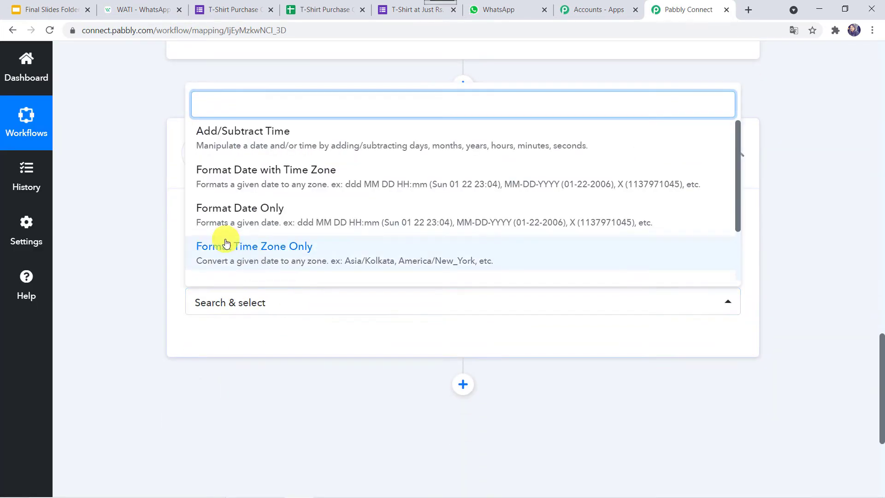
pyautogui.write('curr')
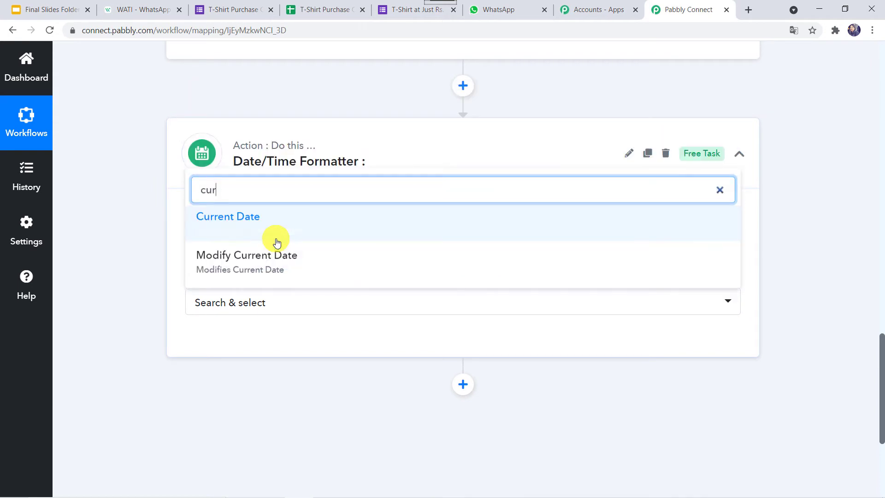
pyautogui.click(258, 223)
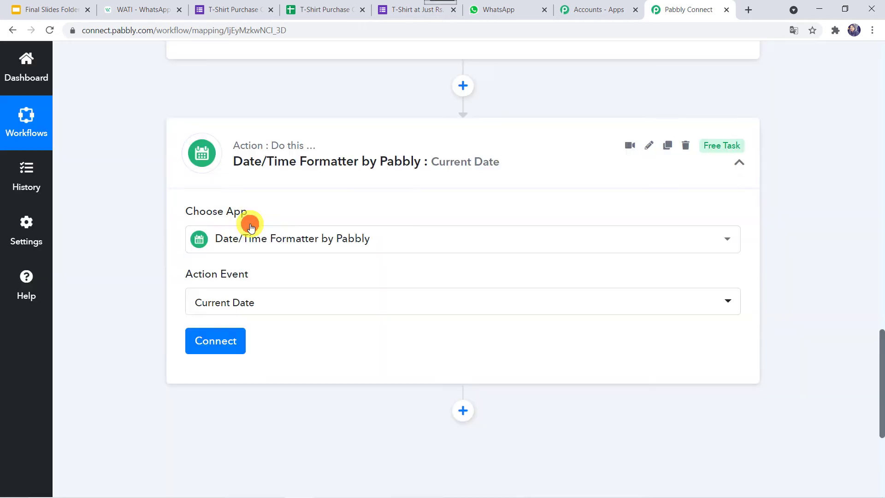
pyautogui.click(213, 342)
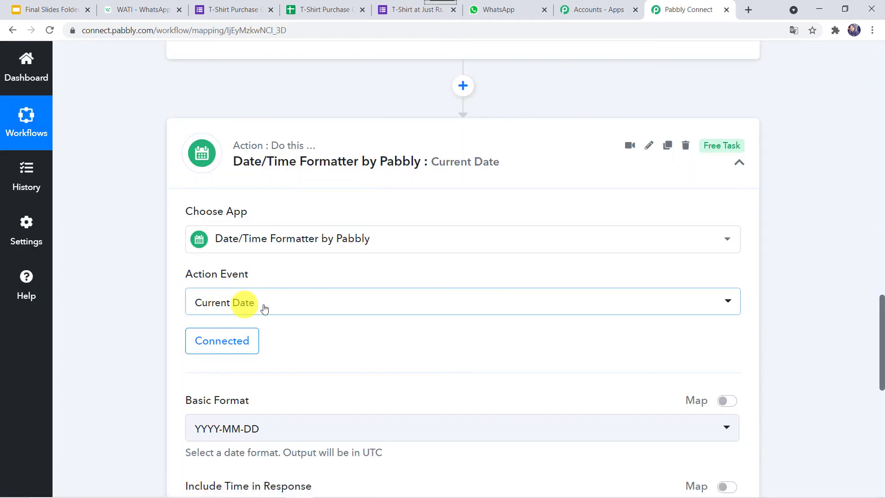
# - Set the Basic Format to DD-MM-YYYY and test the step, returning 27-08-2021
pyautogui.scroll(-4, 263, 305)
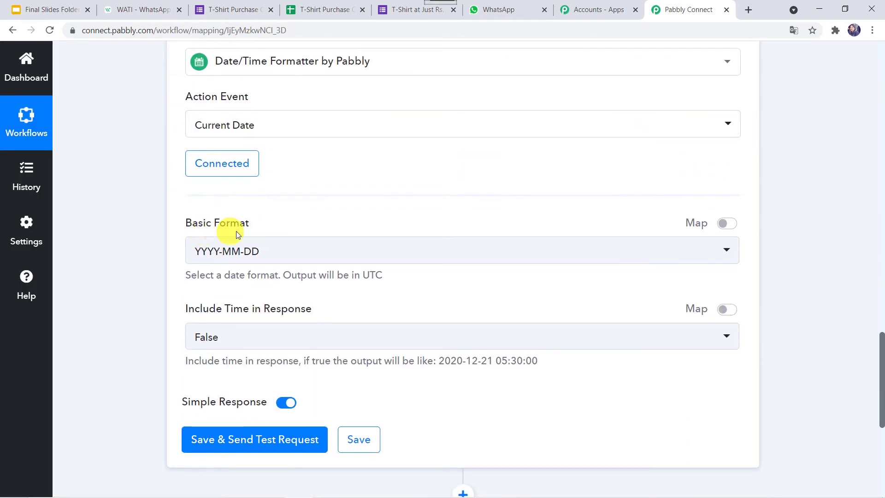
pyautogui.click(281, 249)
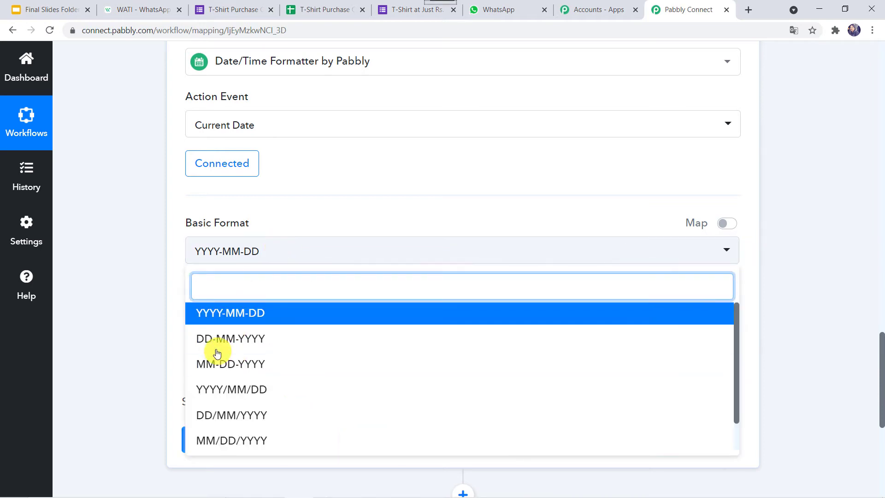
pyautogui.click(248, 342)
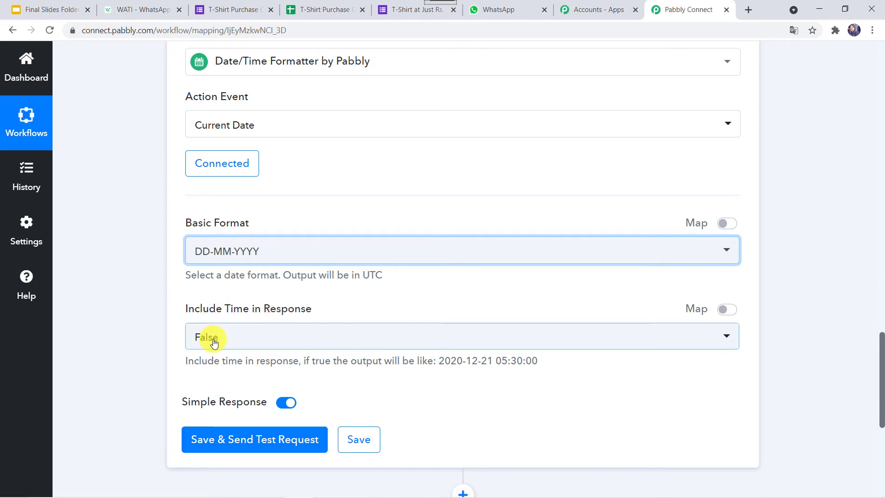
pyautogui.scroll(-3, 162, 377)
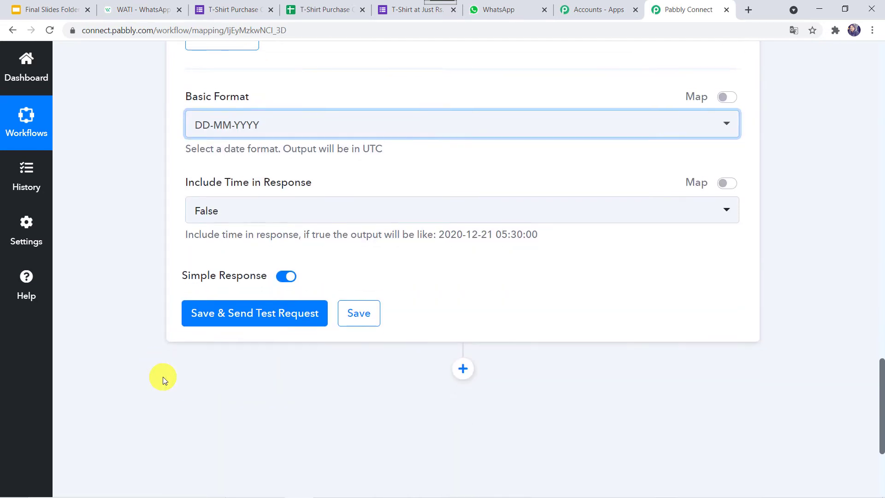
pyautogui.click(228, 318)
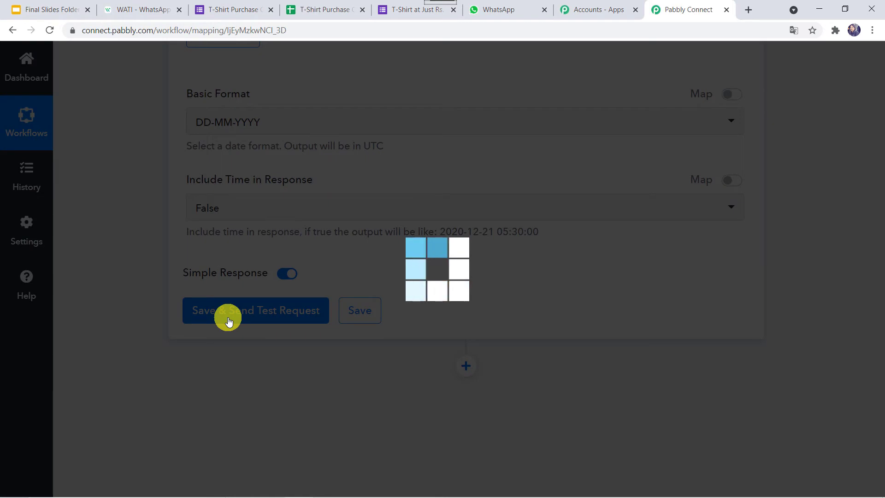
pyautogui.scroll(-2, 226, 315)
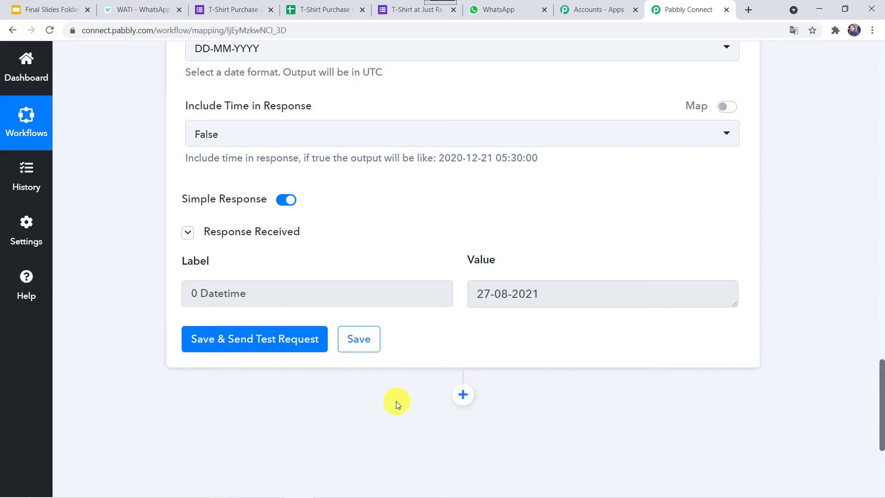
# - Add a new action step after the date step and choose WATI as its app
pyautogui.click(463, 395)
pyautogui.scroll(-3, 445, 266)
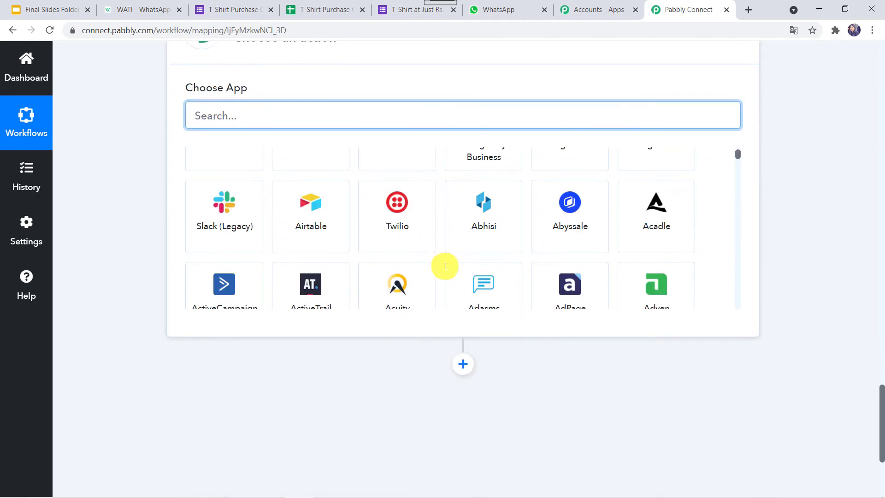
pyautogui.scroll(2, 445, 266)
pyautogui.click(397, 216)
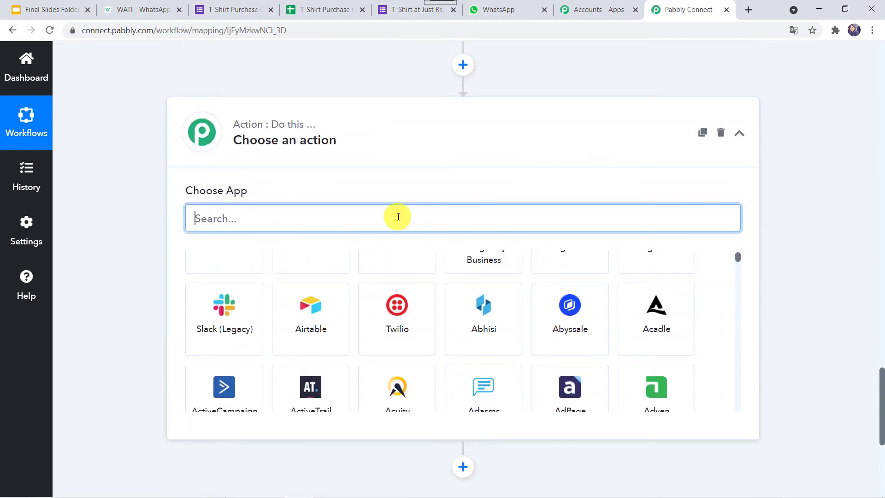
pyautogui.write('WAT')
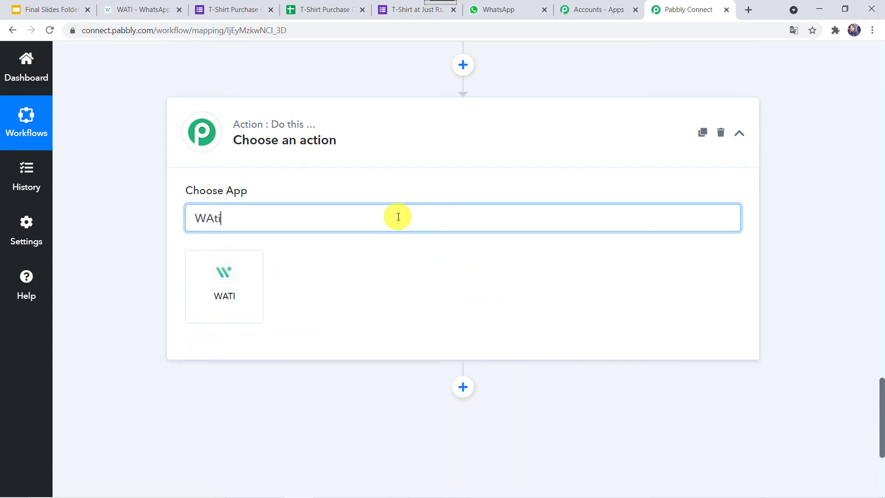
pyautogui.press('BackSpace')
pyautogui.write('TI')
pyautogui.click(233, 284)
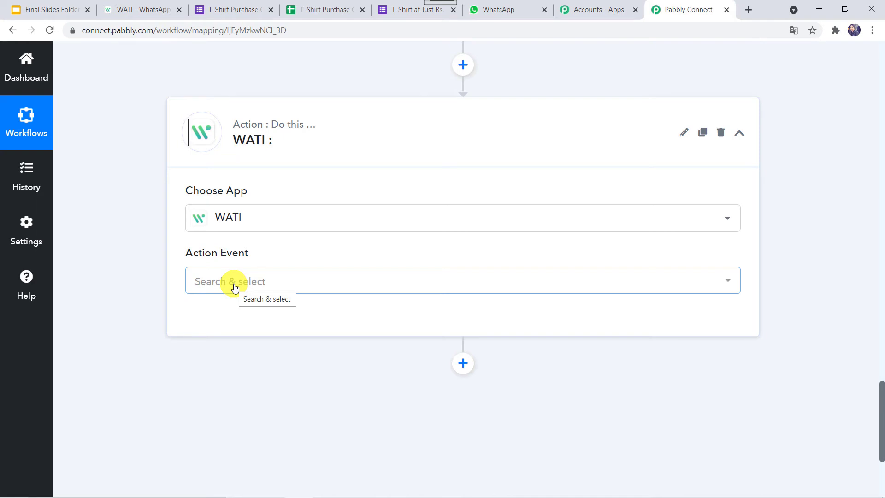
# - Set the WATI action event to Send Template Message, then switch to the WATI dashboard
pyautogui.click(234, 287)
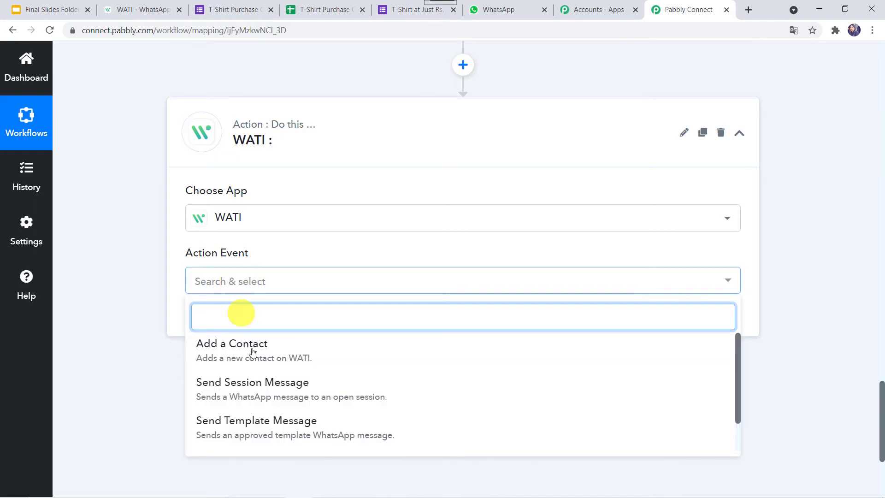
pyautogui.click(276, 423)
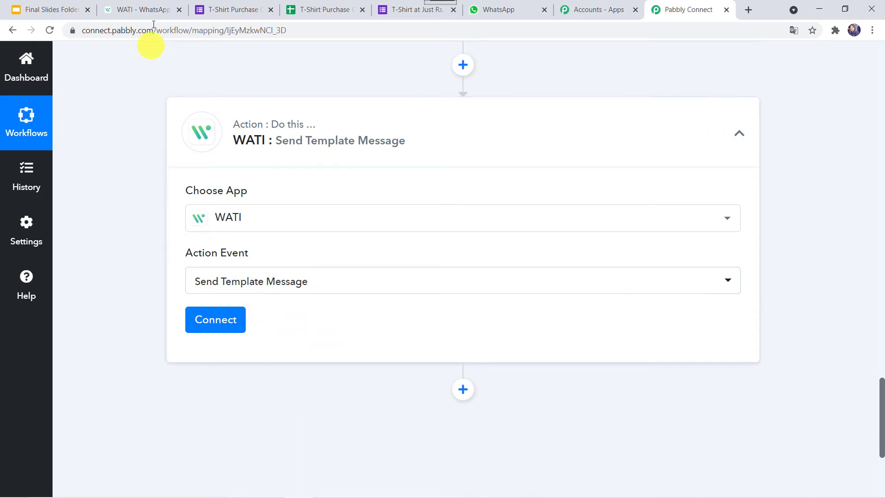
pyautogui.click(144, 10)
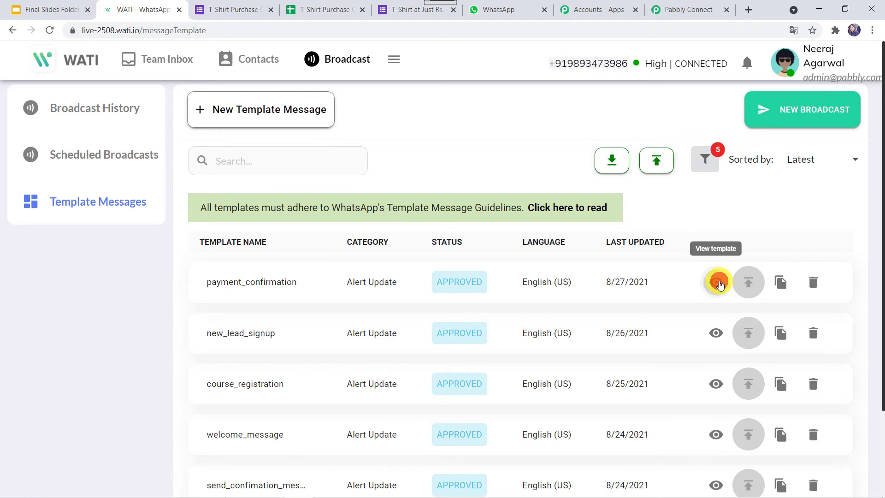
# - Read the Order Confirmed body with {{name}}, {{product_name}}, {{company_name}}, then cancel without saving
pyautogui.click(719, 282)
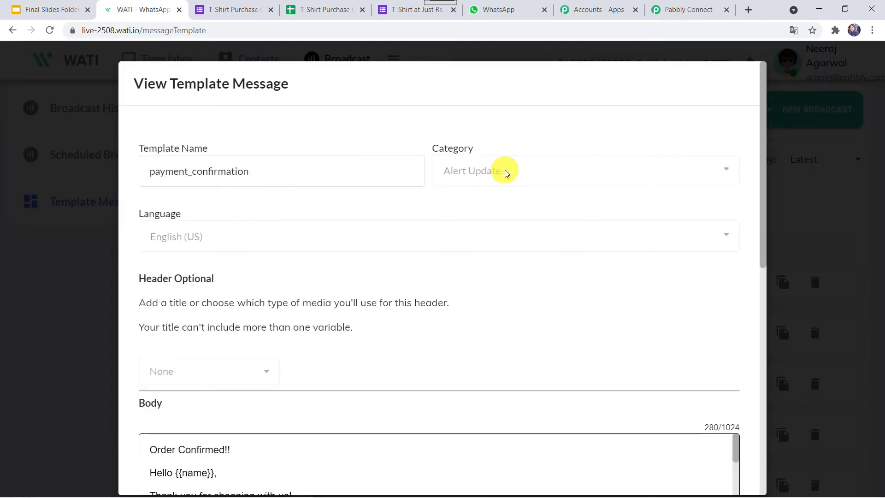
pyautogui.scroll(-4, 405, 274)
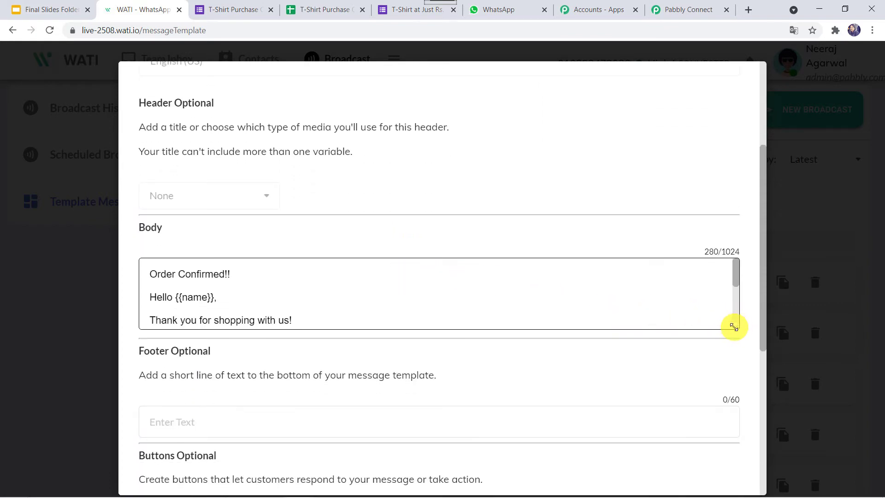
pyautogui.moveTo(736, 327); pyautogui.dragTo(762, 434)
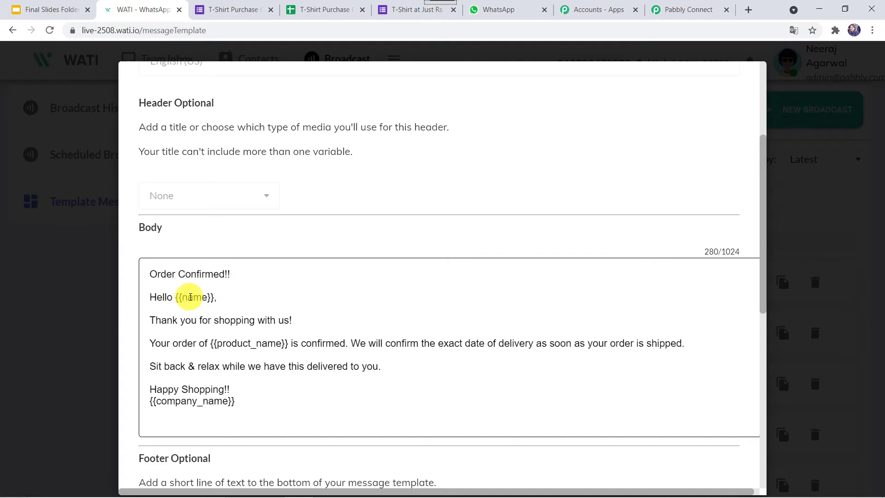
pyautogui.click(190, 297)
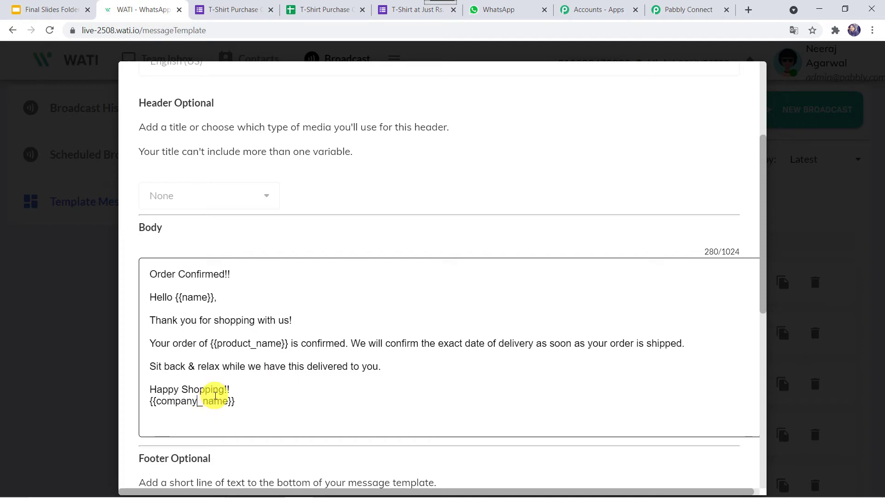
pyautogui.scroll(-7, 216, 396)
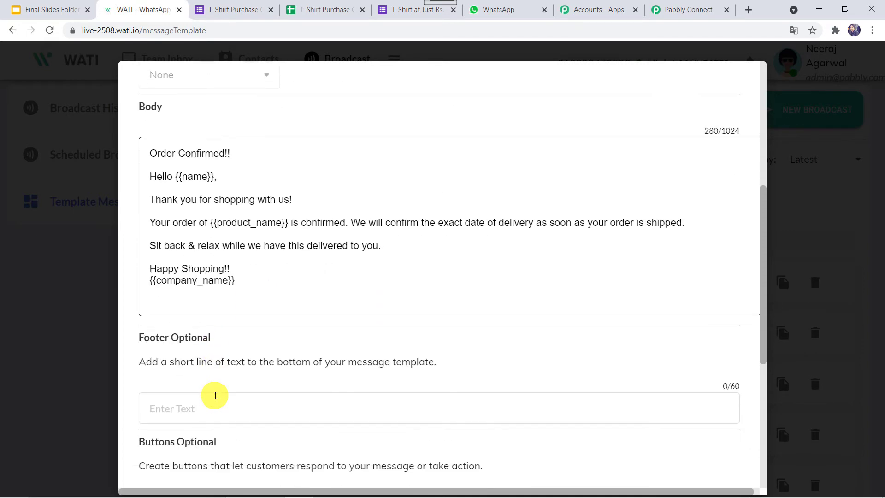
pyautogui.scroll(-2, 215, 396)
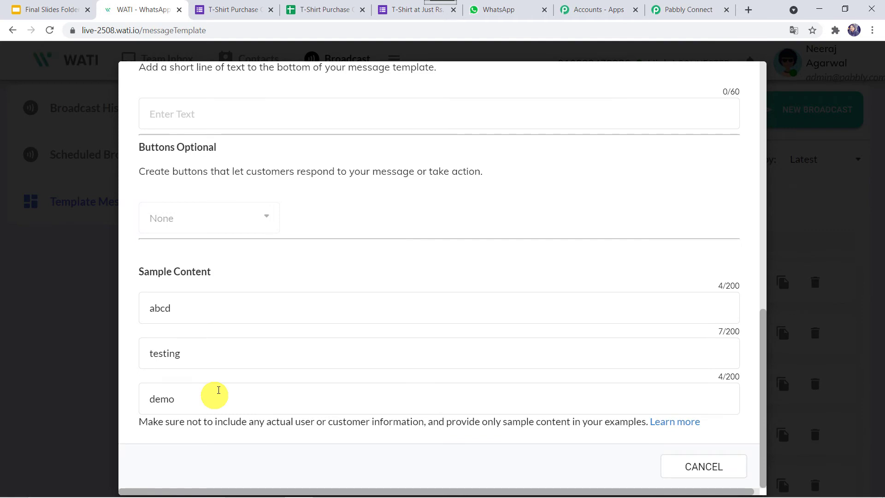
pyautogui.click(702, 468)
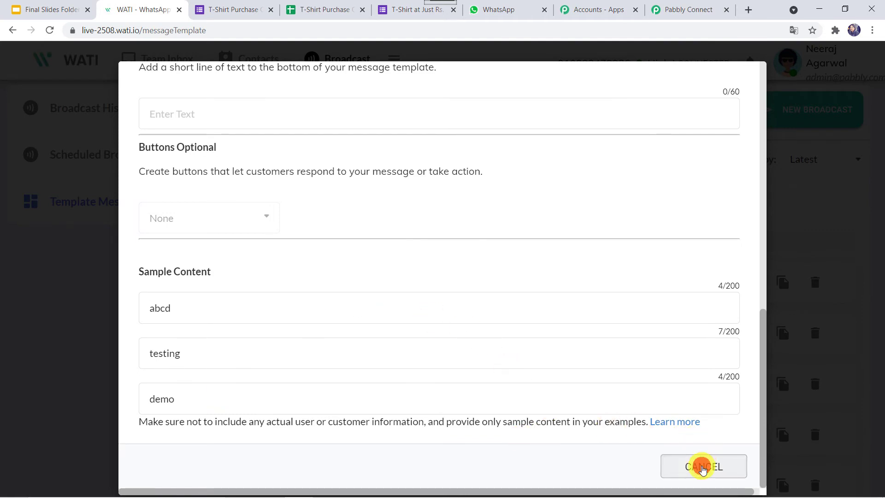
# - Start a new WATI #11 connection and review its API Endpoint and Access Token fields
pyautogui.click(699, 10)
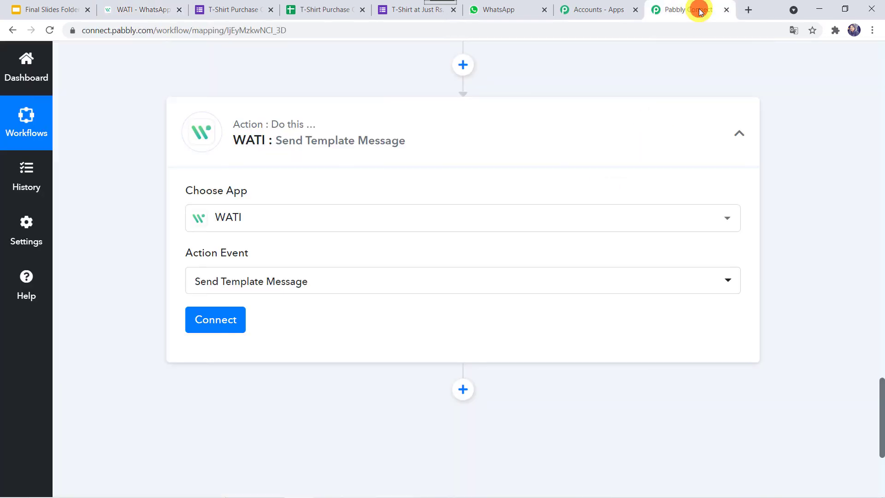
pyautogui.click(217, 320)
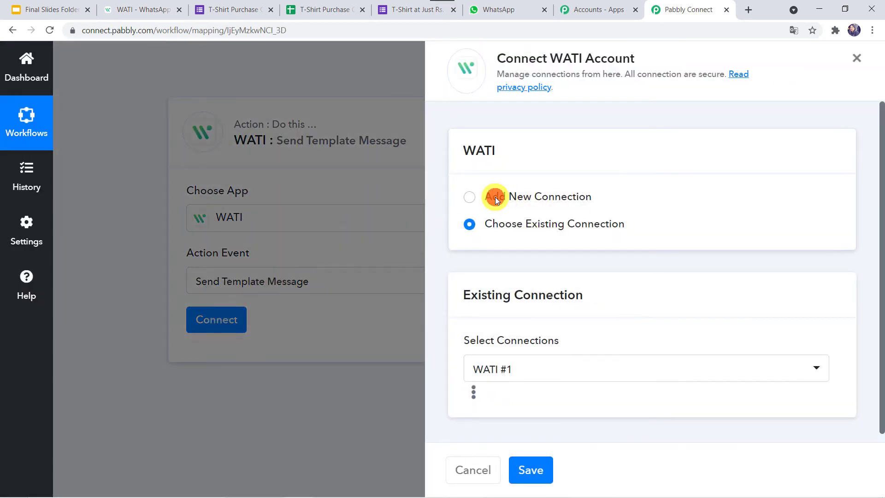
pyautogui.click(495, 197)
pyautogui.scroll(-1, 516, 328)
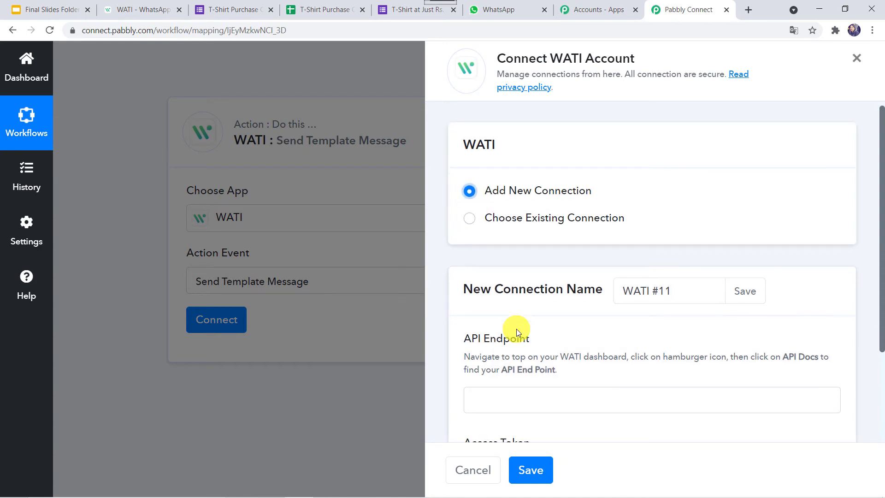
pyautogui.scroll(-2, 516, 328)
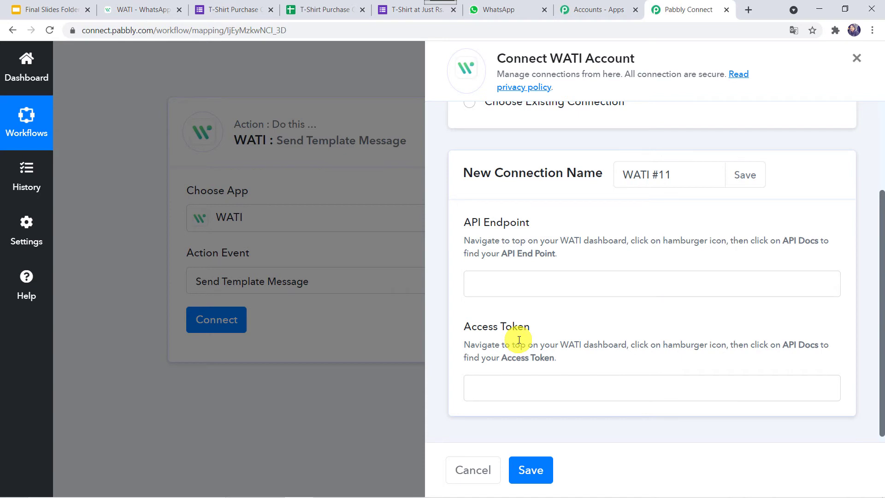
pyautogui.scroll(-1, 519, 340)
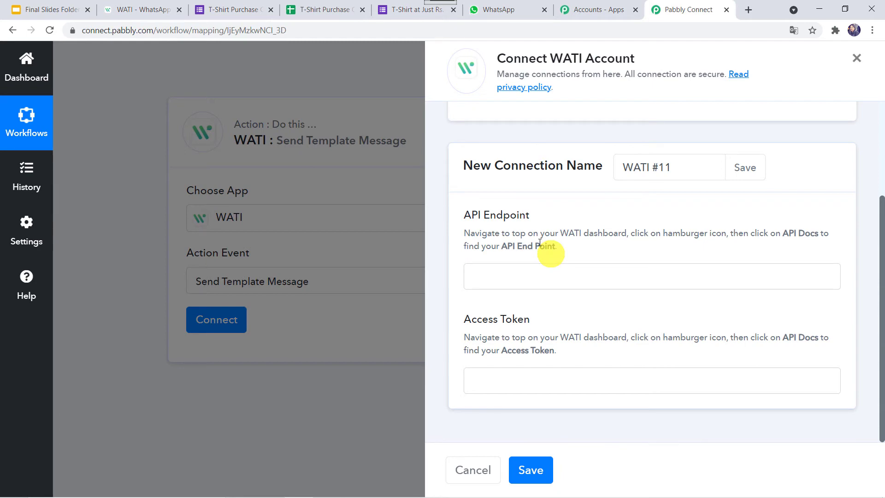
pyautogui.click(141, 11)
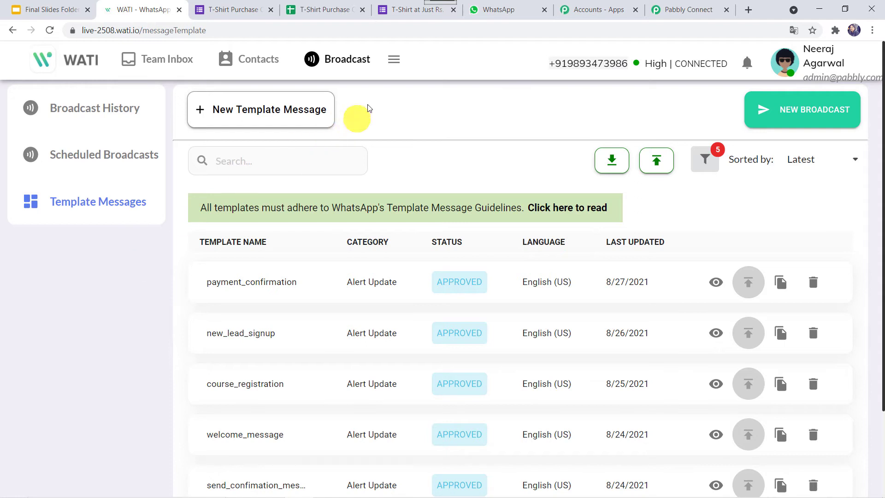
# - Copy the account's API endpoint from WATI's API Docs page
pyautogui.click(394, 65)
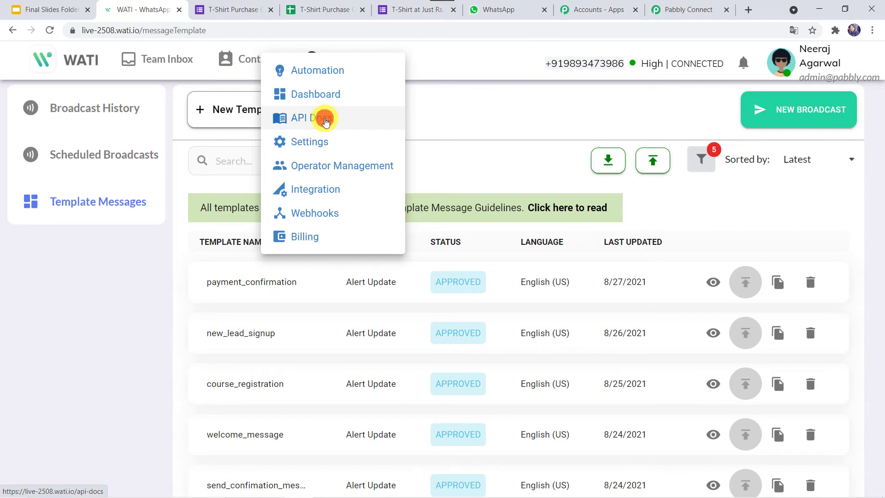
pyautogui.click(325, 121)
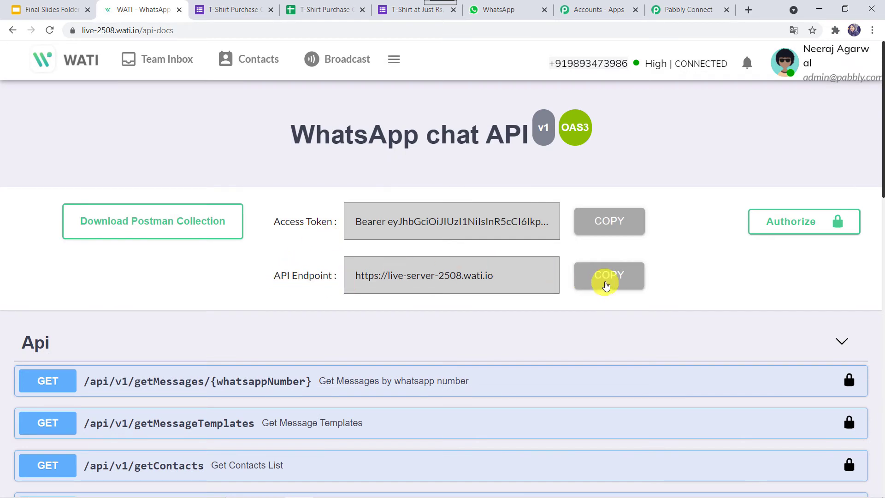
pyautogui.click(605, 284)
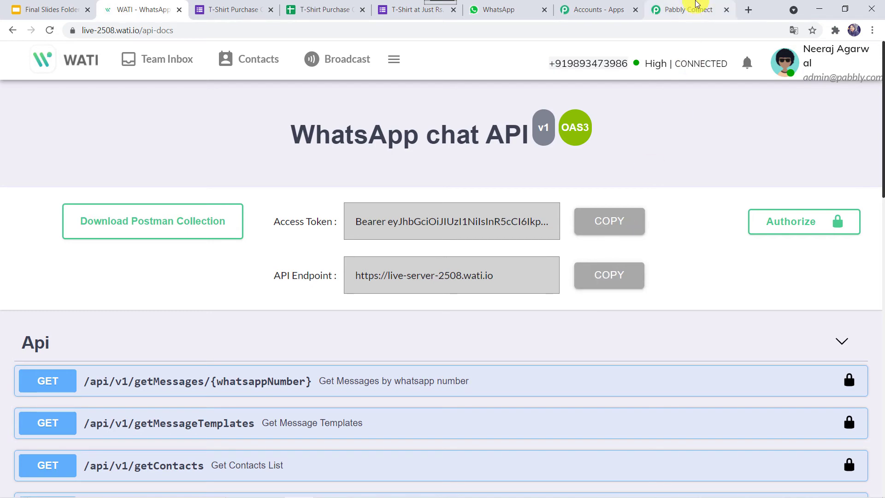
pyautogui.click(692, 6)
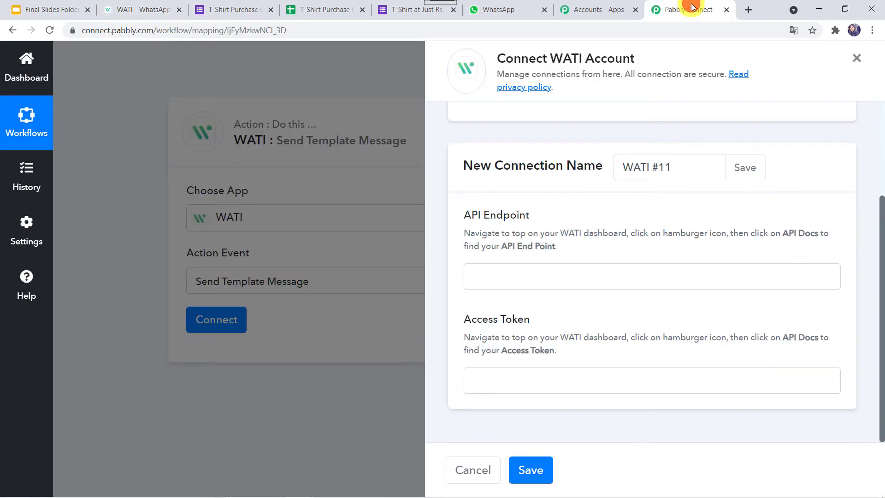
# - Paste the copied WATI endpoint into the API Endpoint field
pyautogui.click(542, 279)
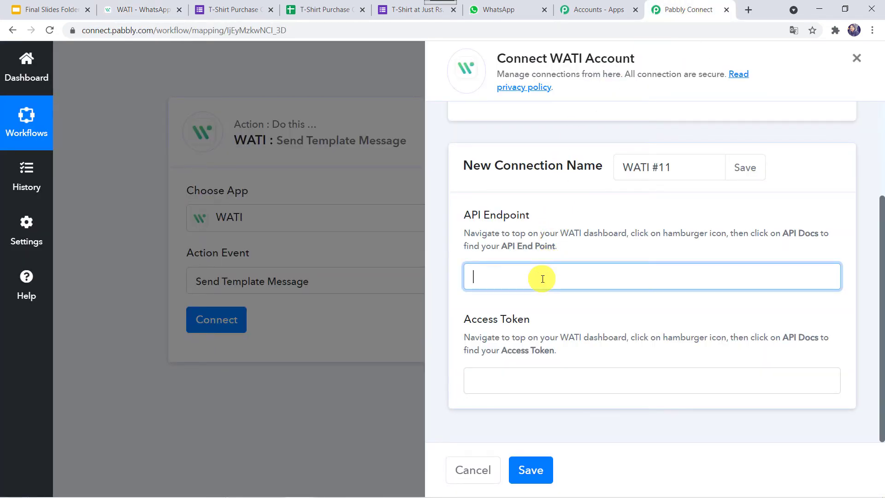
pyautogui.rightClick(543, 279)
pyautogui.click(577, 367)
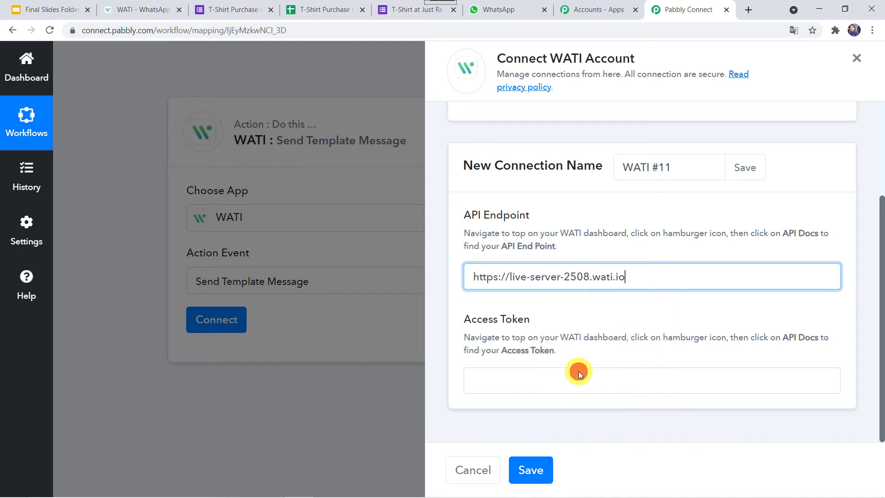
# - Copy the access token from WATI, paste it into Access Token, and save the connection
pyautogui.click(484, 381)
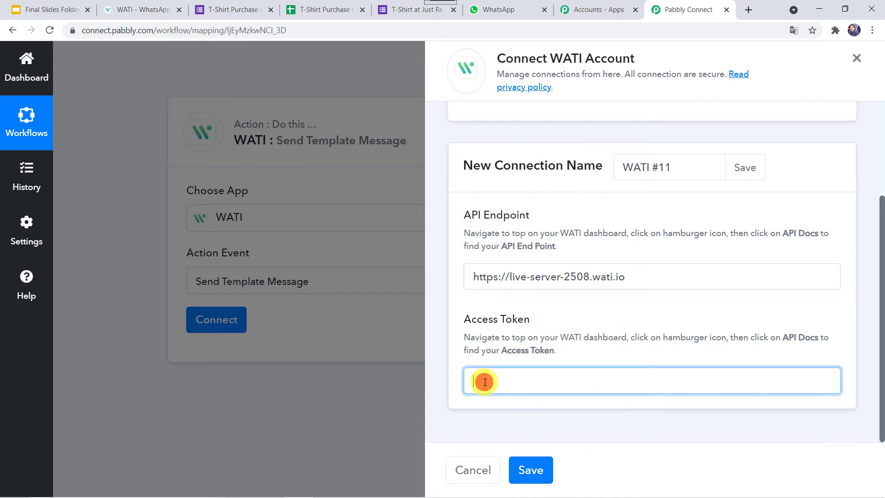
pyautogui.click(146, 5)
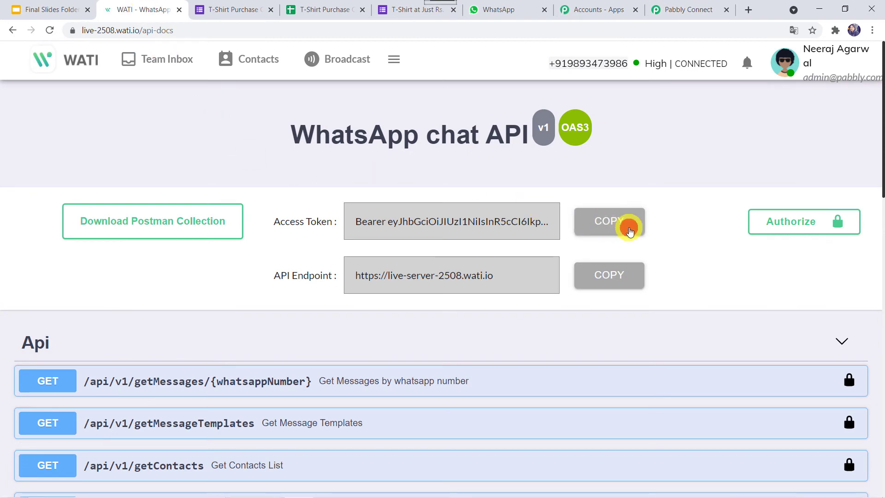
pyautogui.click(630, 230)
pyautogui.click(687, 10)
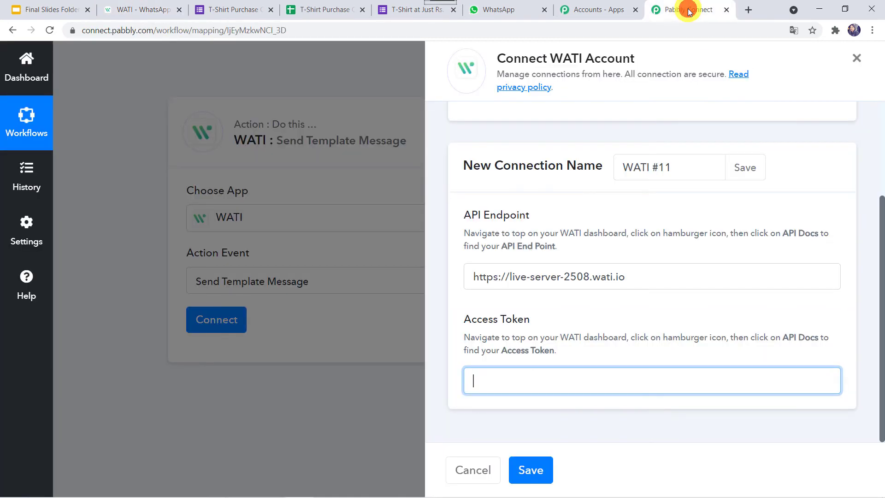
pyautogui.rightClick(548, 370)
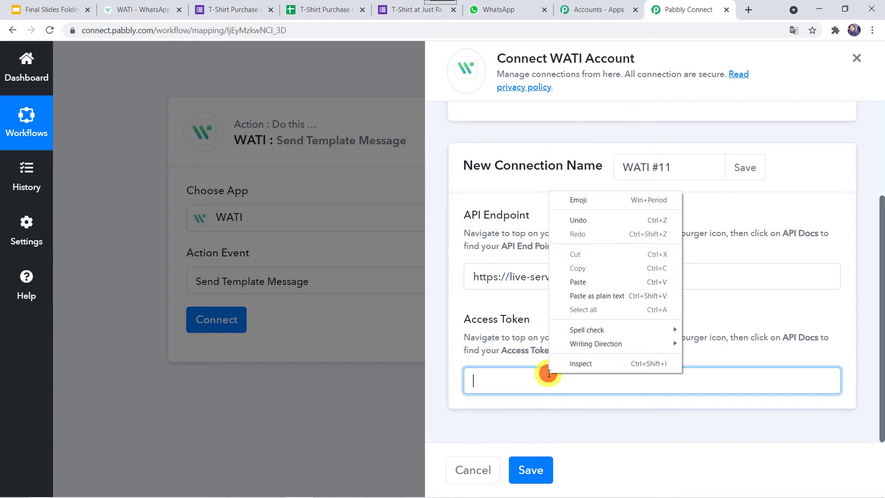
pyautogui.click(592, 282)
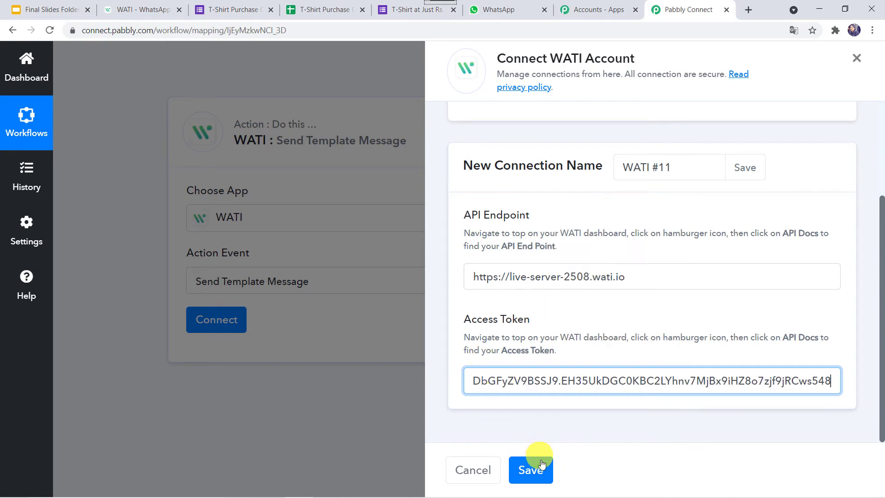
pyautogui.click(529, 479)
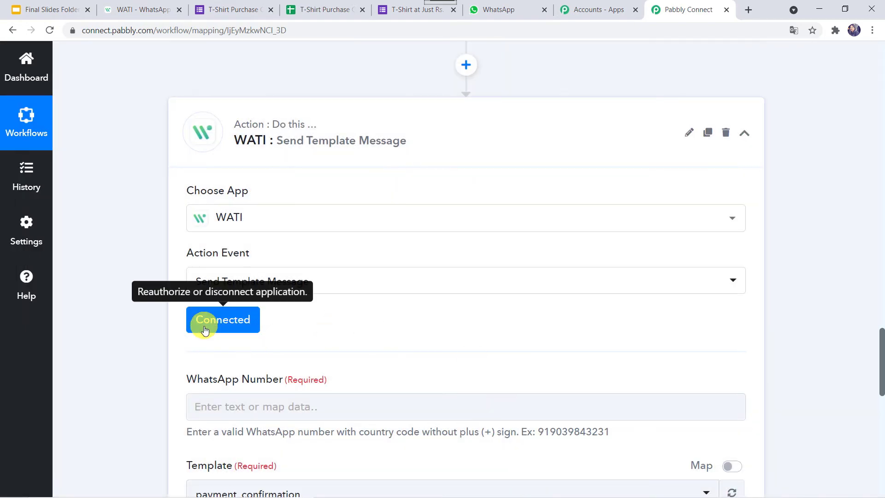
pyautogui.scroll(-4, 523, 322)
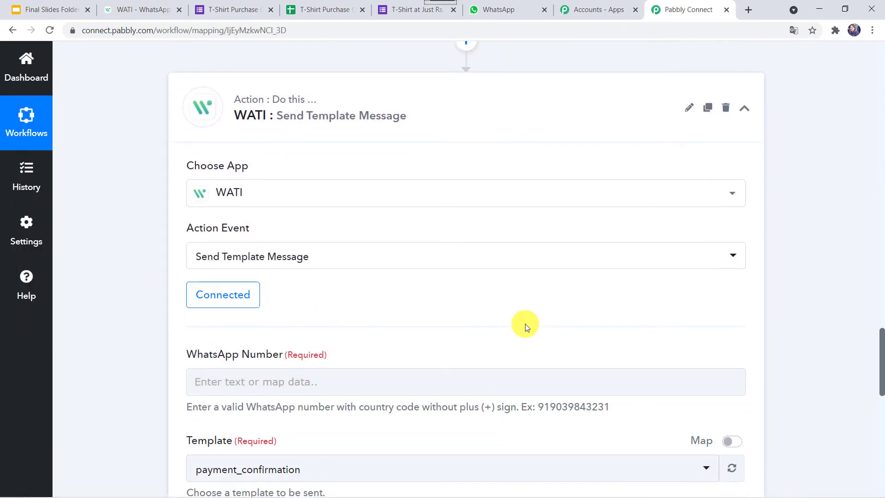
# - Map the Google Forms Phone answer into WhatsApp Number and bring up the template list
pyautogui.click(282, 228)
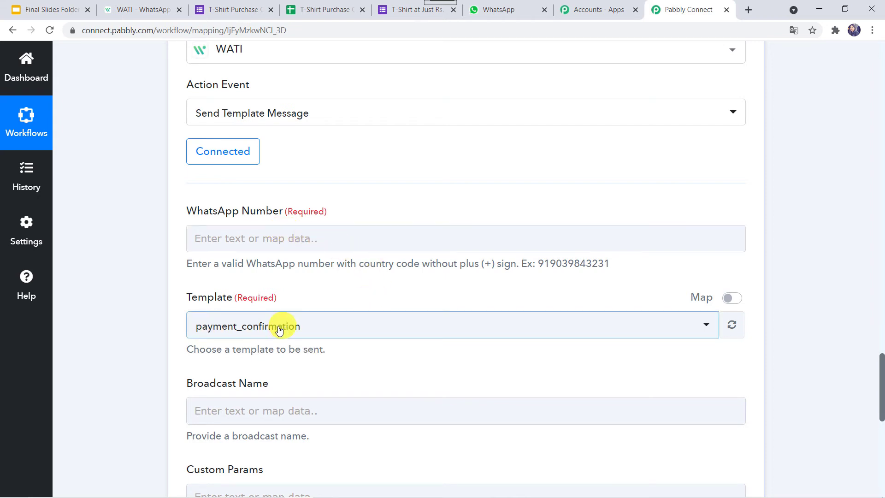
pyautogui.scroll(-2, 312, 393)
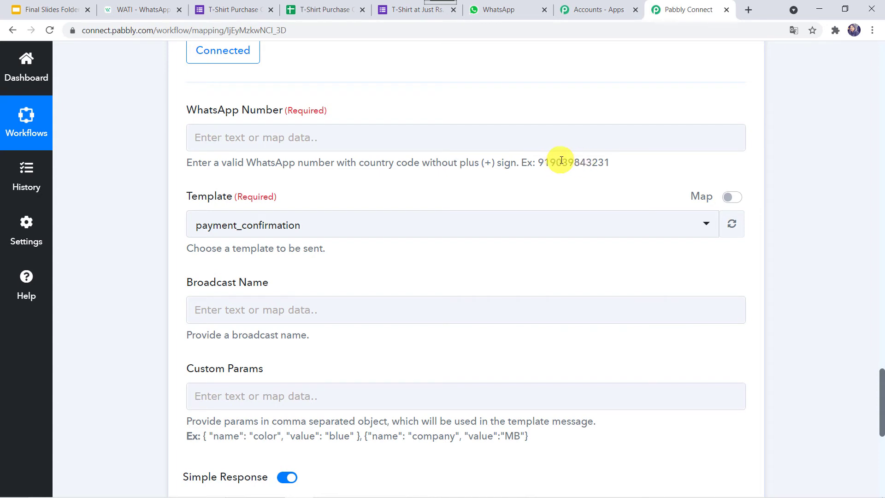
pyautogui.click(454, 138)
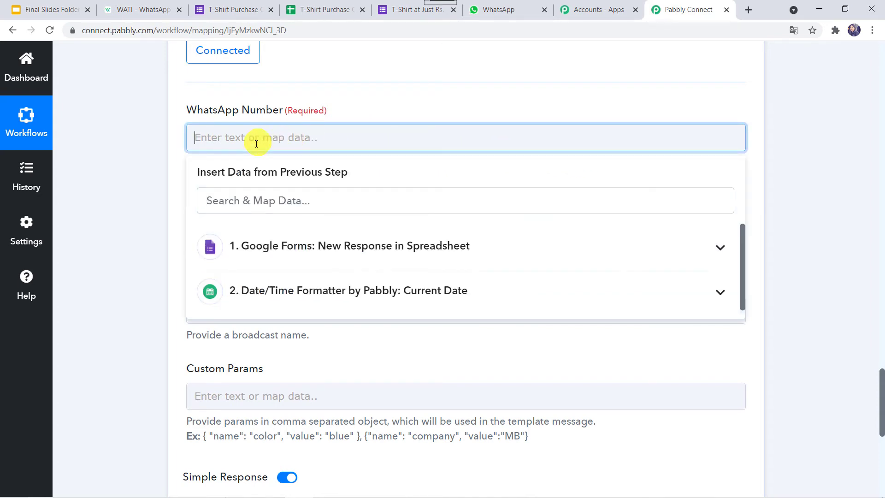
pyautogui.click(369, 245)
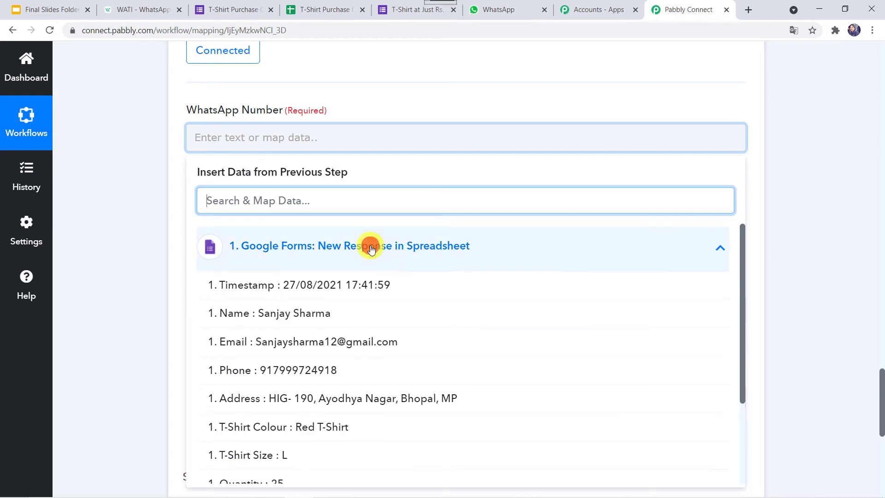
pyautogui.click(325, 372)
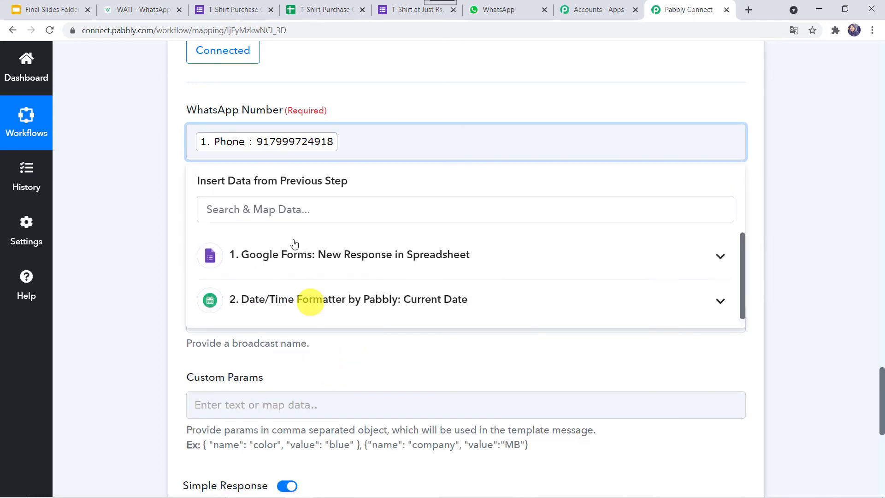
pyautogui.click(157, 195)
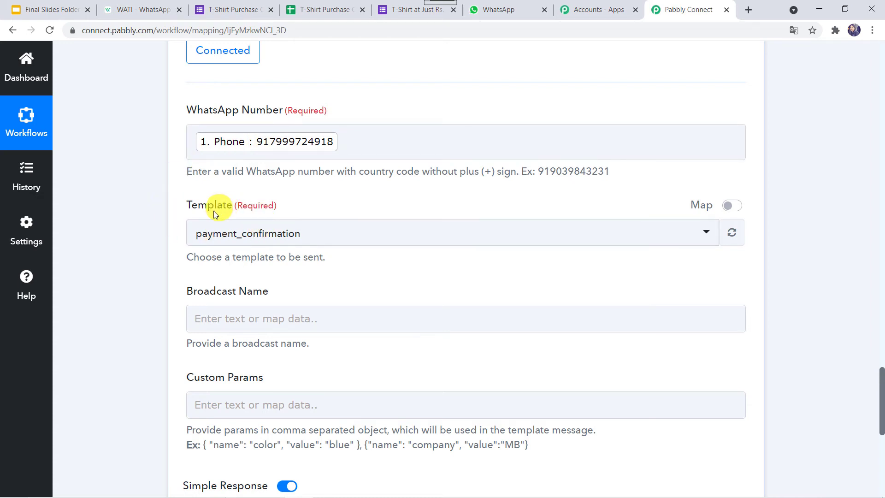
pyautogui.click(299, 238)
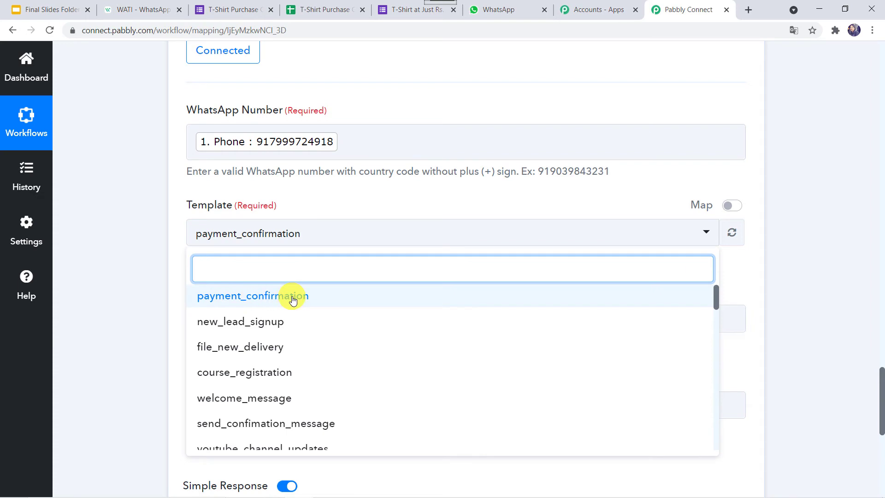
# - Recheck payment_confirmation under WATI Template Messages, enlarging its Body box to read it
pyautogui.click(154, 9)
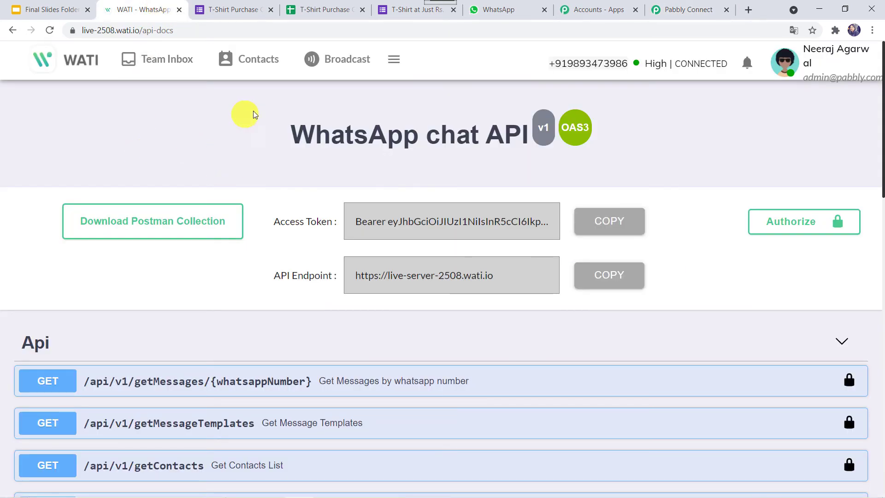
pyautogui.click(348, 66)
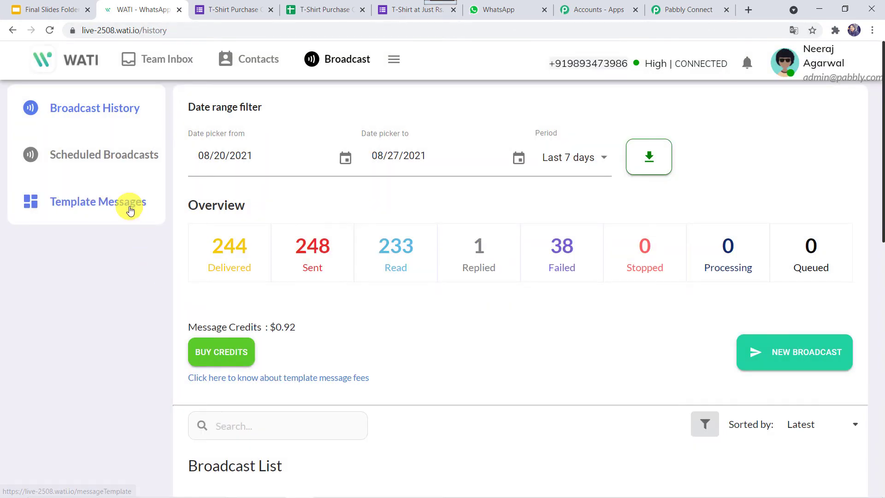
pyautogui.click(129, 204)
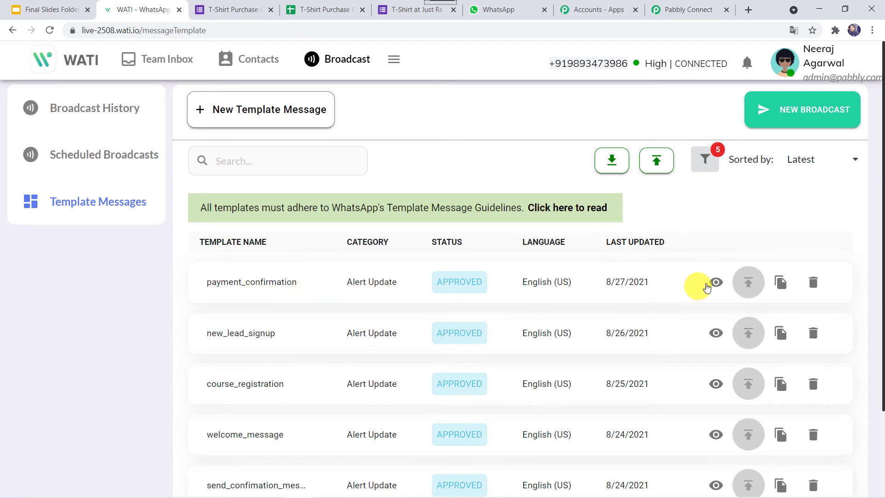
pyautogui.click(716, 282)
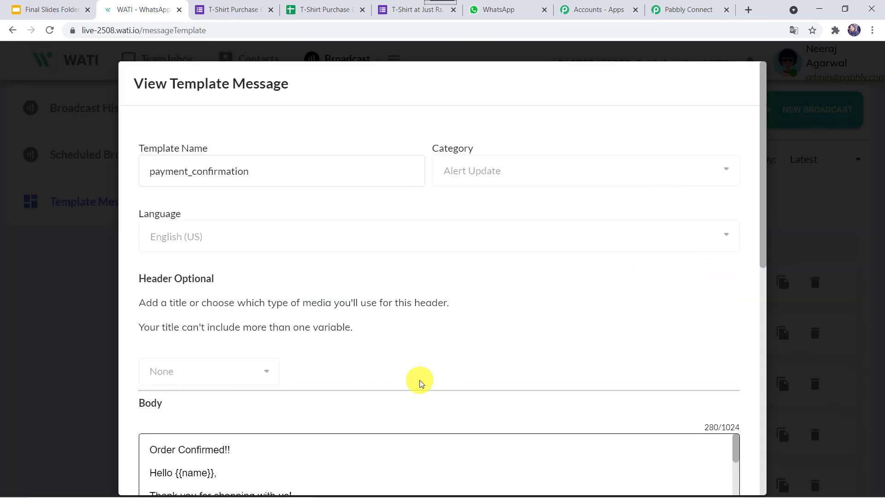
pyautogui.scroll(-3, 421, 381)
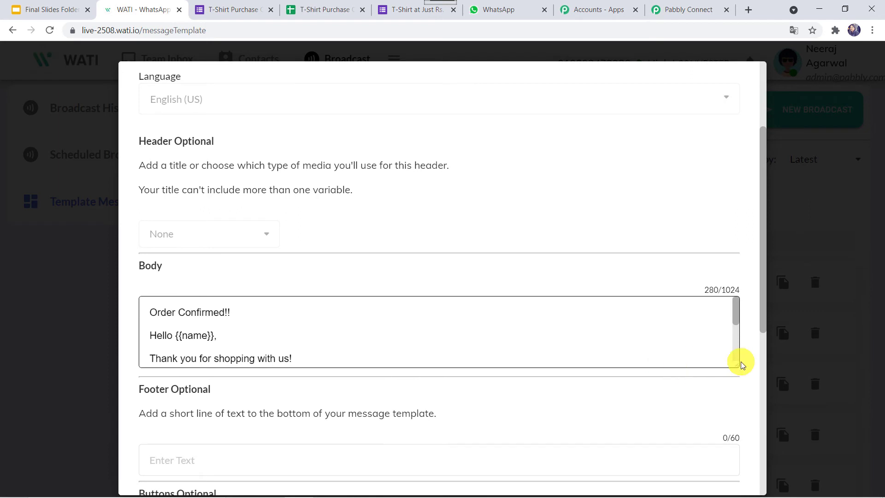
pyautogui.moveTo(738, 364); pyautogui.dragTo(758, 493)
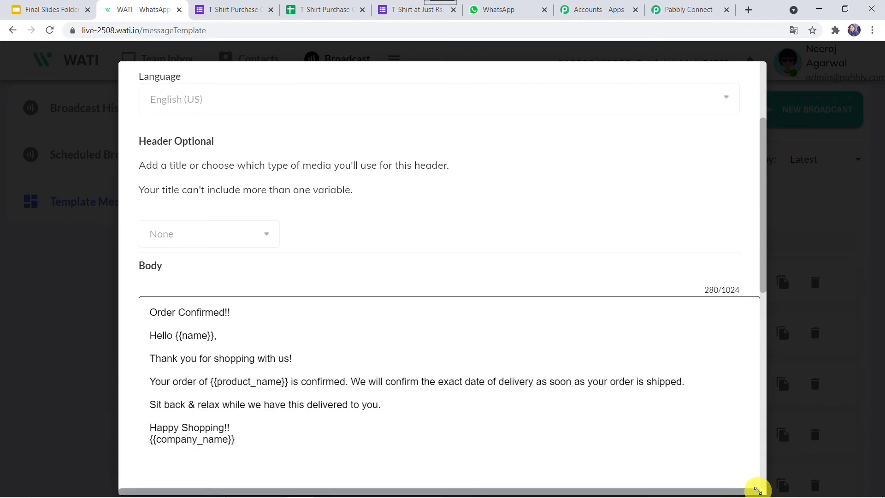
pyautogui.click(674, 9)
# - Keep payment_confirmation as the template and name the broadcast 'T-Shirt Order Confirmed'
pyautogui.click(243, 297)
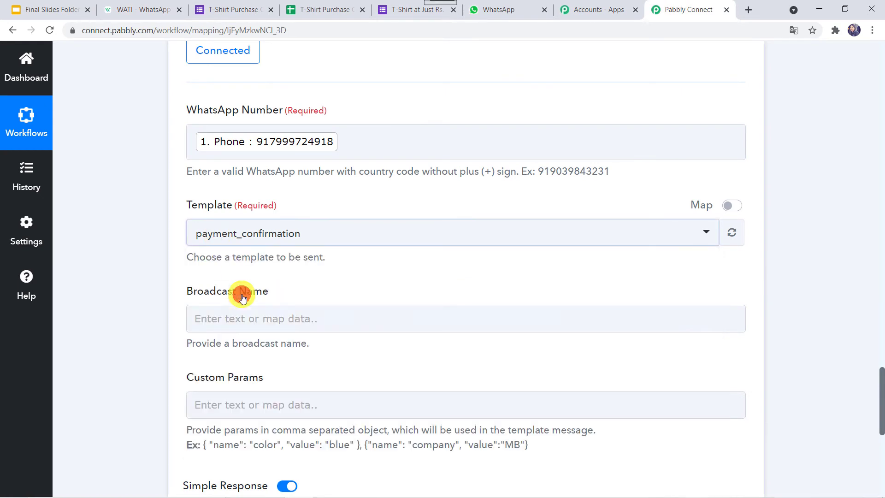
pyautogui.click(142, 281)
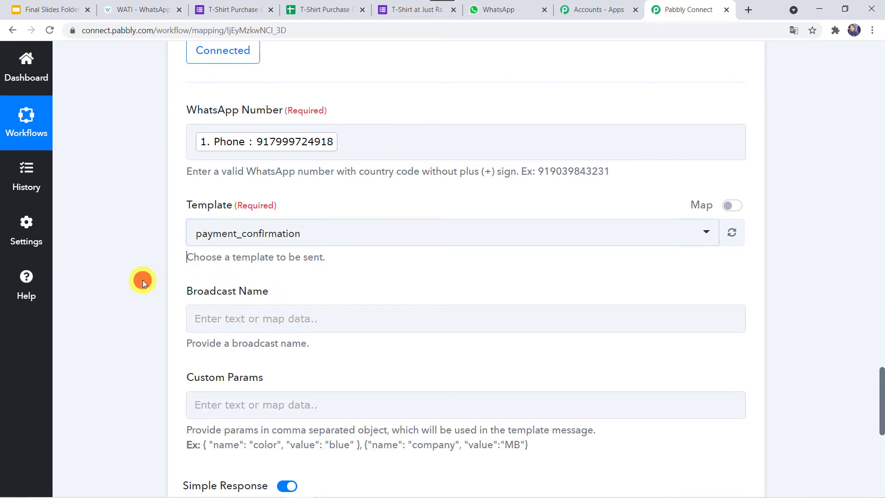
pyautogui.click(285, 320)
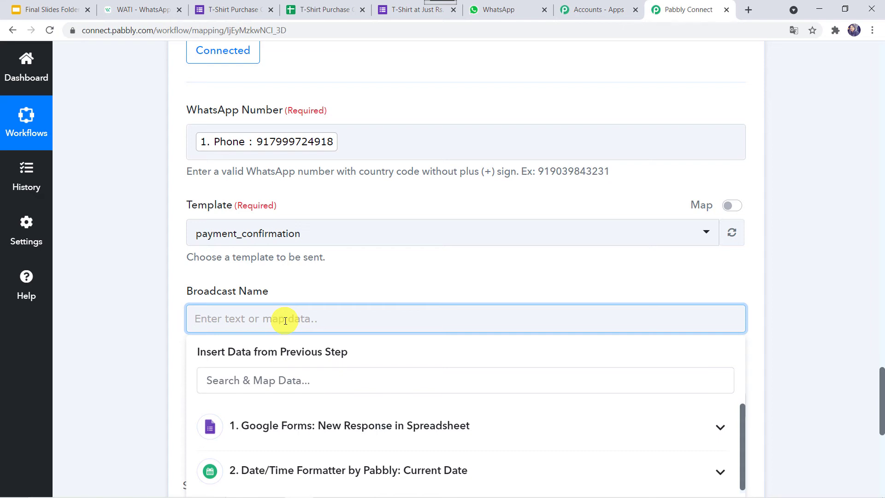
pyautogui.write('T-Shirt Order Confirmed')
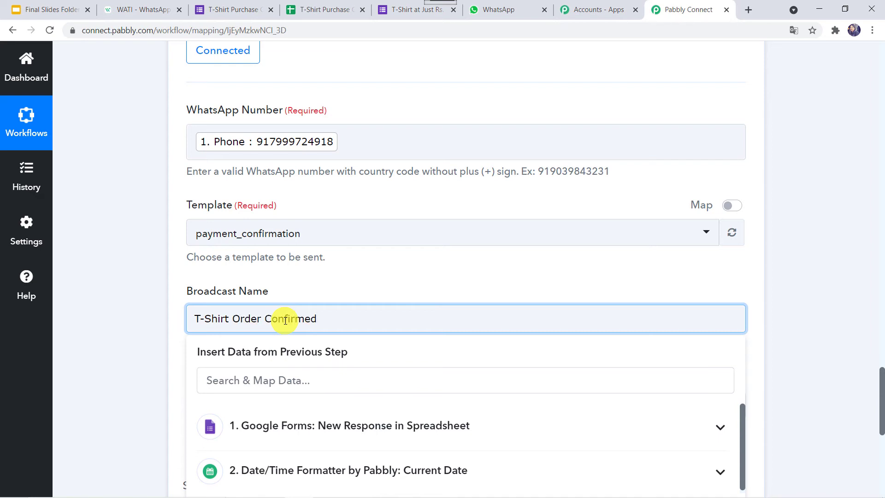
pyautogui.click(131, 364)
pyautogui.scroll(-3, 131, 363)
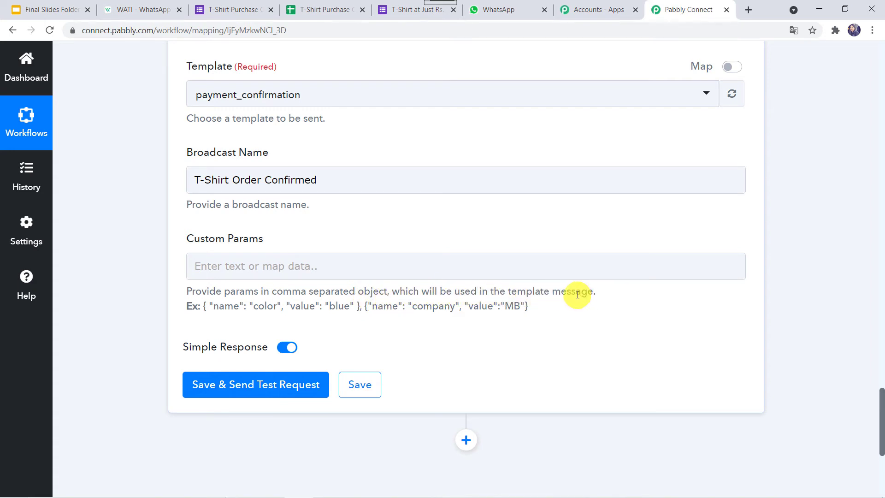
# - Copy the example color/blue, company/MB JSON and paste it into Custom Params
pyautogui.click(109, 7)
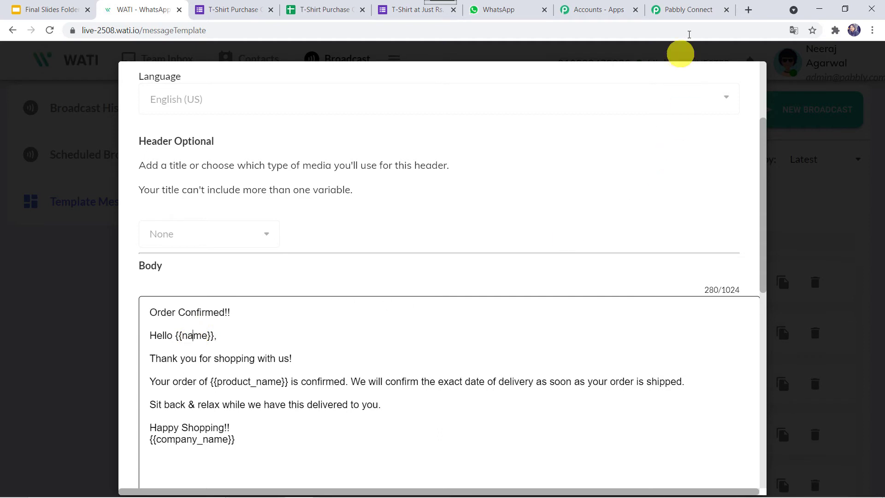
pyautogui.click(690, 15)
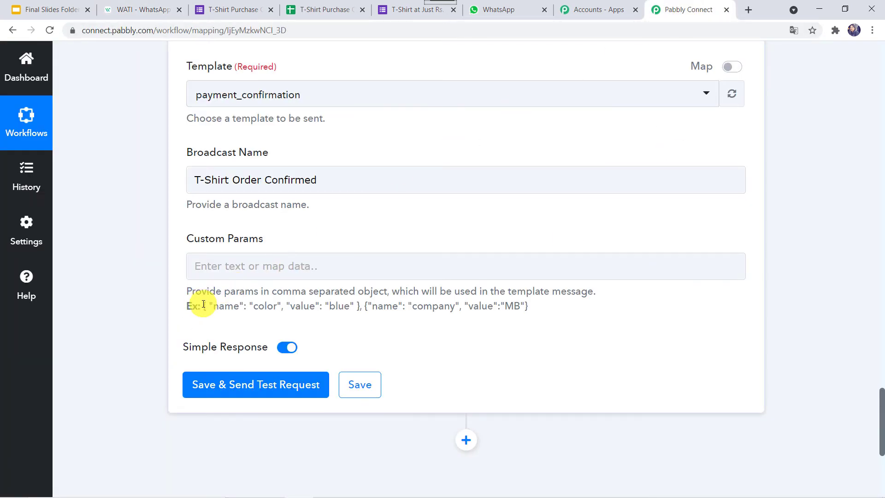
pyautogui.moveTo(203, 305); pyautogui.dragTo(540, 308)
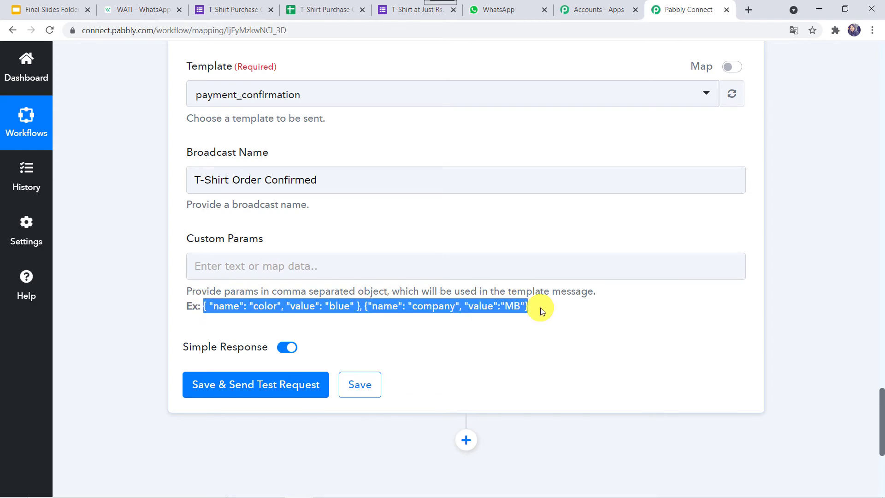
pyautogui.click(349, 273)
pyautogui.rightClick(348, 272)
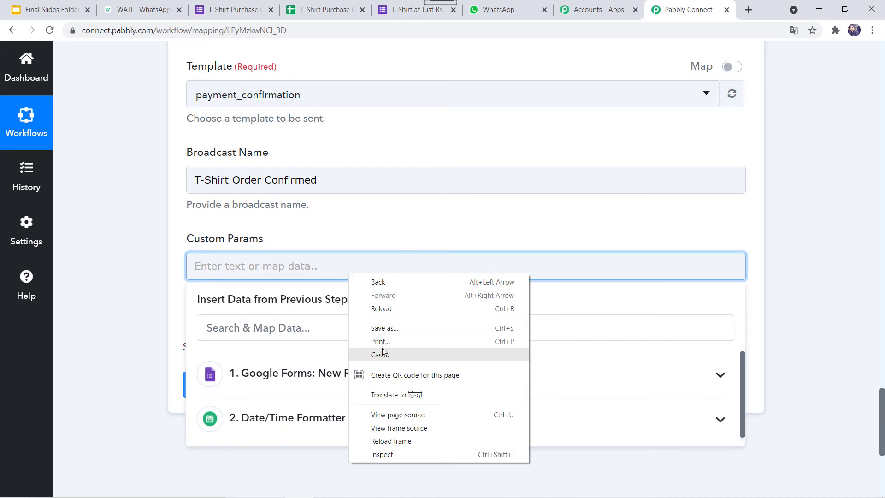
pyautogui.click(308, 266)
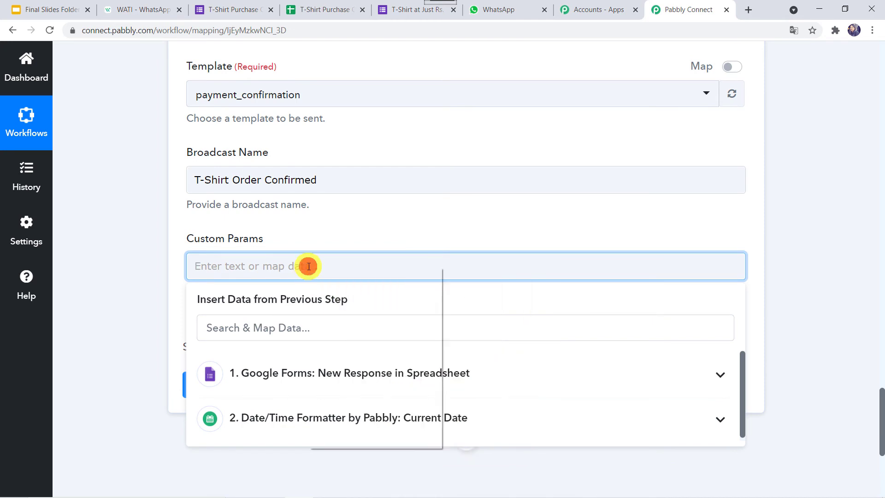
pyautogui.rightClick(308, 266)
pyautogui.click(344, 357)
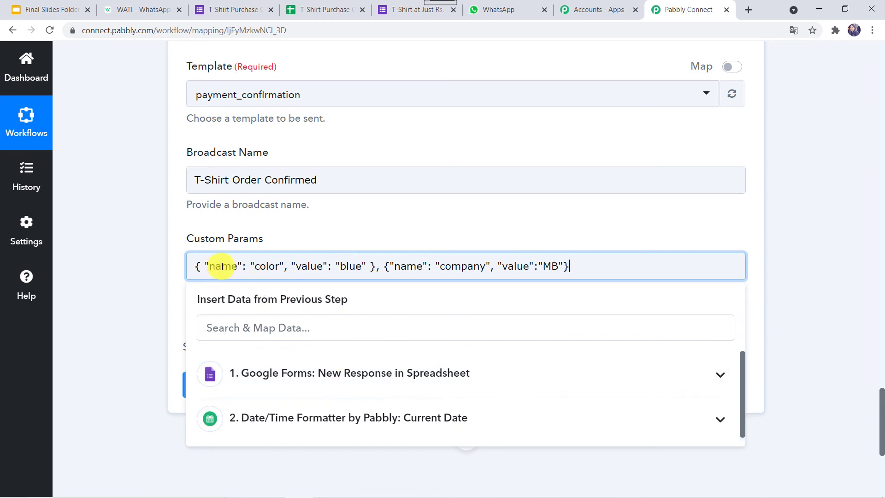
# - Rename the first custom parameter to name and map its value to the form's Name answer
pyautogui.doubleClick(266, 266)
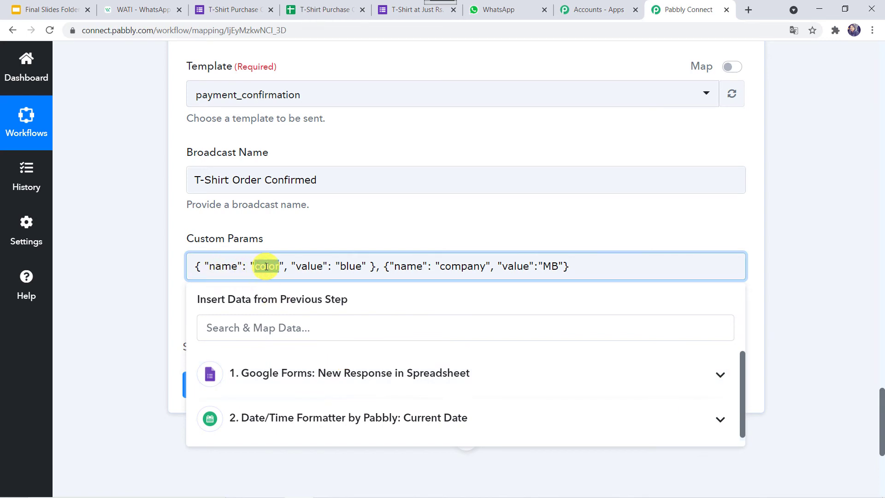
pyautogui.click(149, 9)
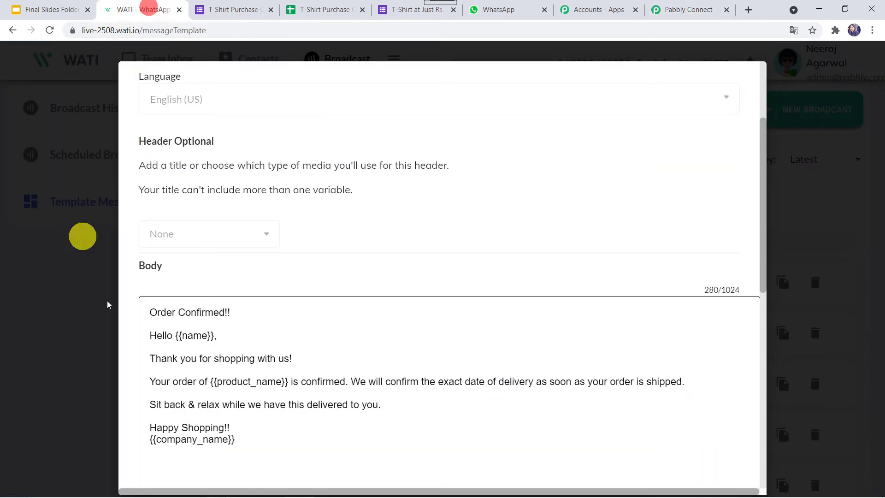
pyautogui.doubleClick(195, 336)
pyautogui.hotkey('ctrl', 'c')
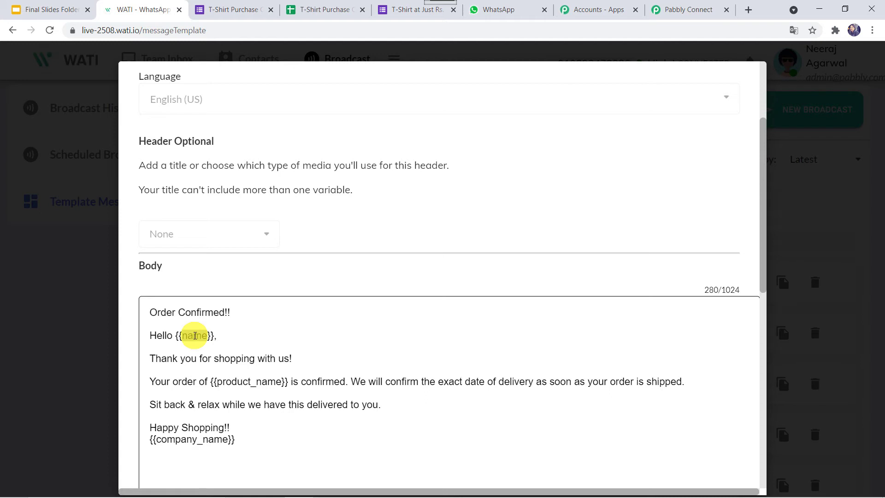
pyautogui.click(670, 5)
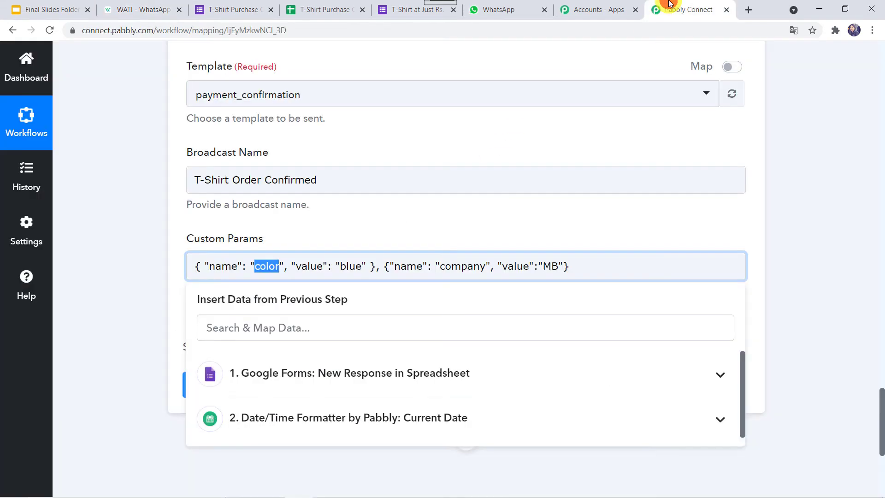
pyautogui.hotkey('ctrl', 'v')
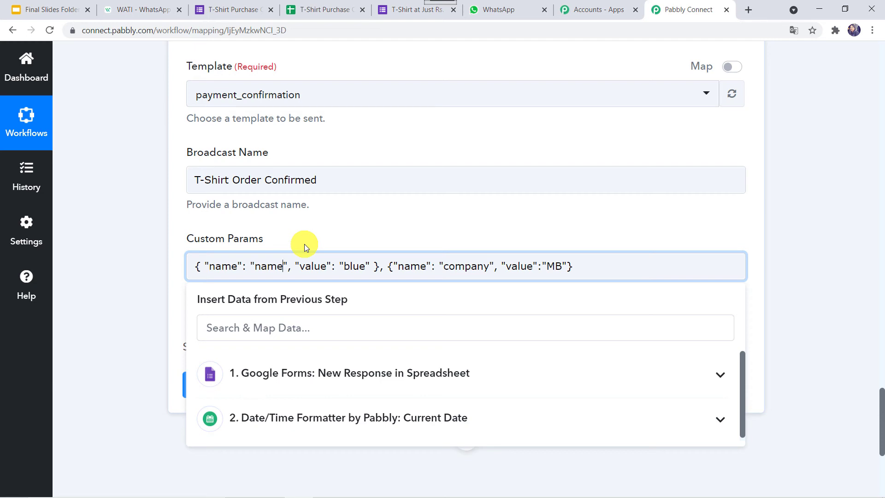
pyautogui.doubleClick(353, 265)
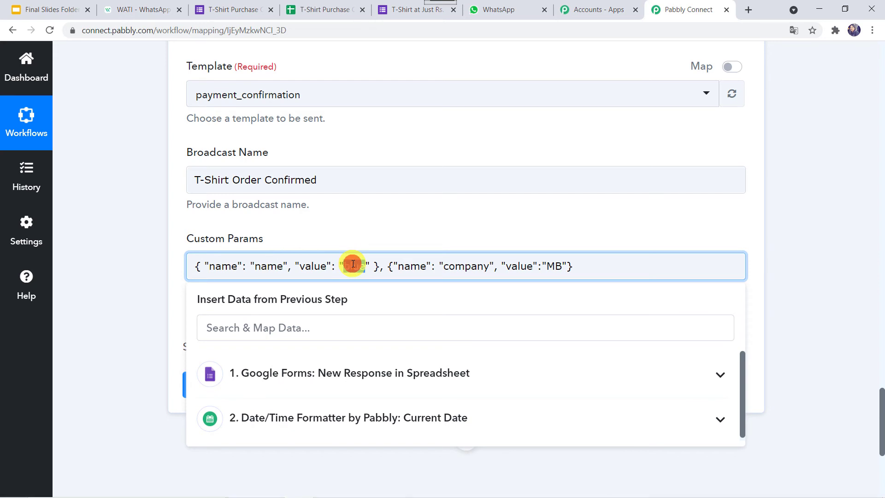
pyautogui.press('BackSpace')
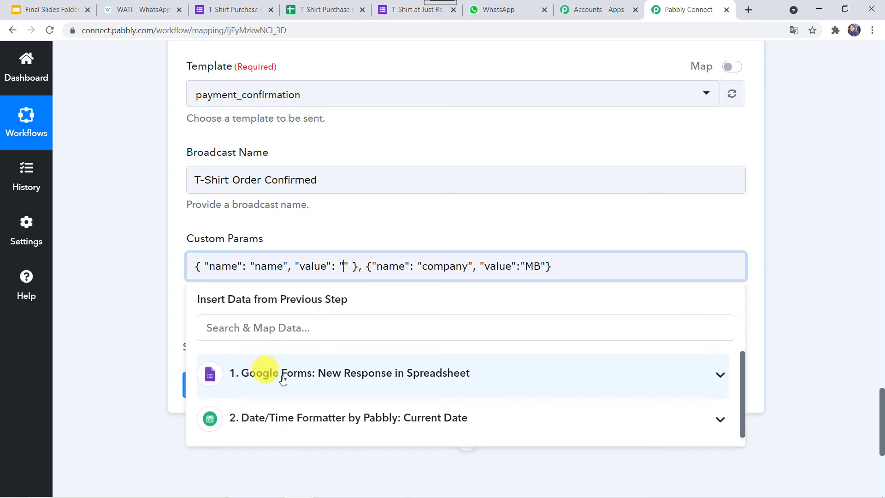
pyautogui.click(307, 383)
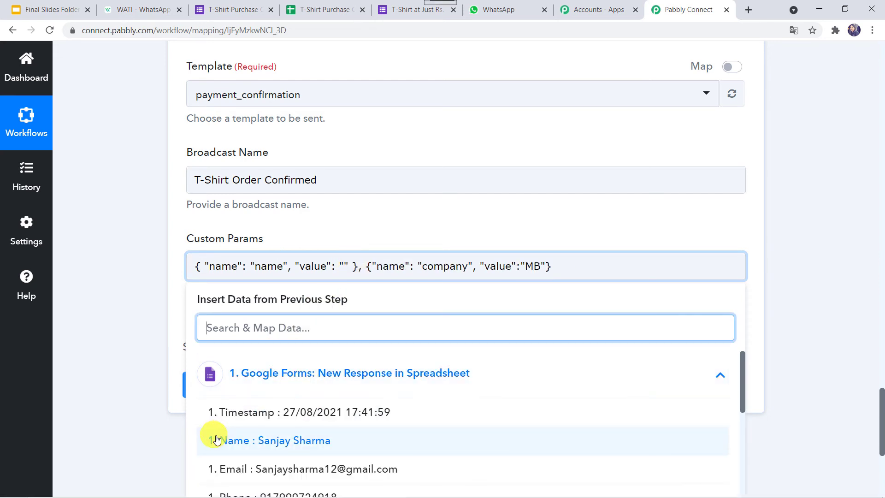
pyautogui.click(300, 443)
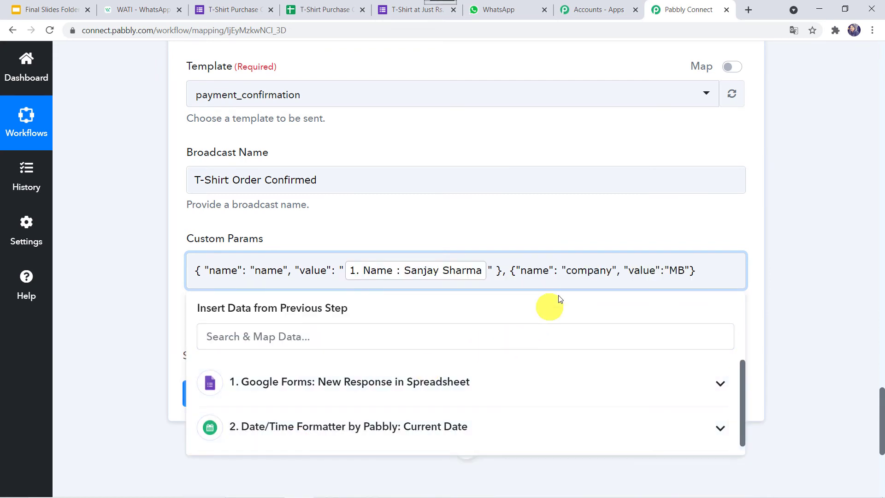
# - Rename the second parameter to product_name and map its value to the T-Shirt Colour answer
pyautogui.click(138, 5)
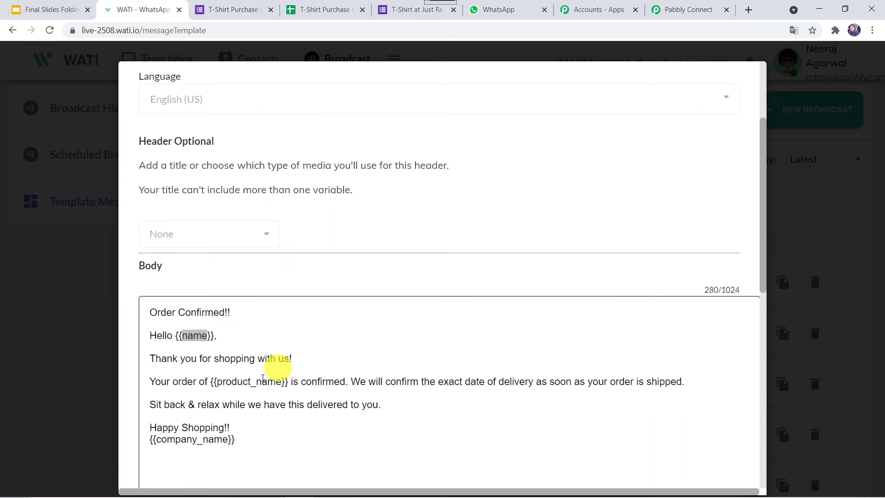
pyautogui.doubleClick(248, 381)
pyautogui.hotkey('ctrl', 'c')
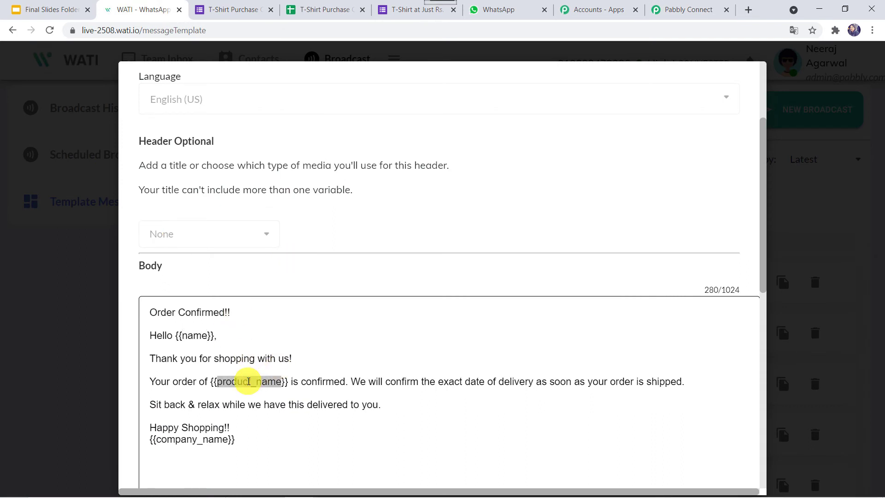
pyautogui.click(672, 10)
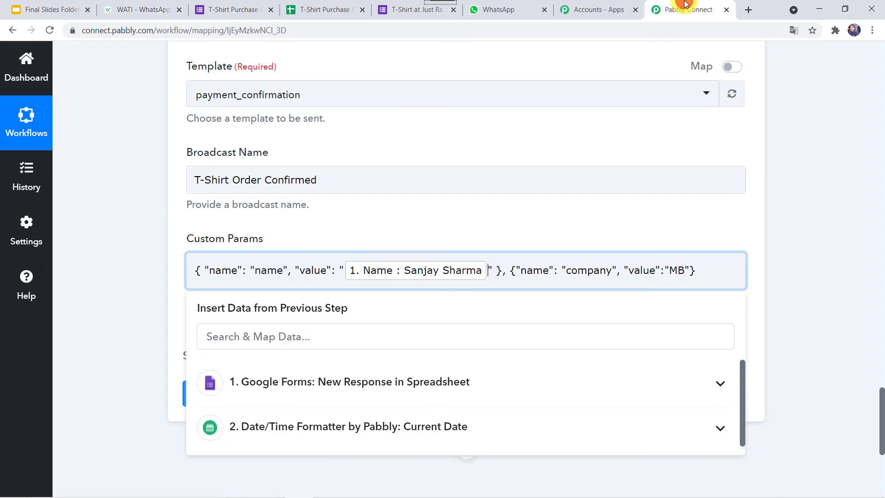
pyautogui.doubleClick(588, 271)
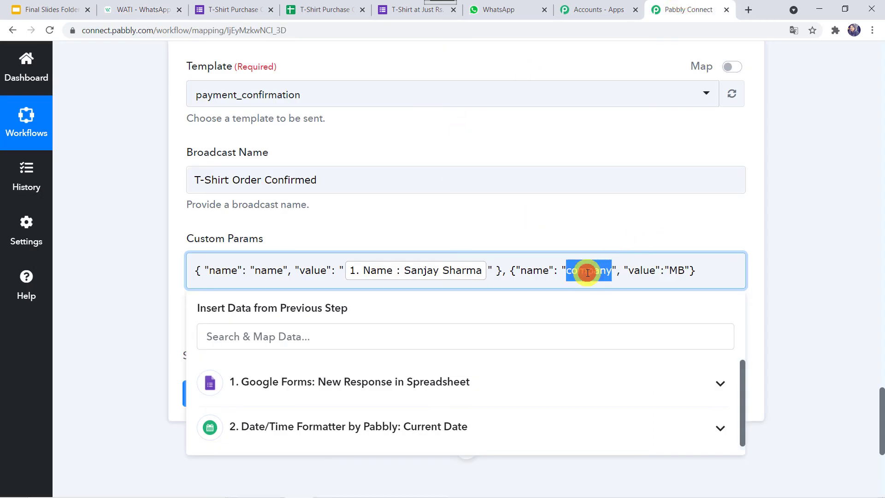
pyautogui.press('BackSpace')
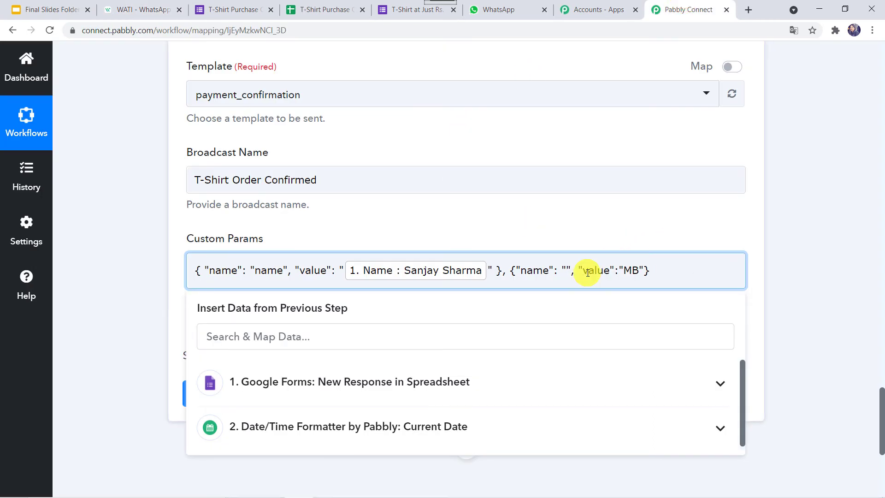
pyautogui.hotkey('ctrl', 'v')
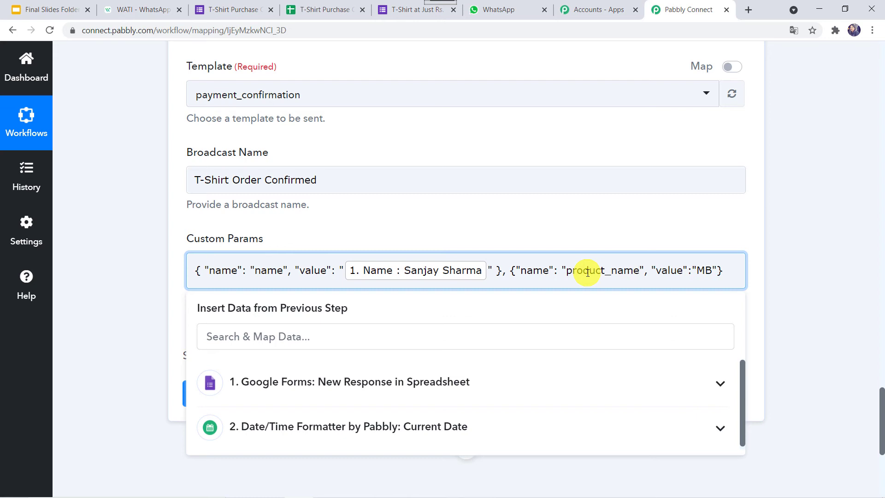
pyautogui.doubleClick(702, 271)
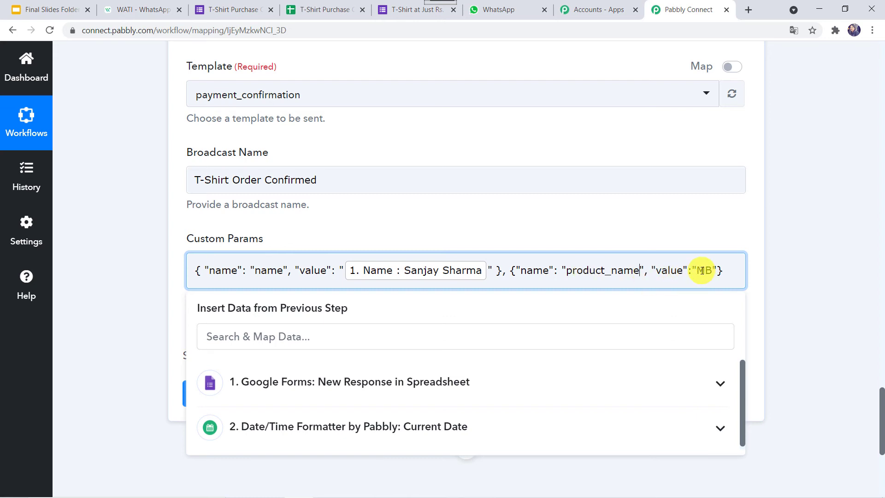
pyautogui.press('BackSpace')
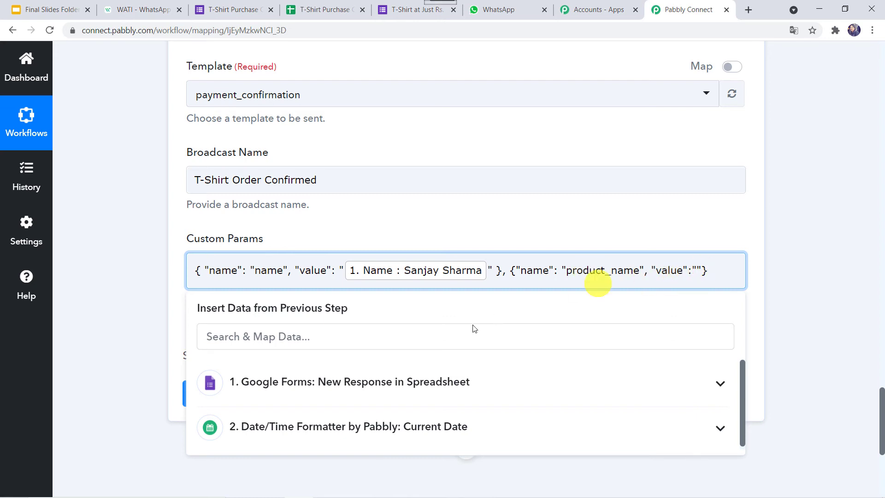
pyautogui.click(398, 384)
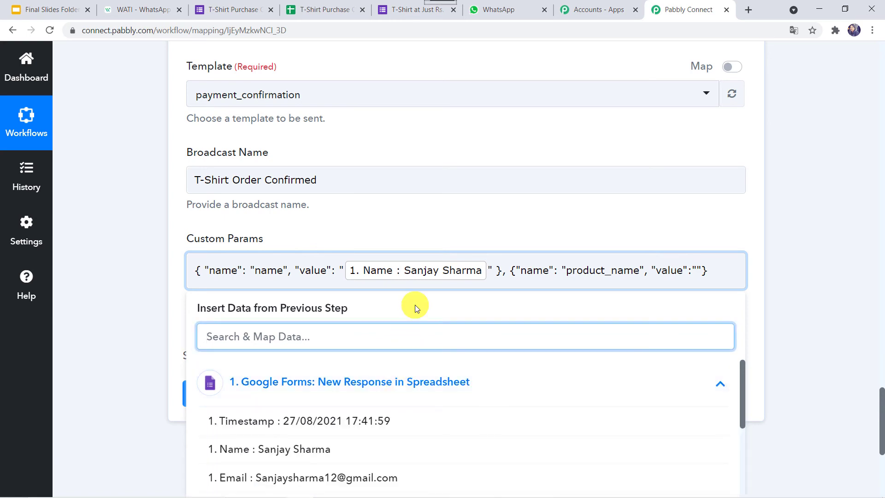
pyautogui.scroll(-3, 415, 304)
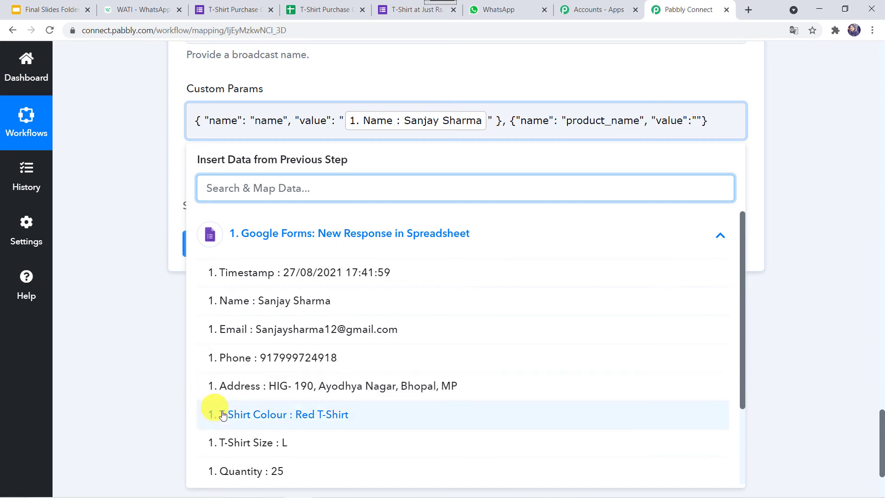
pyautogui.click(322, 416)
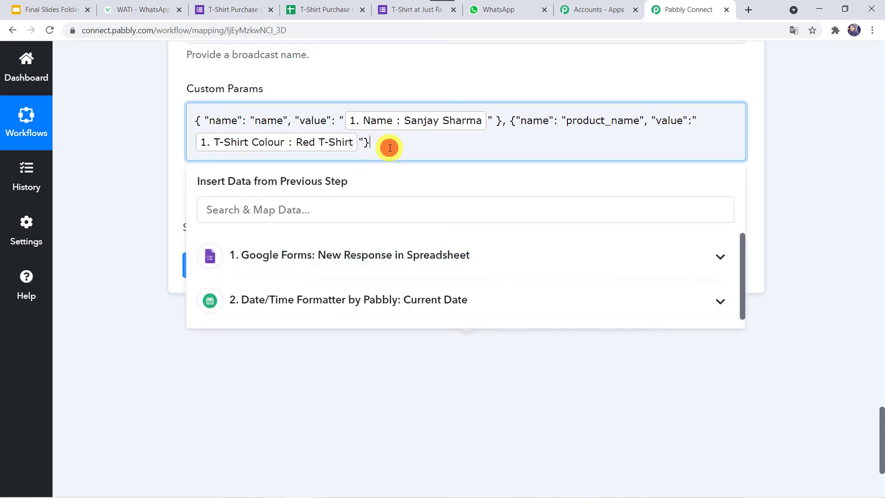
# - Copy the example company parameter object and paste it after the last parameter, following a comma
pyautogui.click(159, 12)
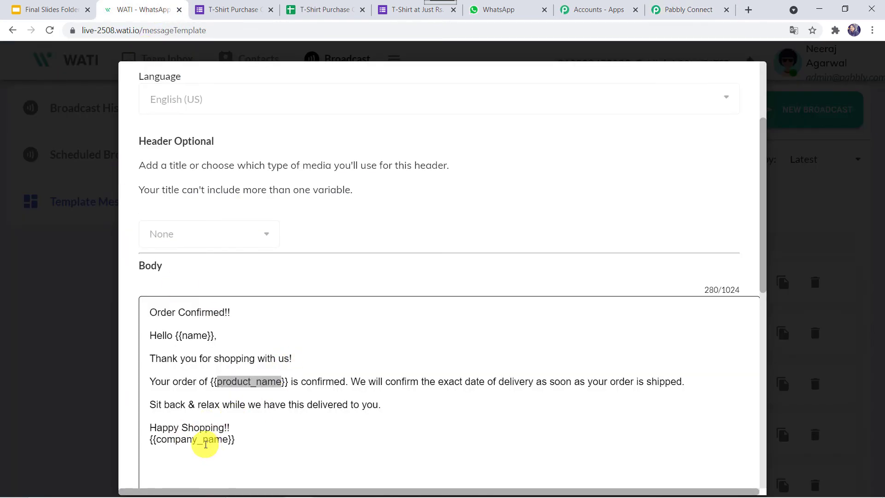
pyautogui.click(680, 8)
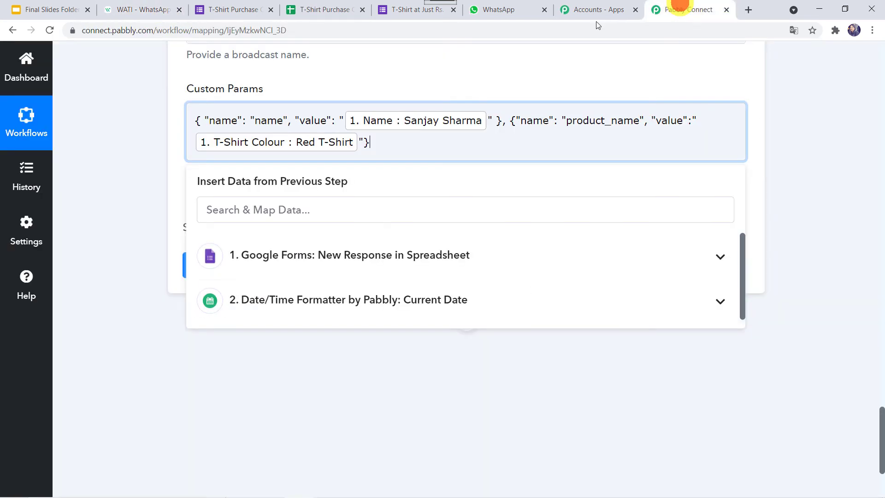
pyautogui.click(114, 214)
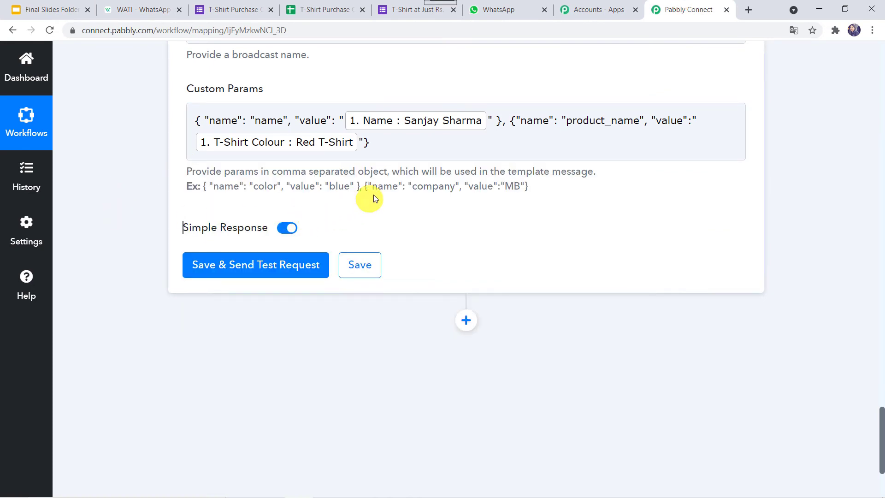
pyautogui.moveTo(364, 186); pyautogui.dragTo(546, 190)
pyautogui.hotkey('ctrl', 'c')
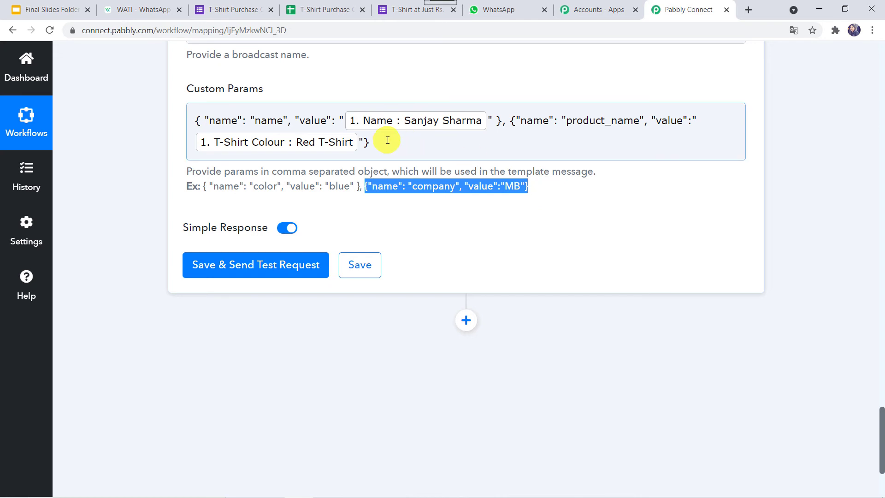
pyautogui.click(387, 140)
pyautogui.write(',')
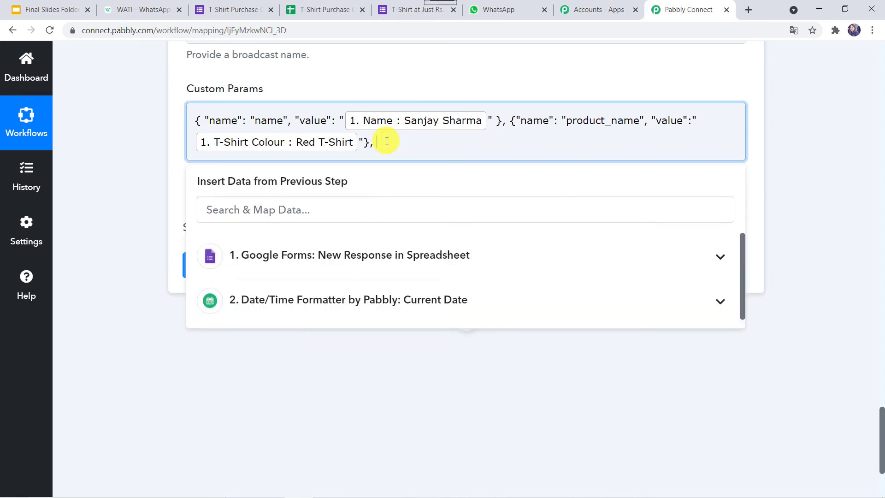
pyautogui.hotkey('ctrl', 'v')
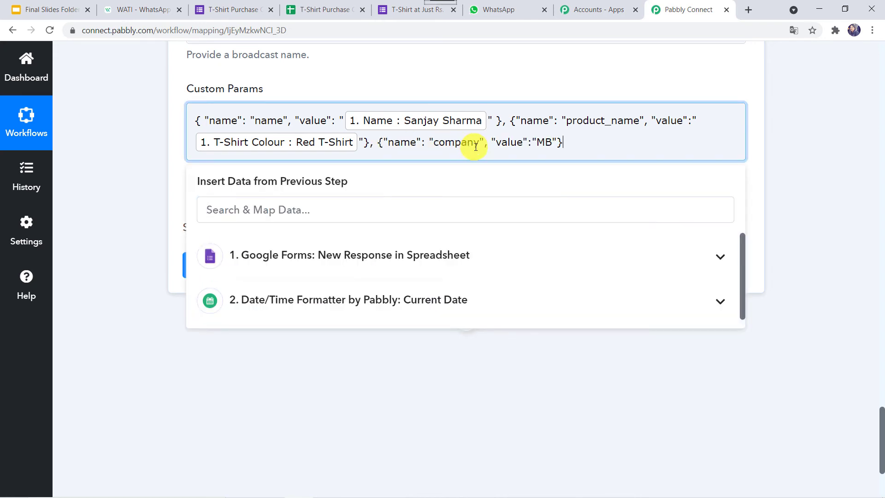
# - Rename the new parameter to company_name from the WATI template and change its value from MB to Pabbly
pyautogui.doubleClick(465, 142)
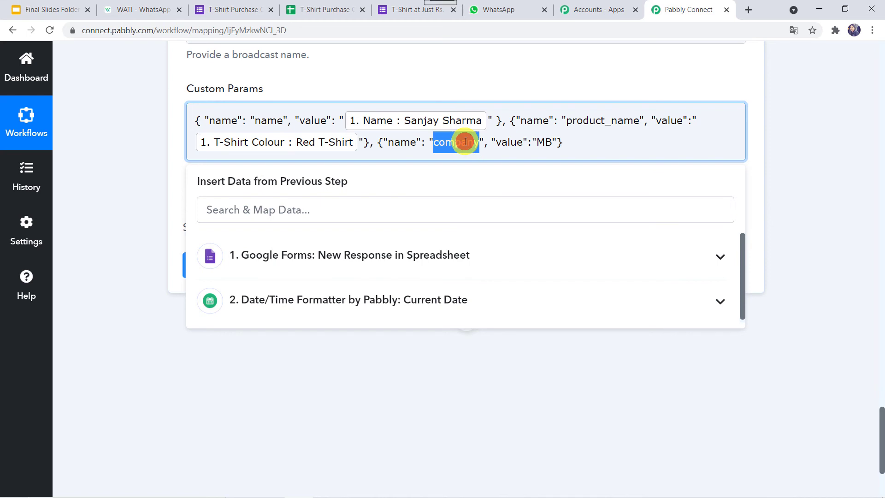
pyautogui.press('BackSpace')
pyautogui.hotkey('ctrl', 'v')
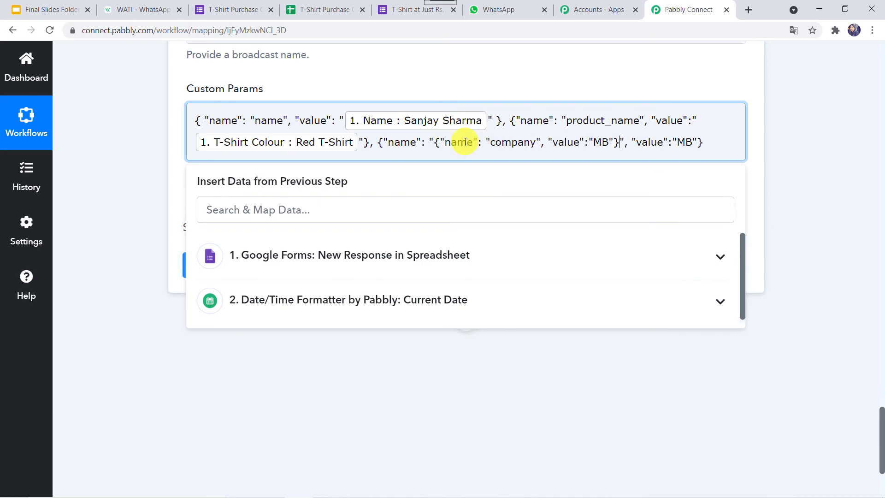
pyautogui.hotkey('ctrl', 'z')
pyautogui.click(137, 5)
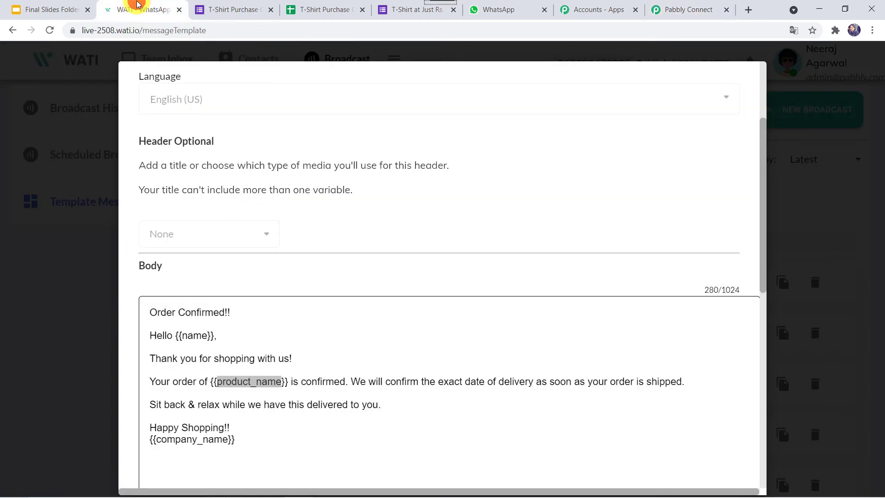
pyautogui.doubleClick(197, 441)
pyautogui.hotkey('ctrl', 'c')
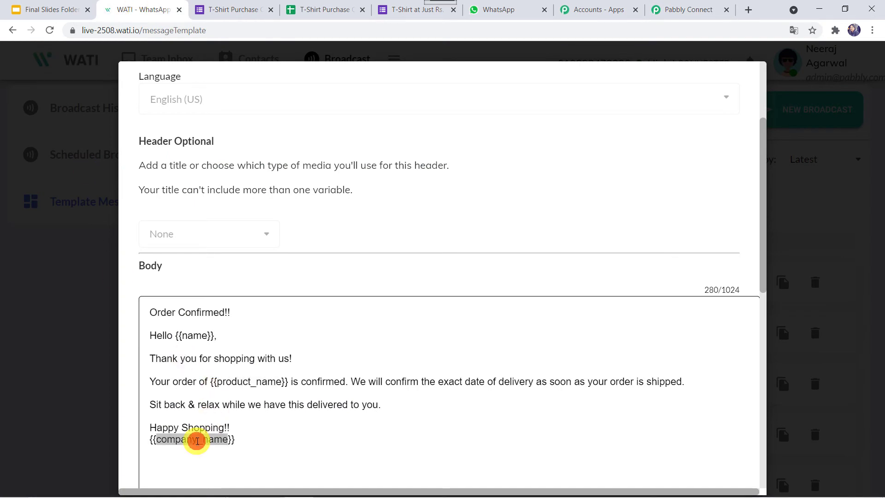
pyautogui.click(695, 4)
pyautogui.hotkey('ctrl', 'v')
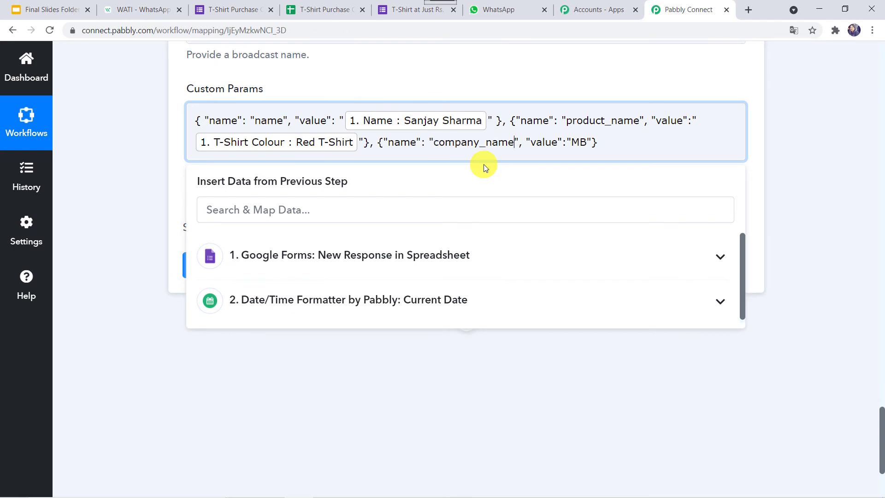
pyautogui.doubleClick(577, 142)
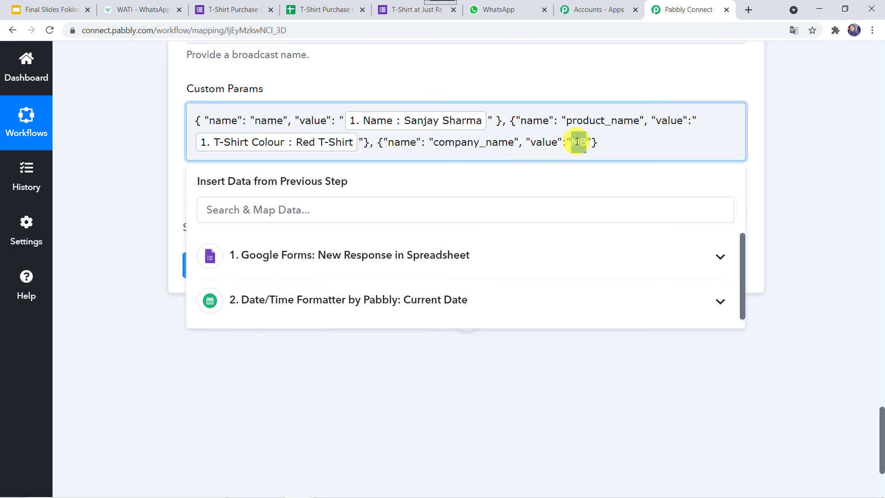
pyautogui.press('BackSpace')
pyautogui.write('Pabbly')
# - Save the WATI step, send a test request, and review the returned name, product_name and company_name values
pyautogui.click(860, 167)
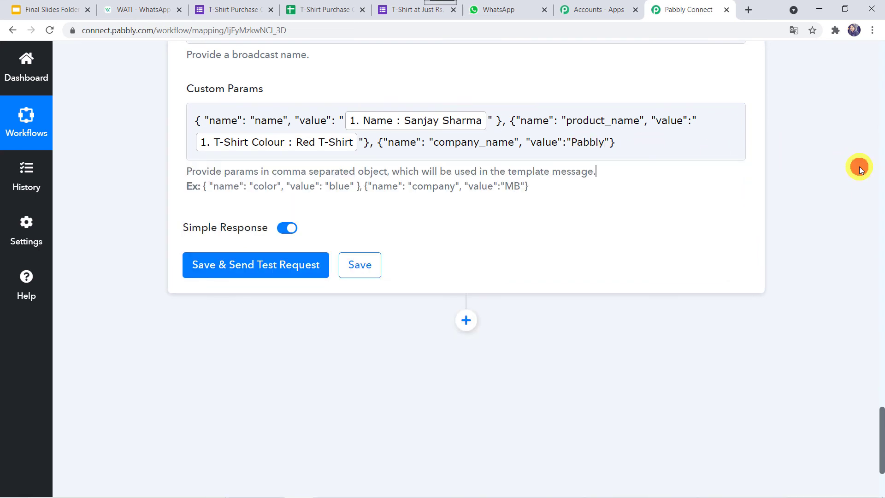
pyautogui.click(260, 266)
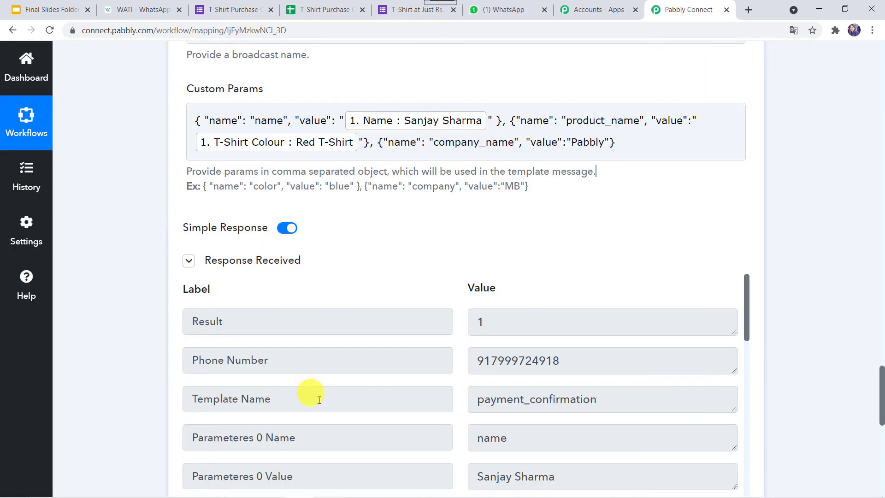
pyautogui.scroll(-3, 325, 412)
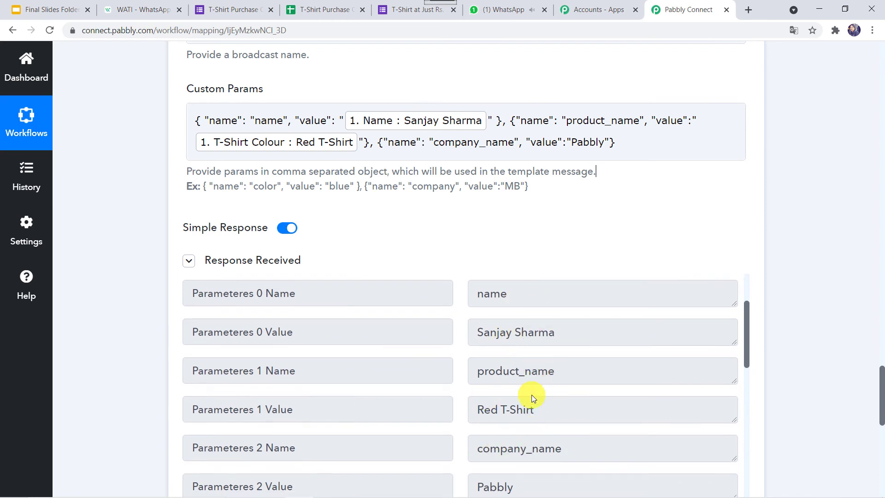
pyautogui.scroll(-2, 529, 399)
pyautogui.scroll(1, 529, 395)
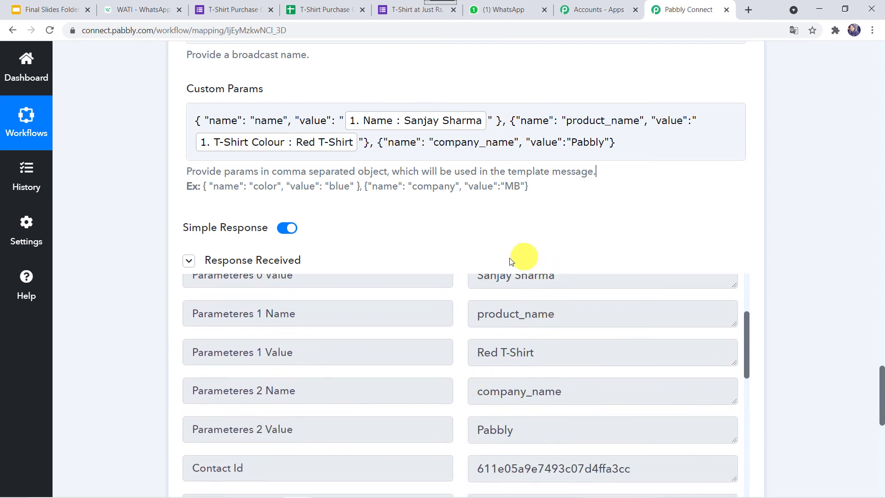
pyautogui.click(523, 7)
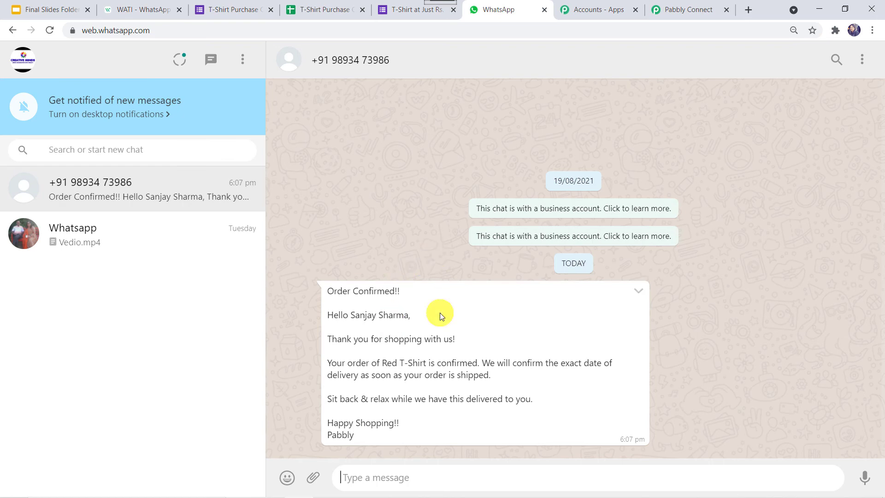
pyautogui.click(692, 9)
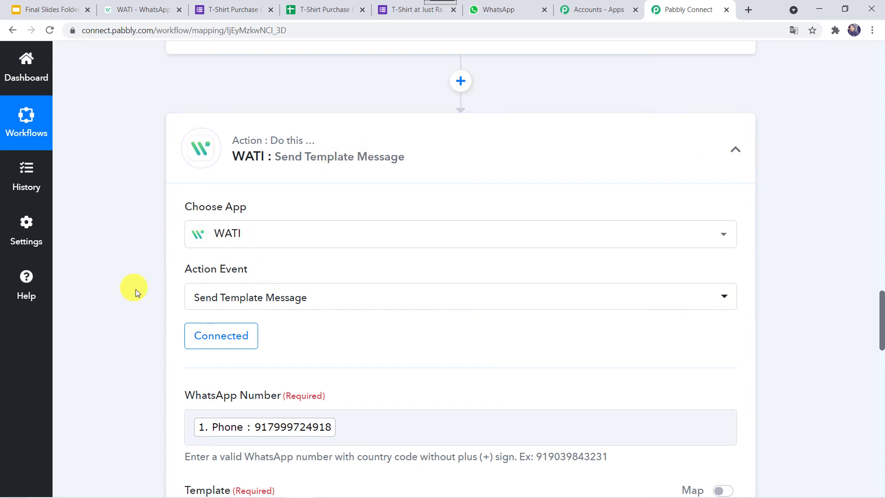
# - Clone the WATI Send Template Message step and confirm with Clone Now
pyautogui.scroll(-2, 136, 289)
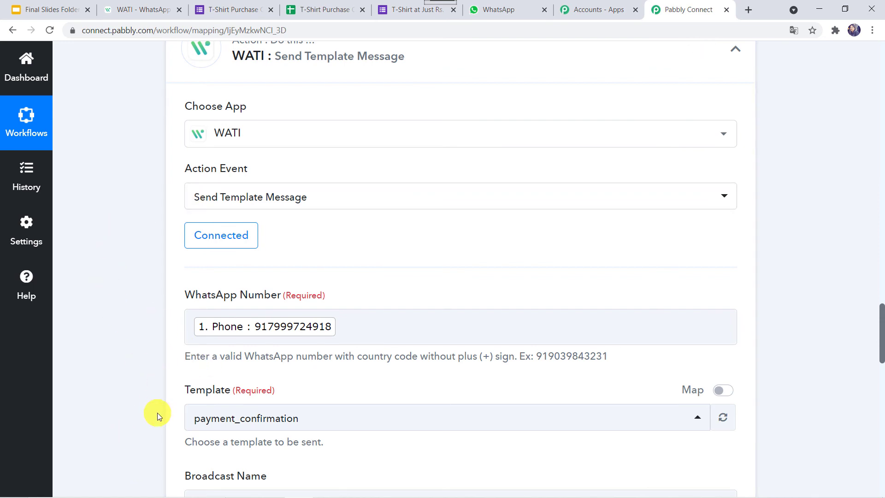
pyautogui.scroll(-5, 156, 413)
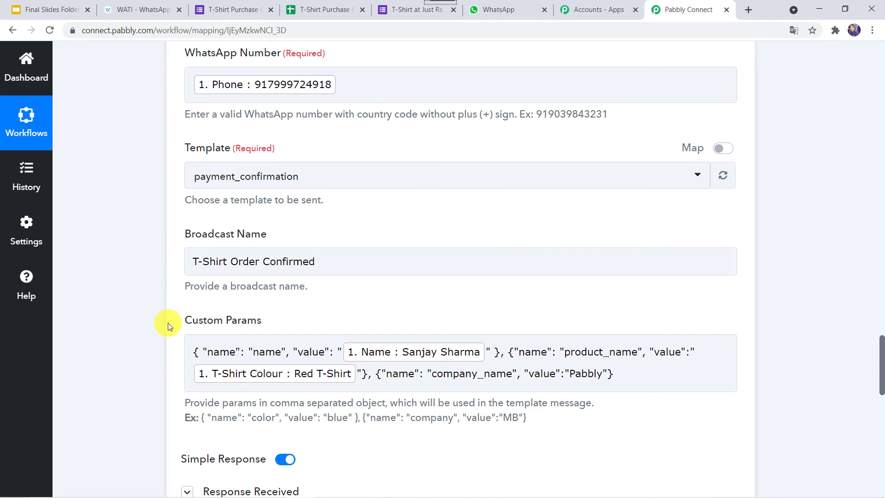
pyautogui.scroll(8, 126, 101)
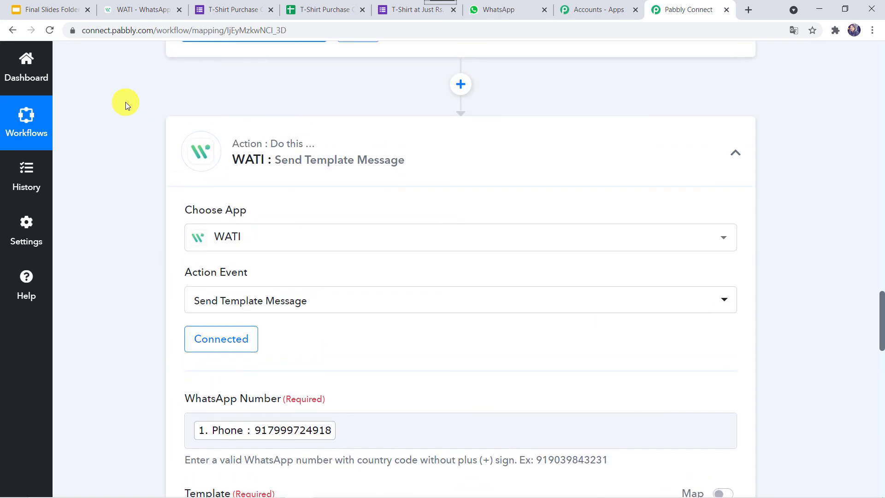
pyautogui.moveTo(551, 201)
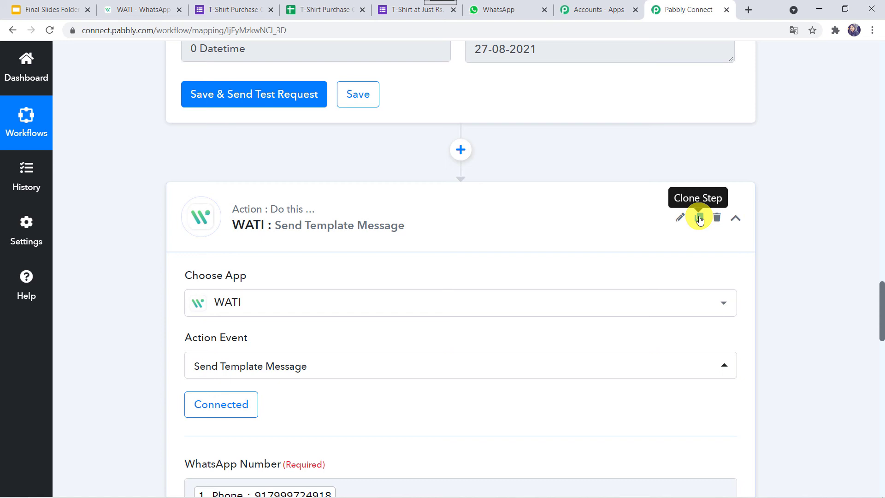
pyautogui.click(700, 218)
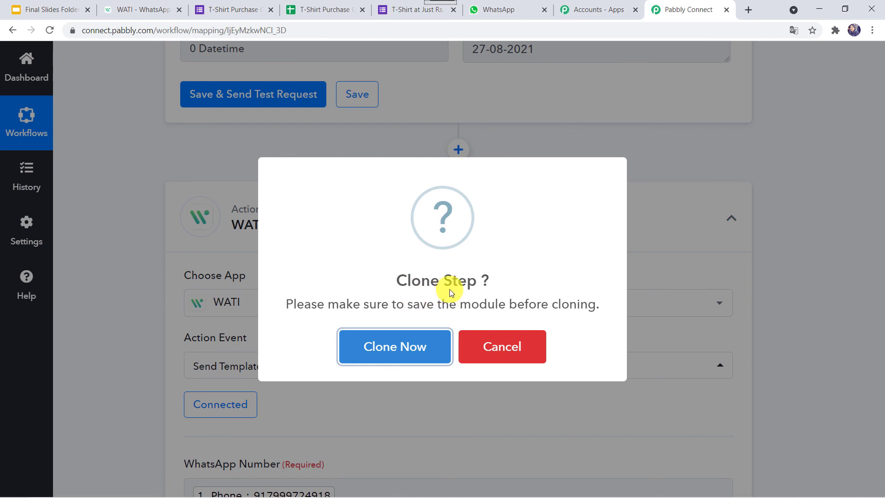
pyautogui.click(381, 353)
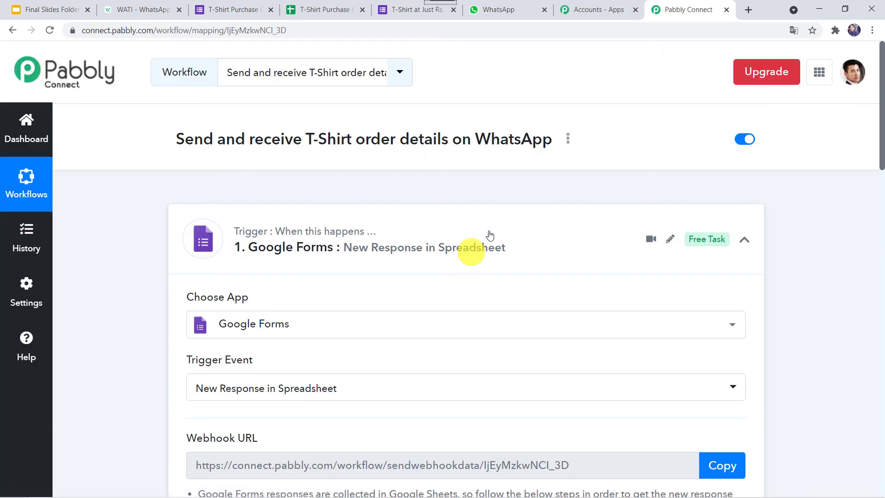
# - In the cloned step 4, replace the mapped Phone value with the admin's fixed WhatsApp number
pyautogui.click(490, 235)
pyautogui.scroll(-3, 490, 230)
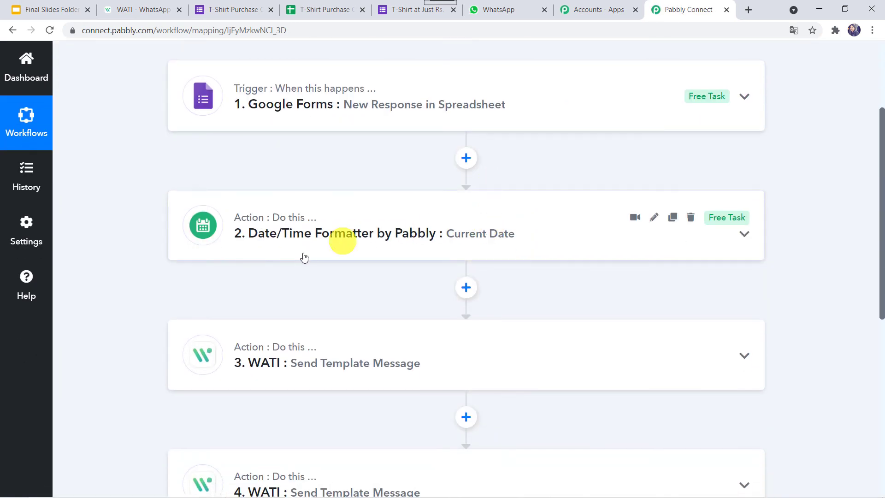
pyautogui.scroll(-3, 482, 305)
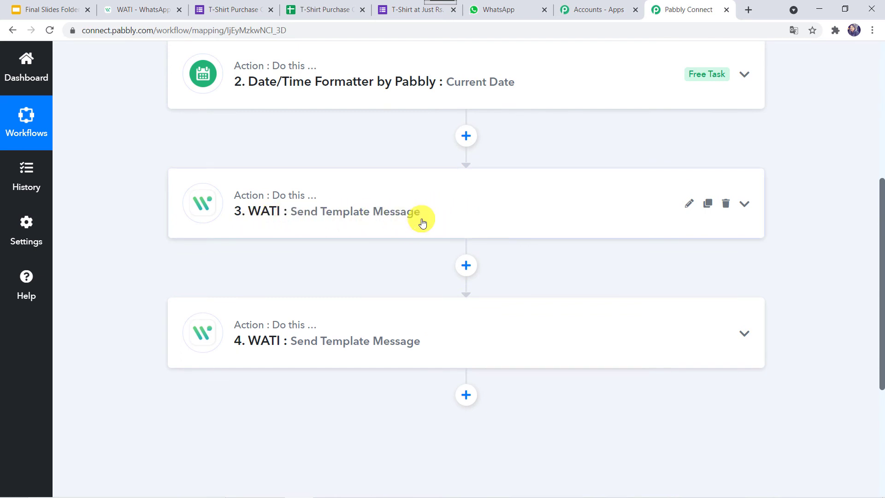
pyautogui.click(384, 337)
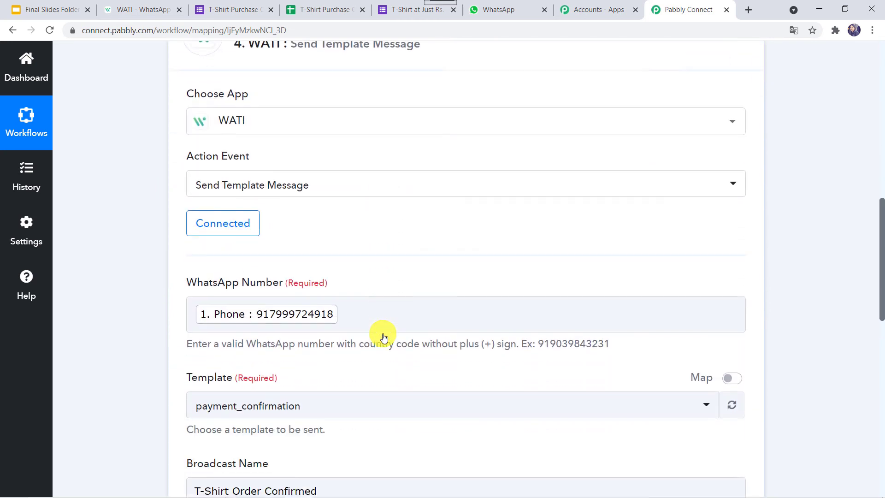
pyautogui.scroll(-1, 383, 334)
pyautogui.click(276, 243)
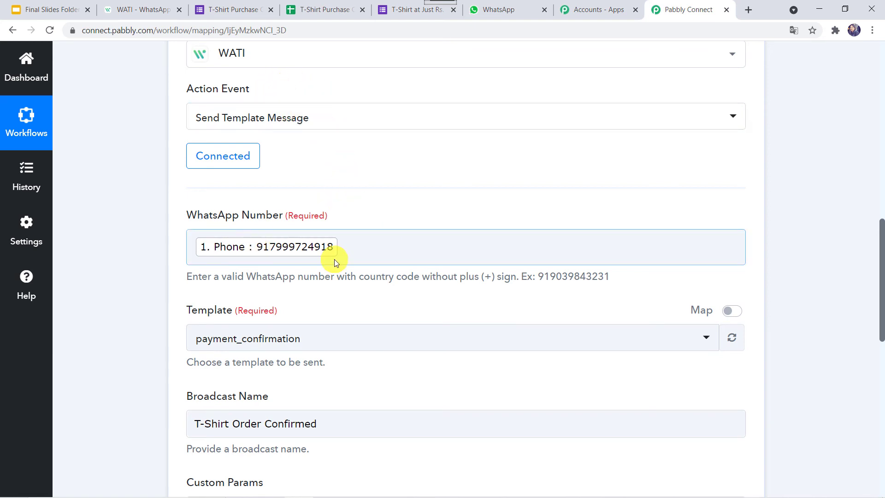
pyautogui.click(367, 249)
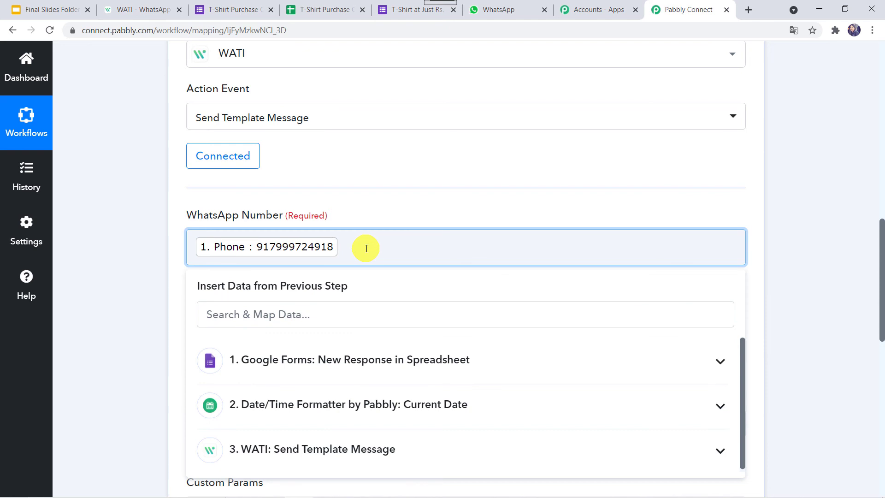
pyautogui.press('BackSpace')
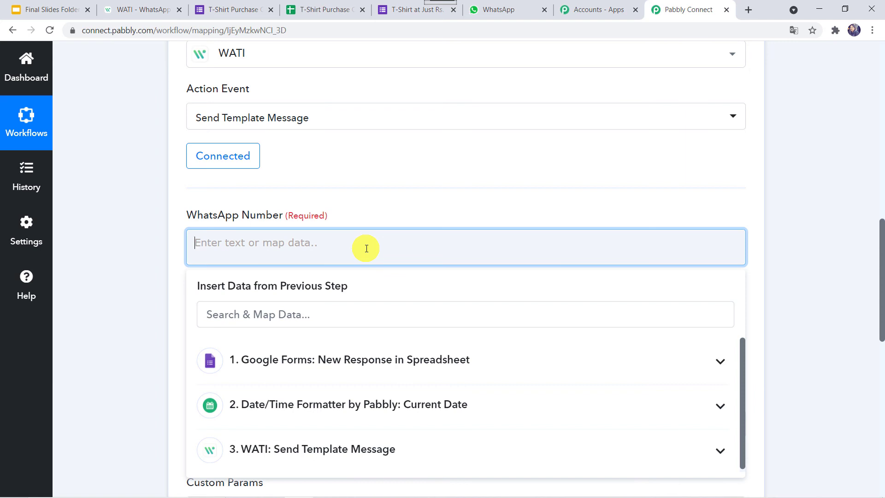
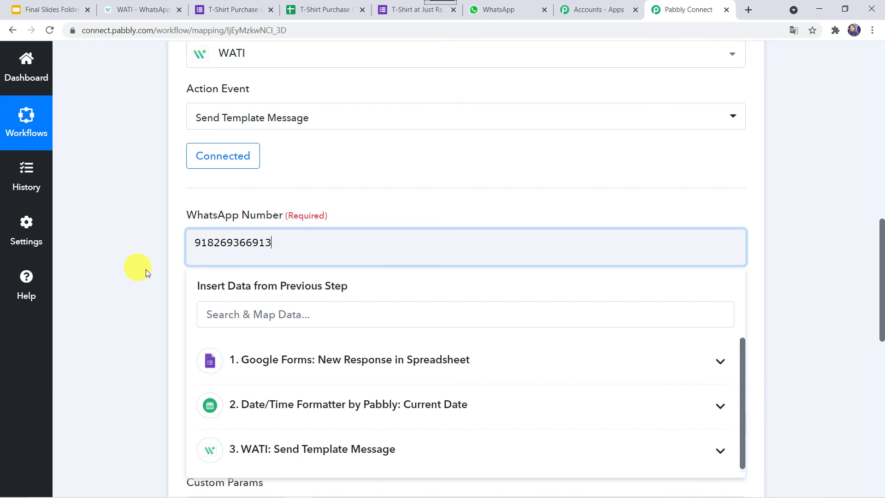
pyautogui.click(157, 292)
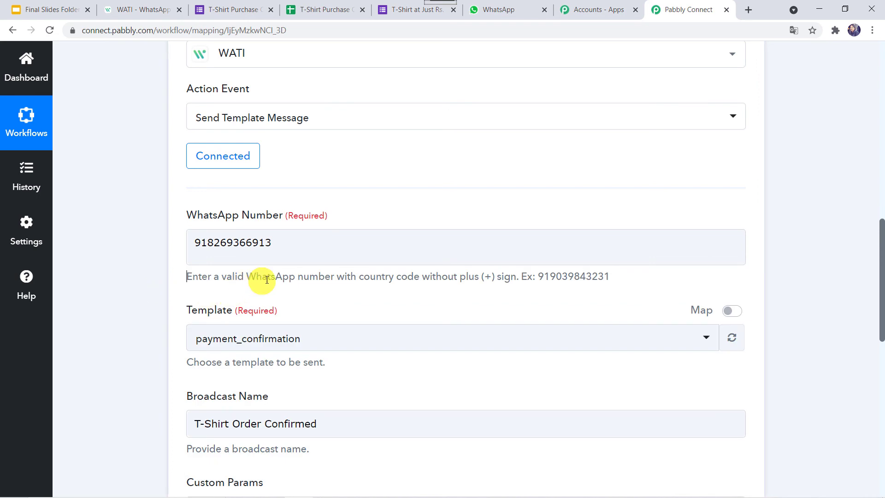
# - Refresh the WATI template list and choose new_order_received for the cloned step
pyautogui.click(286, 247)
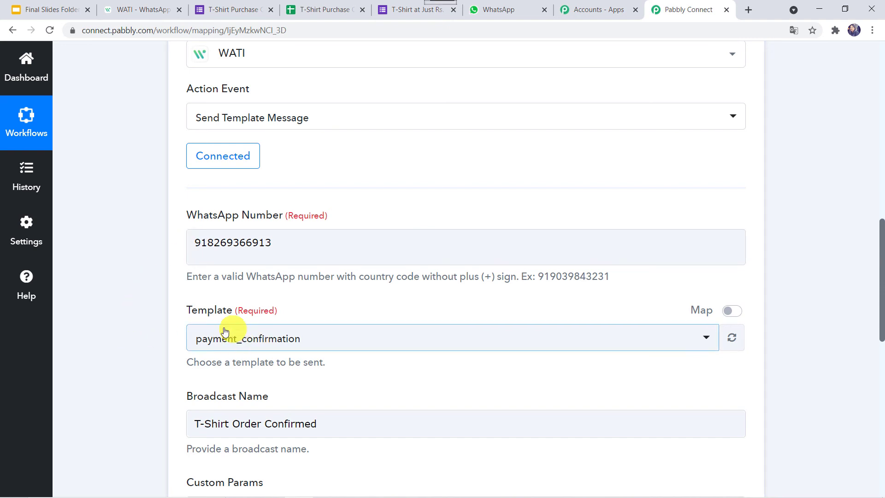
pyautogui.scroll(-2, 587, 315)
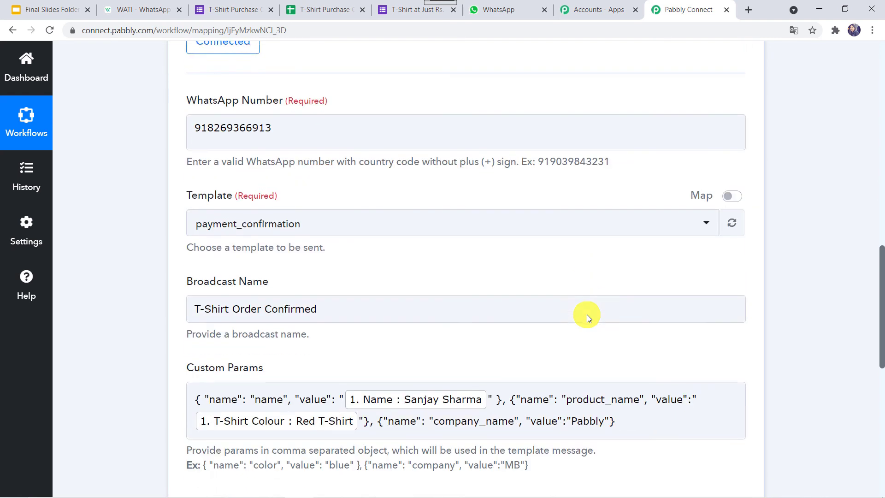
pyautogui.click(672, 215)
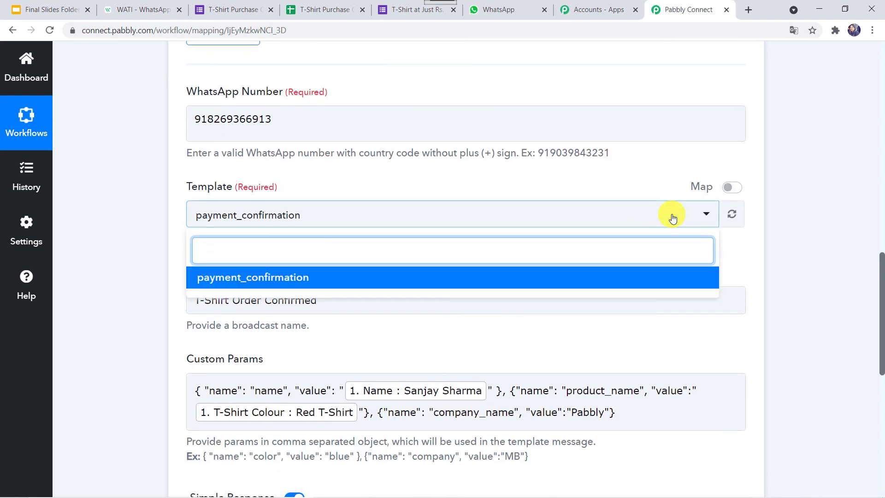
pyautogui.click(734, 216)
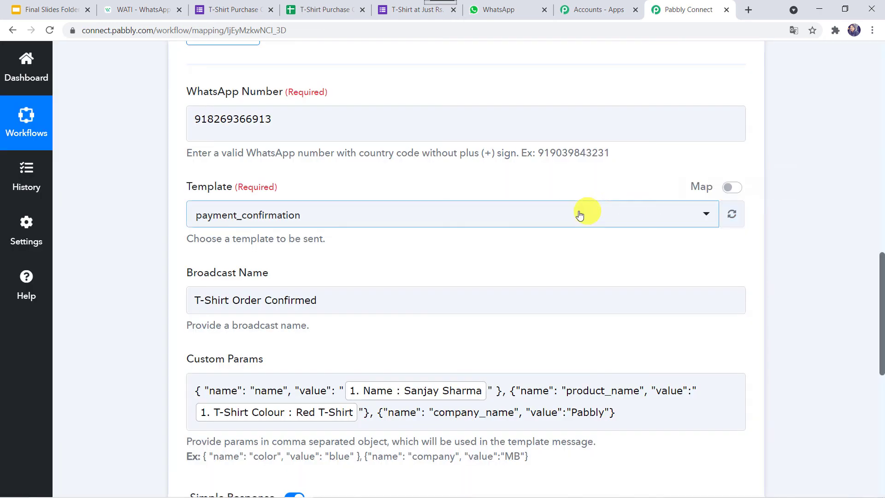
pyautogui.click(573, 219)
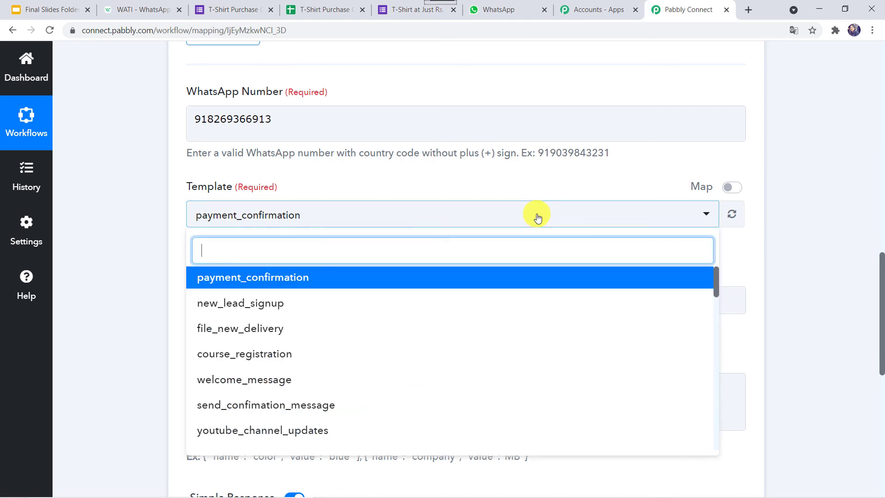
pyautogui.write('NEW')
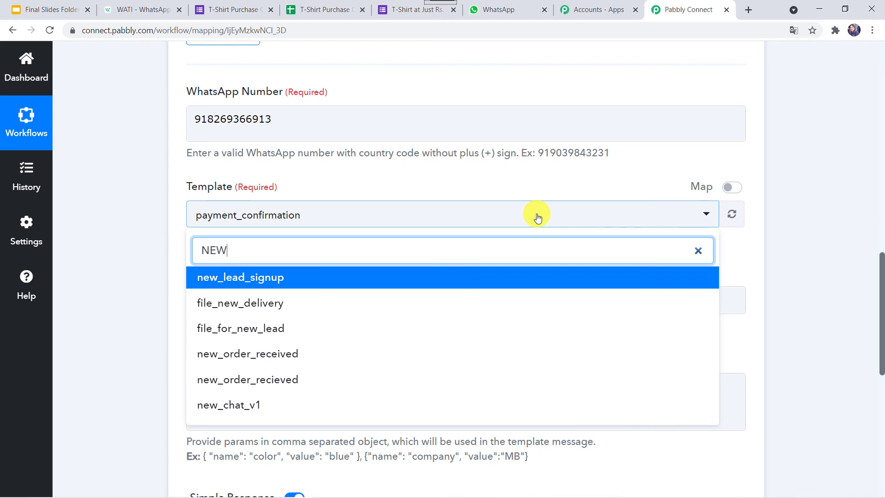
pyautogui.click(322, 353)
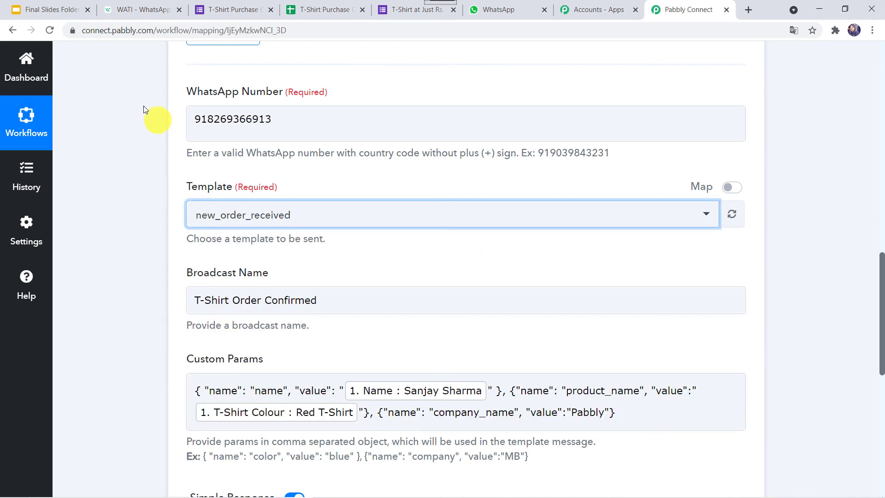
pyautogui.click(138, 9)
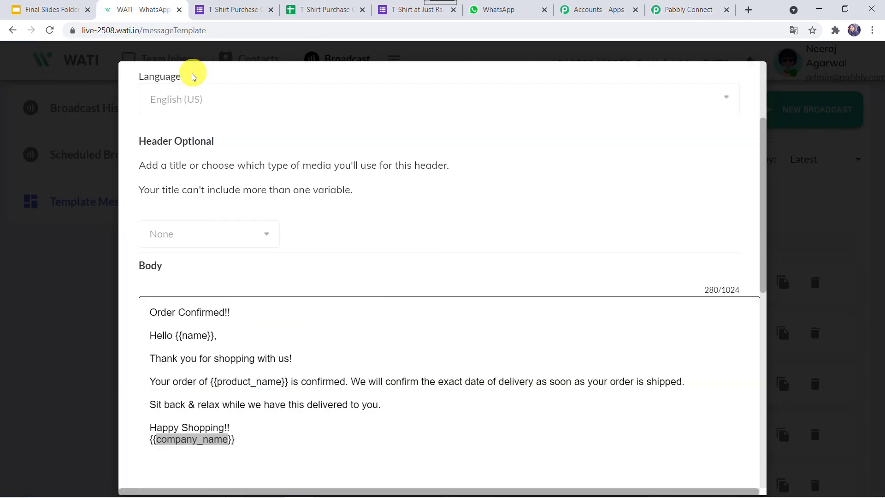
# - Preview WATI's new_order_received template and enlarge its Body box to show every variable
pyautogui.scroll(-10, 492, 306)
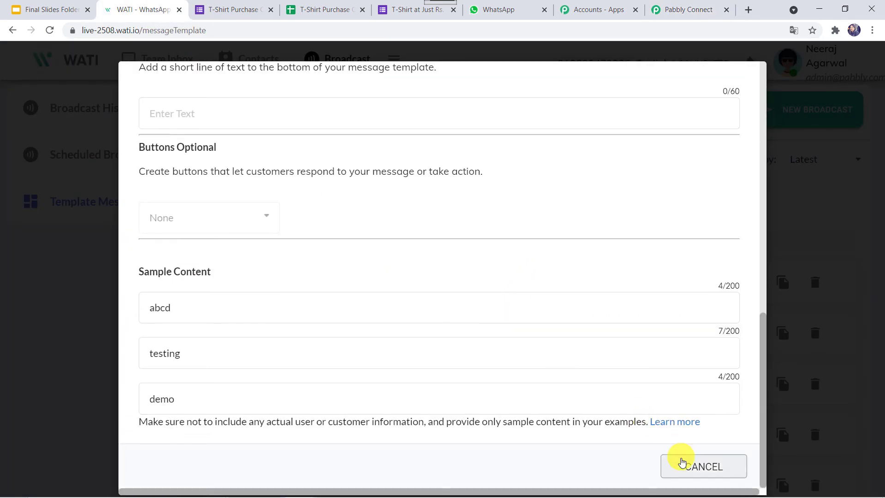
pyautogui.click(680, 461)
pyautogui.scroll(-3, 623, 346)
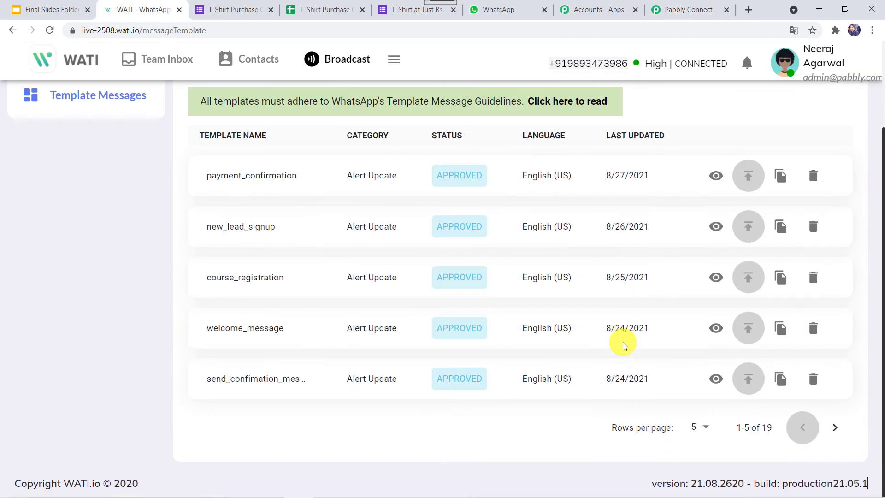
pyautogui.click(835, 433)
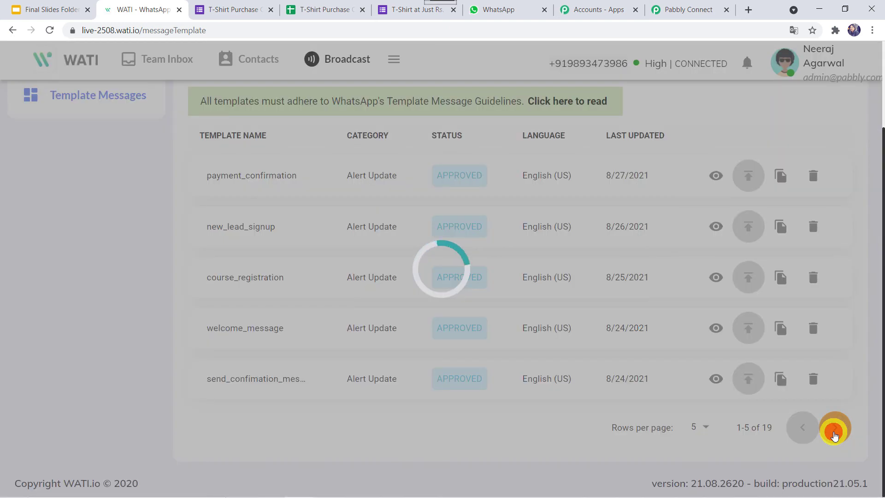
pyautogui.click(835, 433)
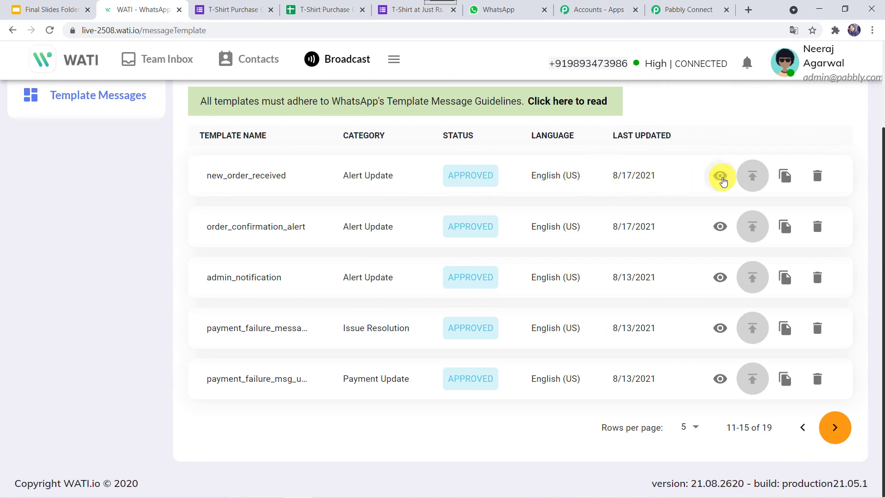
pyautogui.click(720, 175)
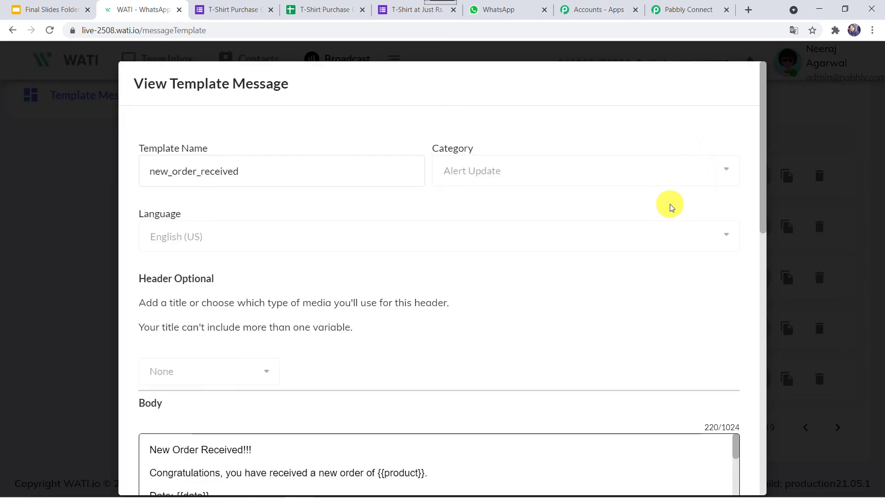
pyautogui.scroll(-4, 670, 203)
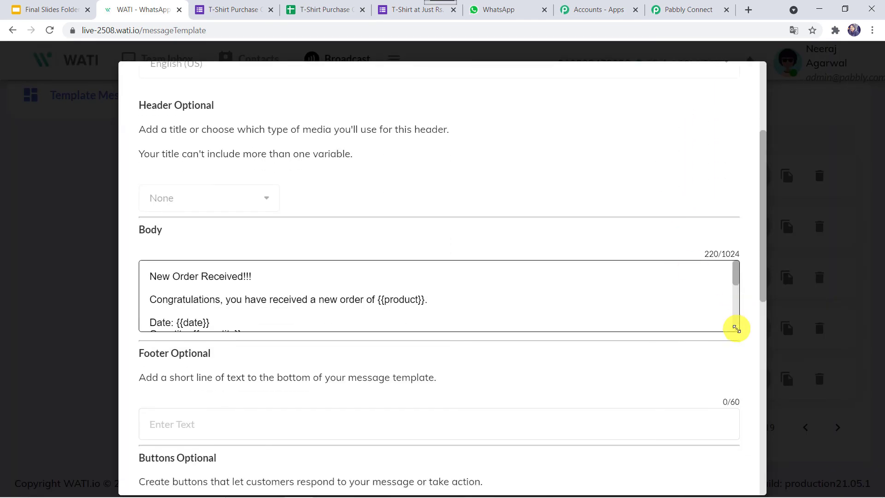
pyautogui.moveTo(736, 330); pyautogui.dragTo(750, 453)
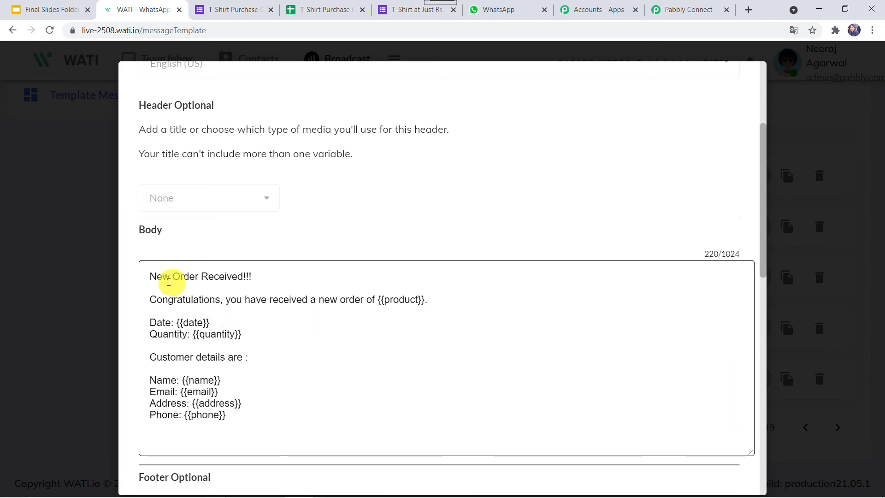
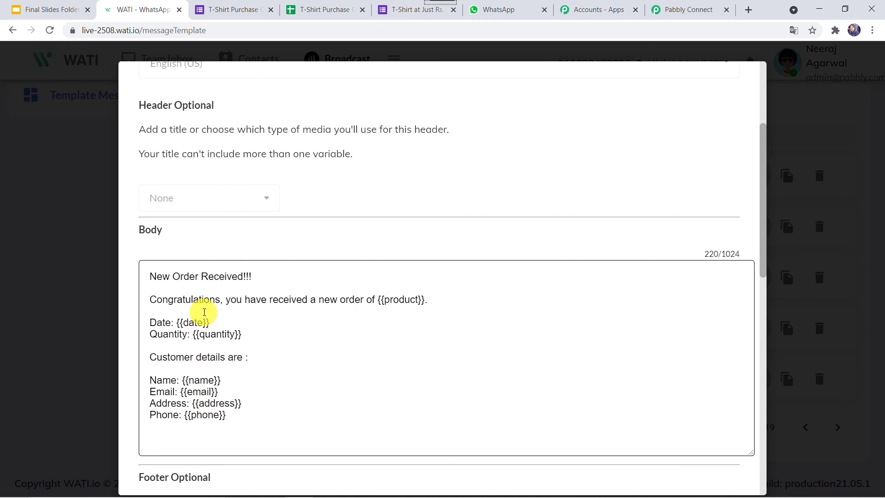
# - Change the WATI step's Broadcast Name to 'T-Shirts Order Received'
pyautogui.click(691, 8)
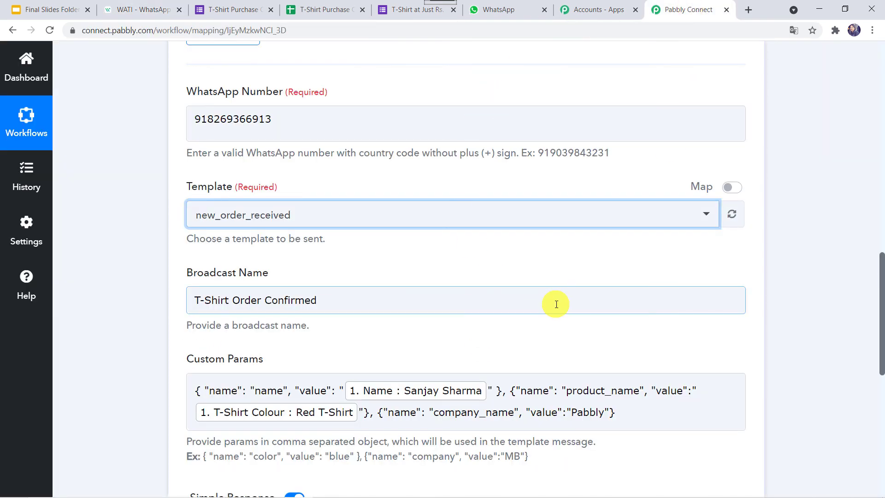
pyautogui.scroll(-1, 557, 302)
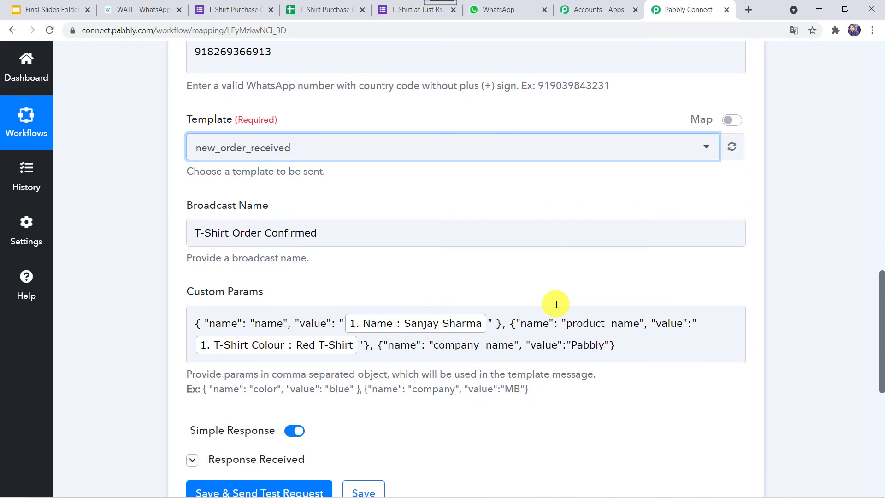
pyautogui.click(364, 237)
pyautogui.press('BackSpace')
pyautogui.press('BackSpace')
pyautogui.press('BackSpace')
pyautogui.press('BackSpace')
pyautogui.press('BackSpace')
pyautogui.press('BackSpace')
pyautogui.press('BackSpace')
pyautogui.press('BackSpace')
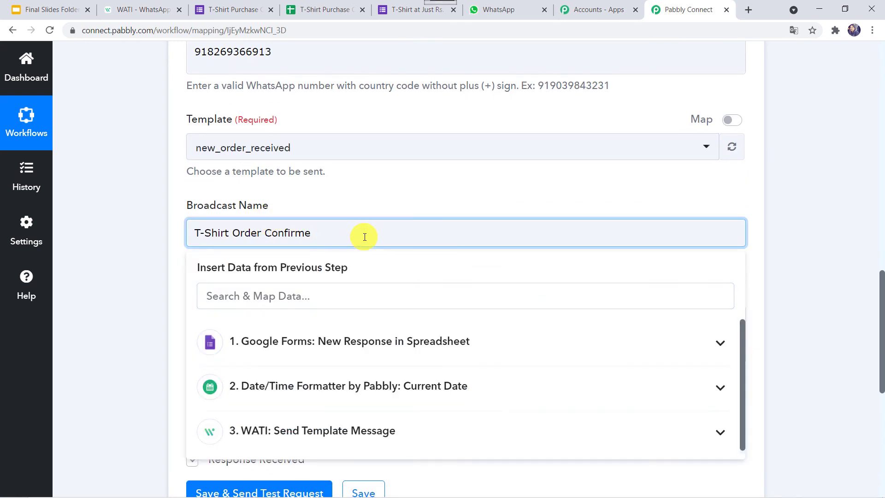
pyautogui.press('BackSpace')
pyautogui.press('BackSpace')
pyautogui.press('BackSpace')
pyautogui.press('BackSpace')
pyautogui.press('BackSpace')
pyautogui.press('BackSpace')
pyautogui.press('BackSpace')
pyautogui.press('BackSpace')
pyautogui.press('BackSpace')
pyautogui.press('BackSpace')
pyautogui.press('BackSpace')
pyautogui.press('BackSpace')
pyautogui.press('BackSpace')
pyautogui.press('BackSpace')
pyautogui.press('BackSpace')
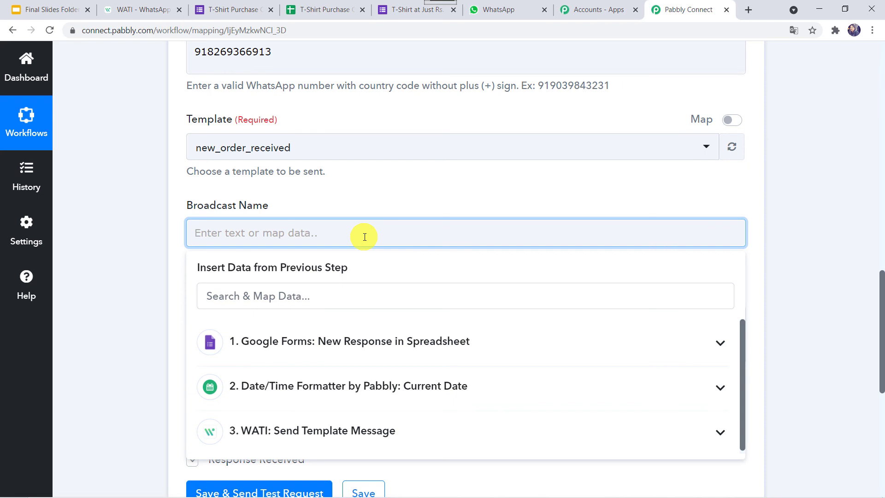
pyautogui.write('T-Shirts Order Received')
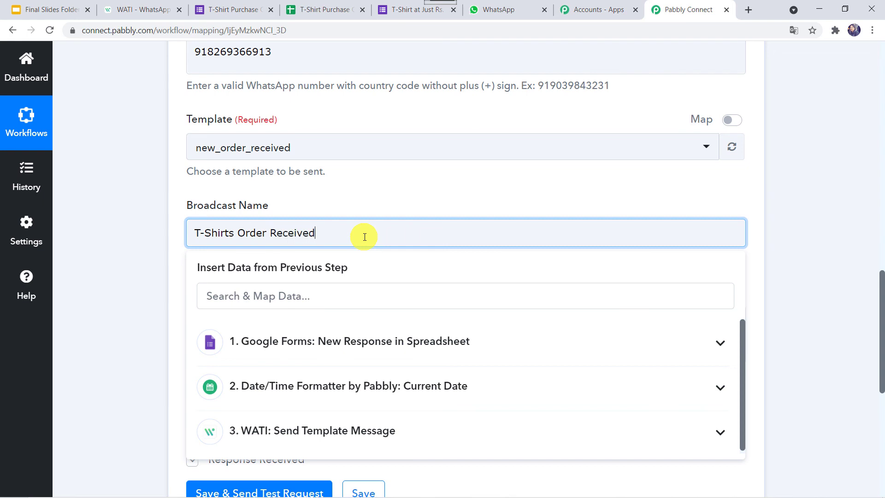
# - Delete all the old text from the Custom Params field
pyautogui.click(135, 292)
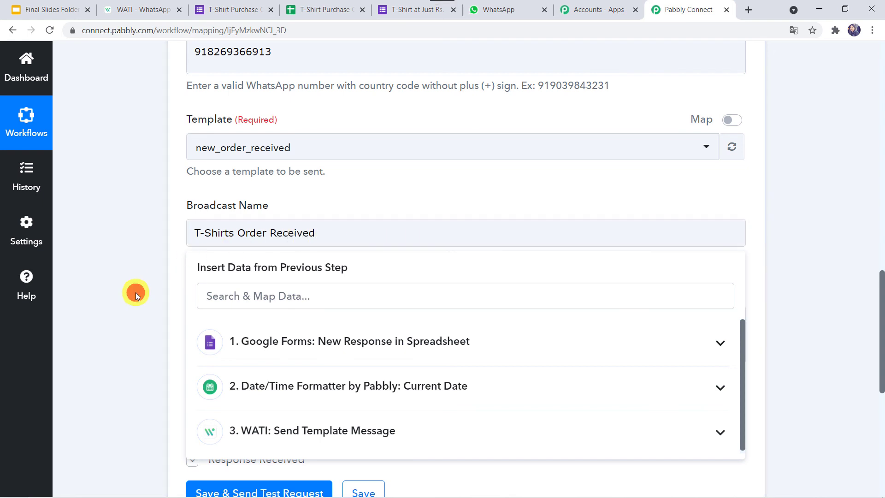
pyautogui.click(634, 349)
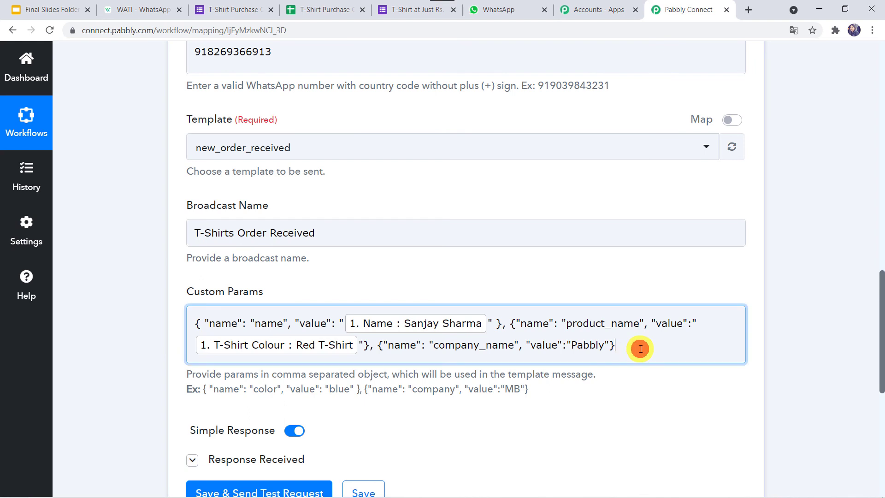
pyautogui.hotkey('shift', 'Up')
pyautogui.hotkey('shift', 'Up')
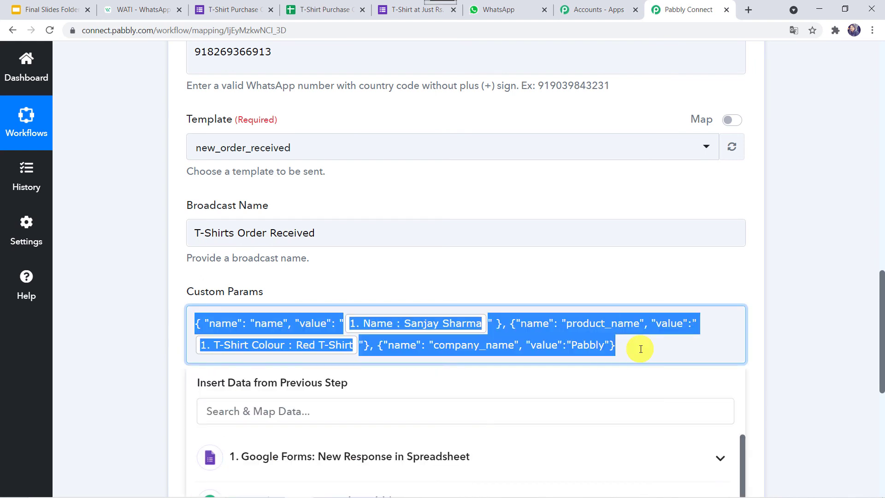
pyautogui.press('BackSpace')
# - Copy the example JSON under Custom Params and paste it into the field twice
pyautogui.click(128, 402)
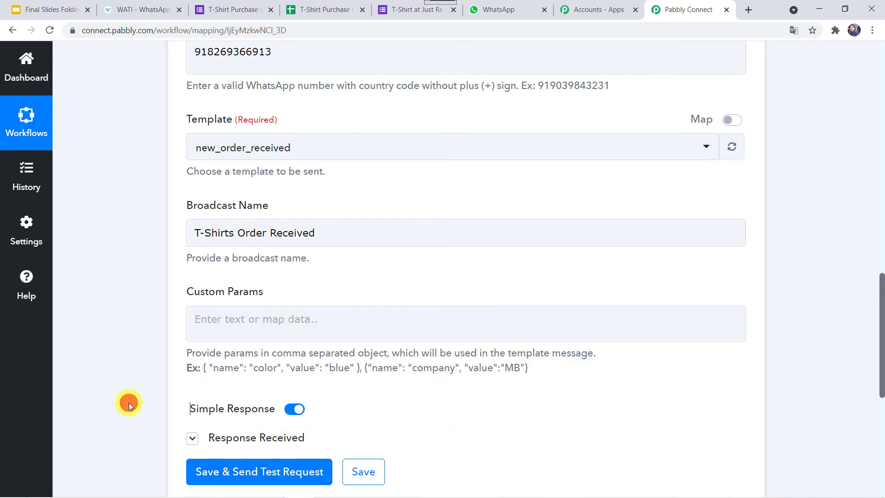
pyautogui.moveTo(204, 370); pyautogui.dragTo(556, 386)
pyautogui.hotkey('ctrl', 'c')
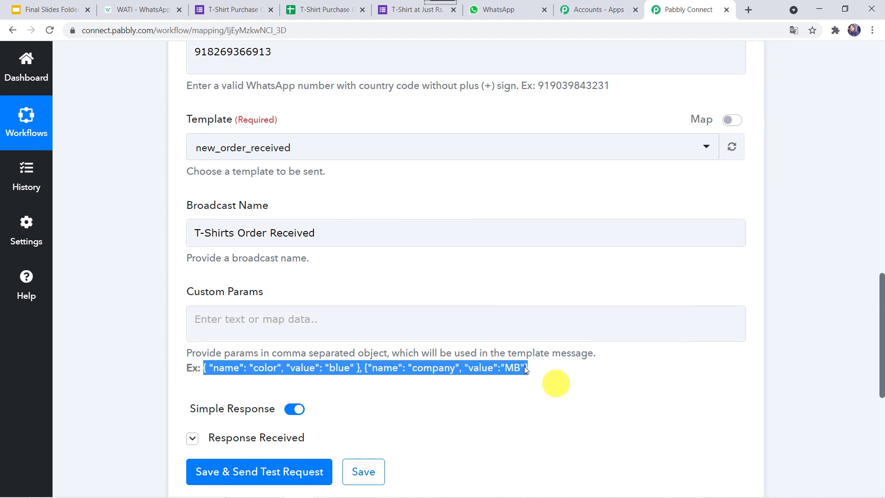
pyautogui.click(386, 323)
pyautogui.hotkey('ctrl', 'v')
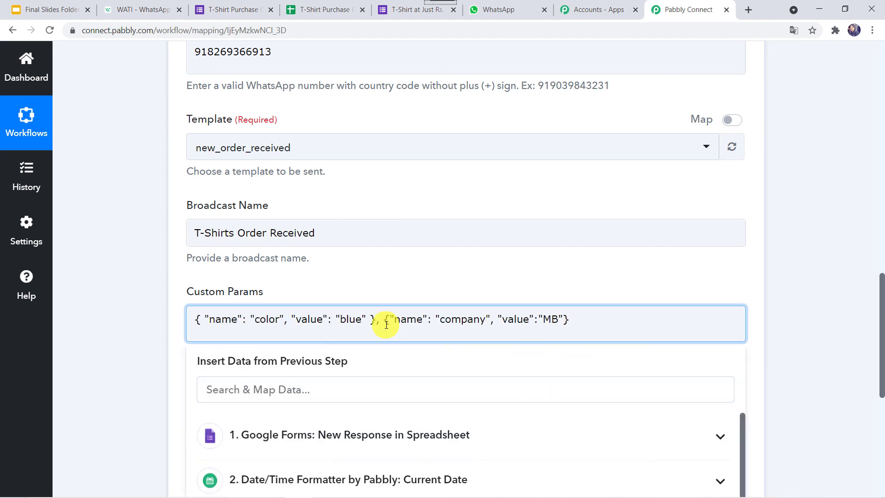
pyautogui.hotkey('ctrl', 'v')
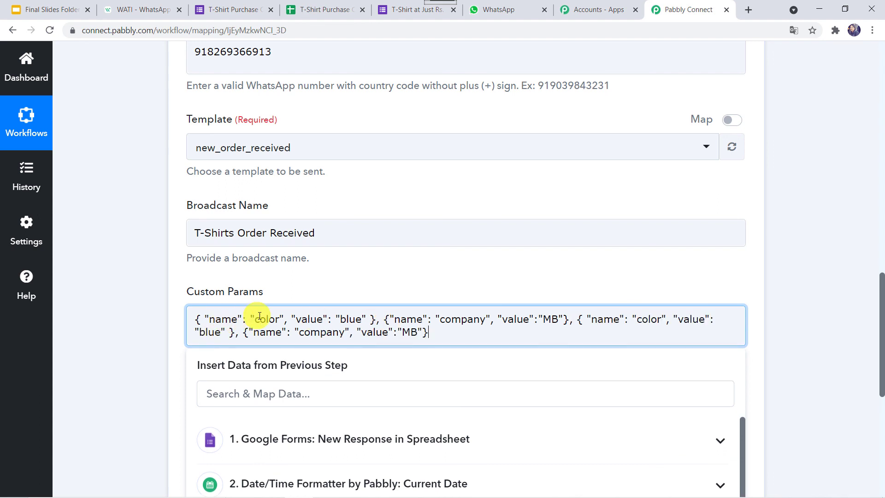
# - Rename the first param 'color' to 'product' and map it to the form's T-Shirt Colour answer
pyautogui.click(140, 16)
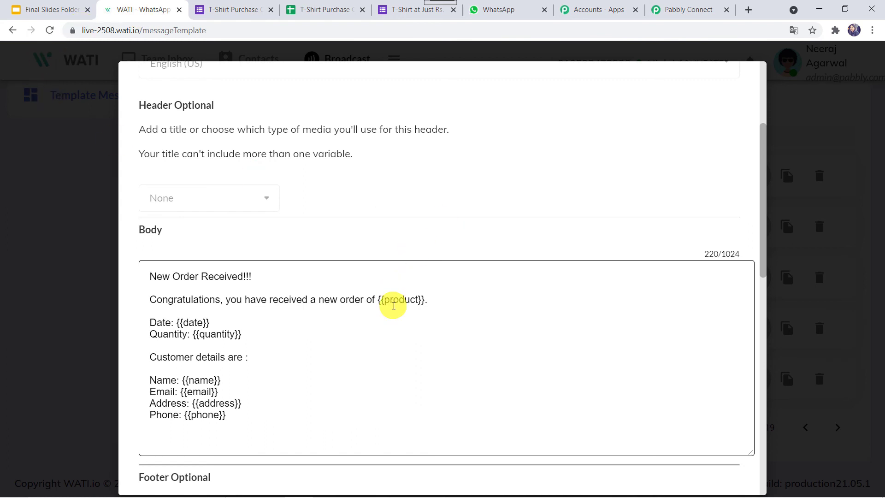
pyautogui.doubleClick(395, 300)
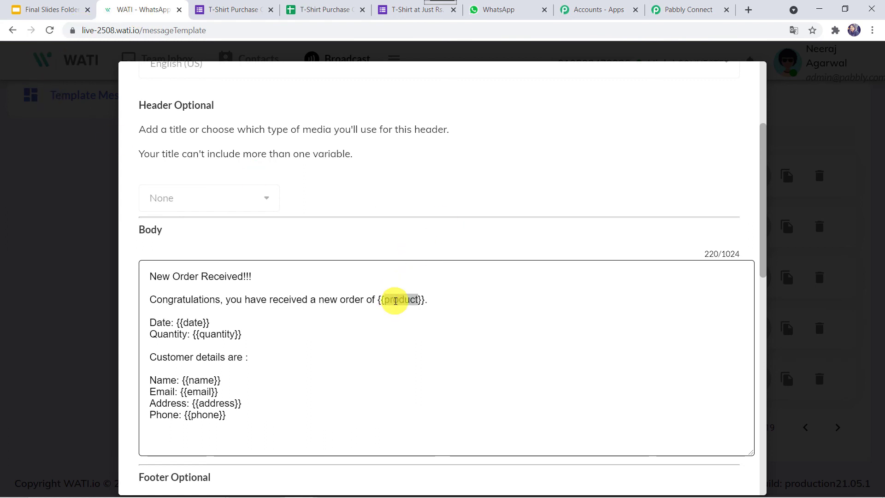
pyautogui.click(687, 11)
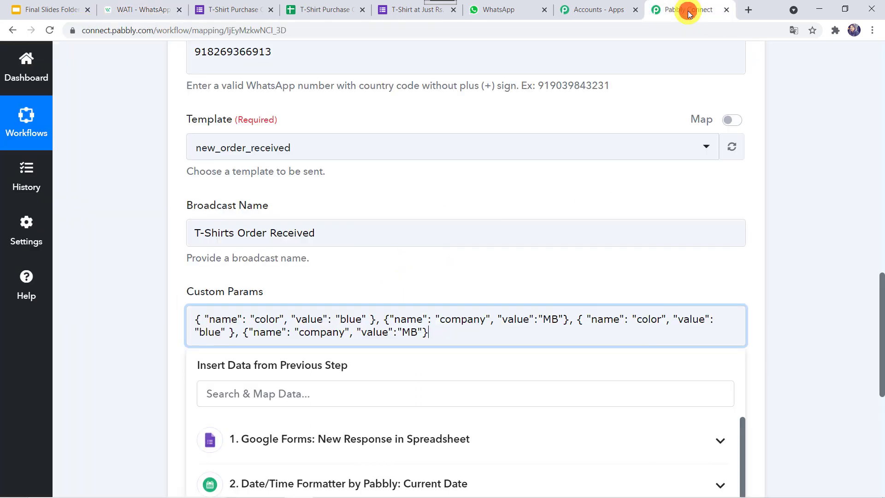
pyautogui.doubleClick(268, 318)
pyautogui.hotkey('ctrl', 'v')
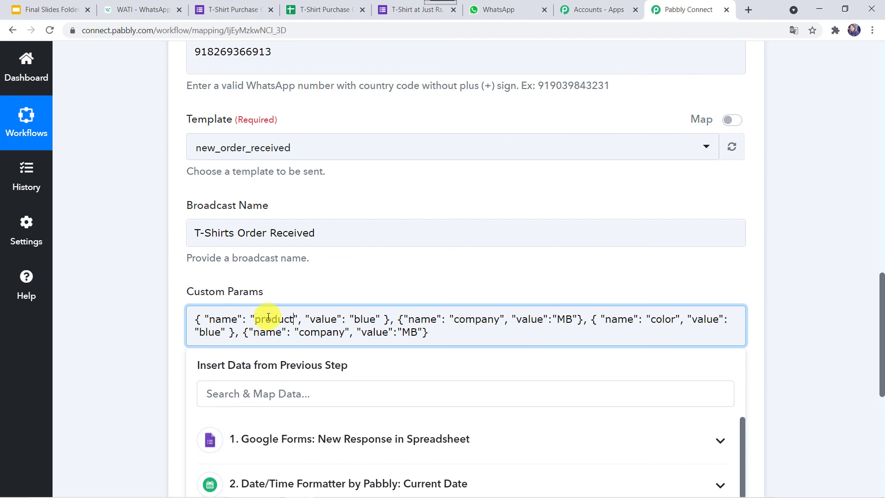
pyautogui.press('BackSpace')
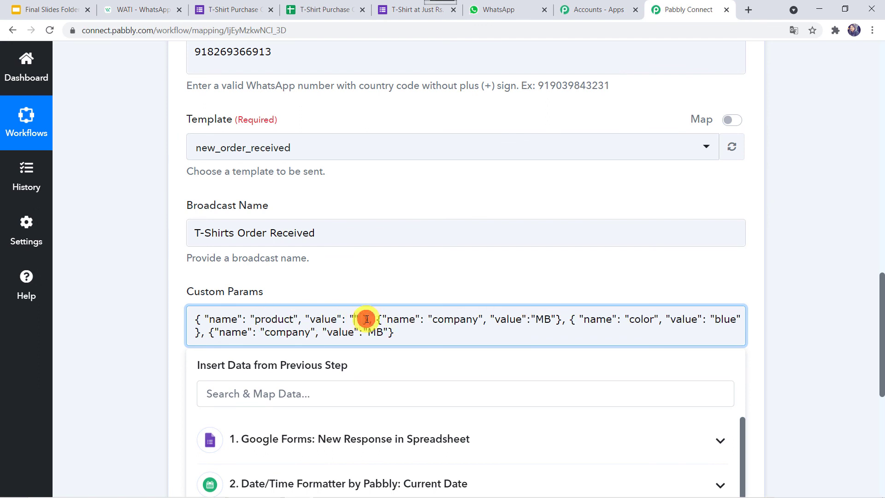
pyautogui.scroll(-3, 368, 357)
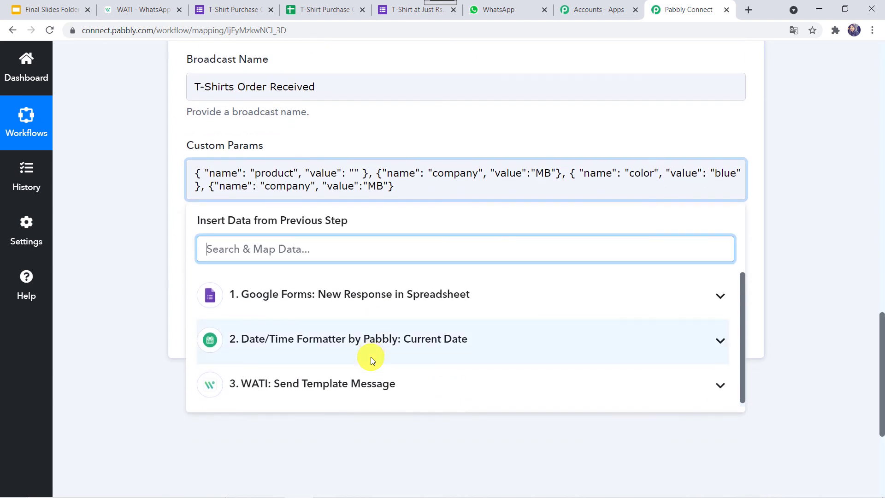
pyautogui.click(379, 295)
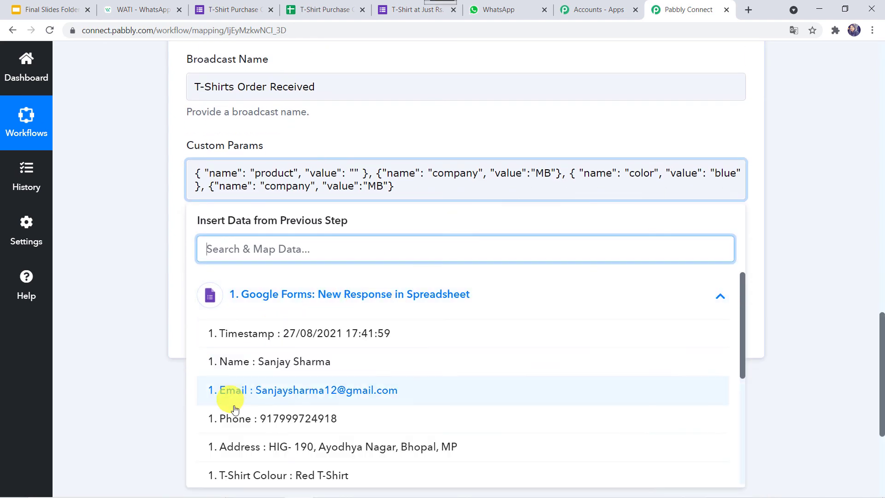
pyautogui.scroll(-2, 351, 412)
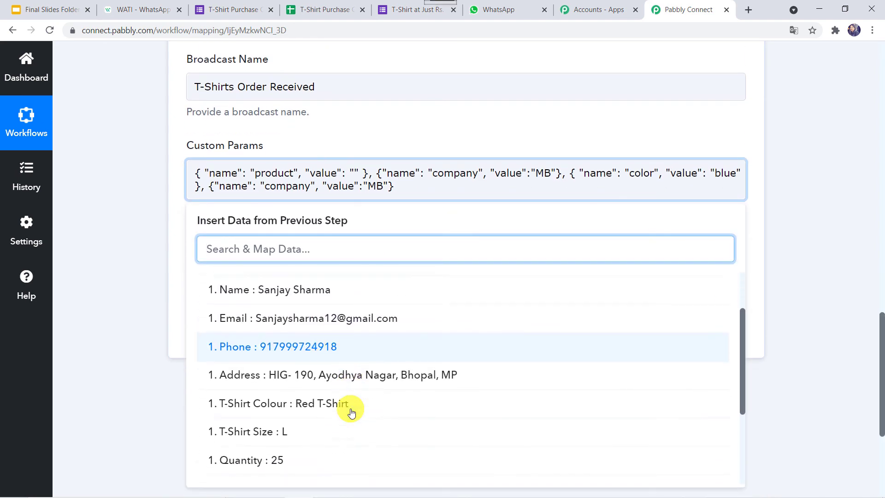
pyautogui.click(328, 399)
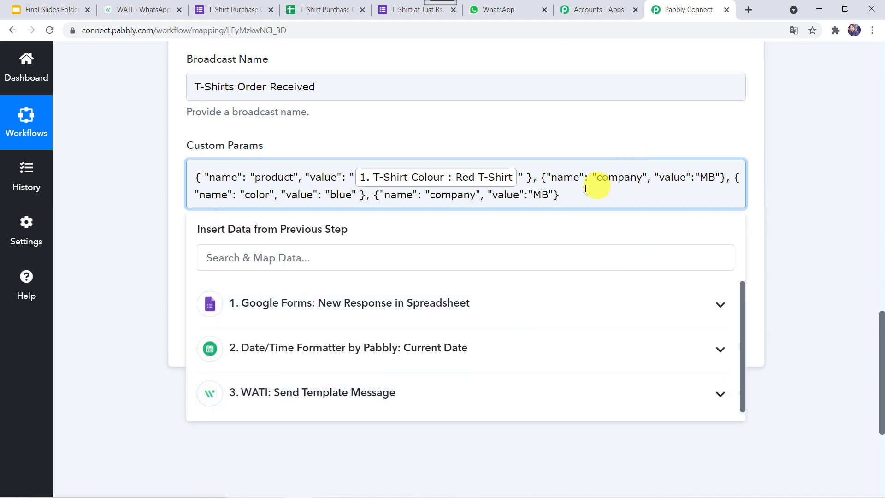
# - Rename the 'company' param to 'date' and map it to the formatted current date
pyautogui.click(148, 9)
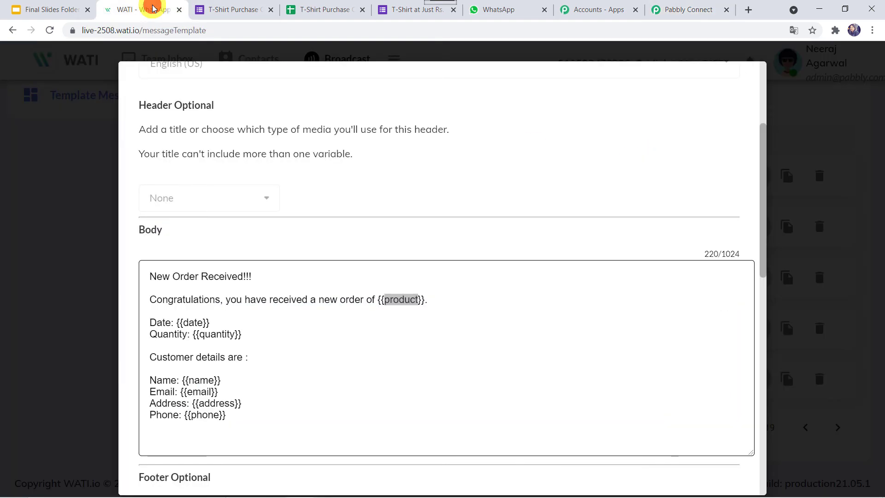
pyautogui.doubleClick(190, 321)
pyautogui.hotkey('ctrl', 'c')
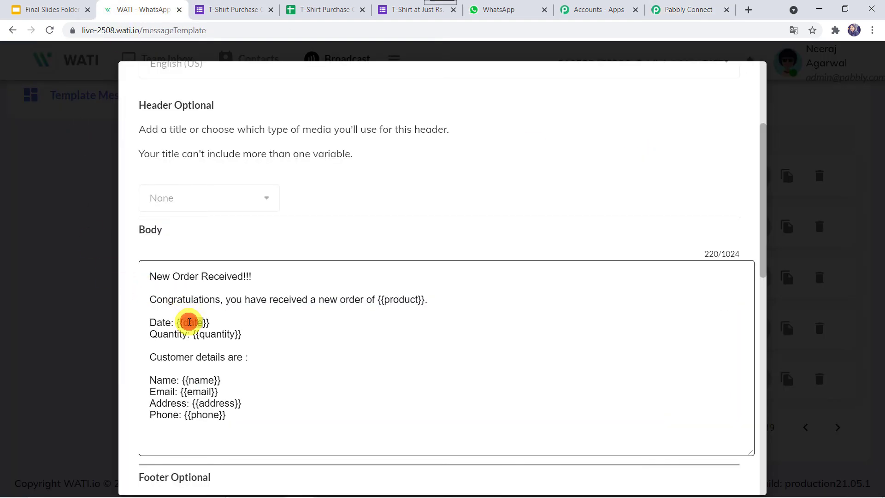
pyautogui.click(672, 10)
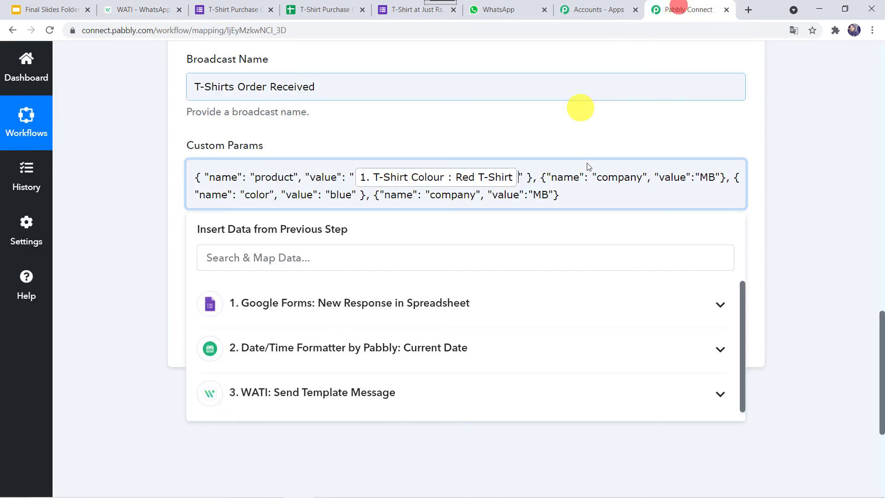
pyautogui.doubleClick(630, 179)
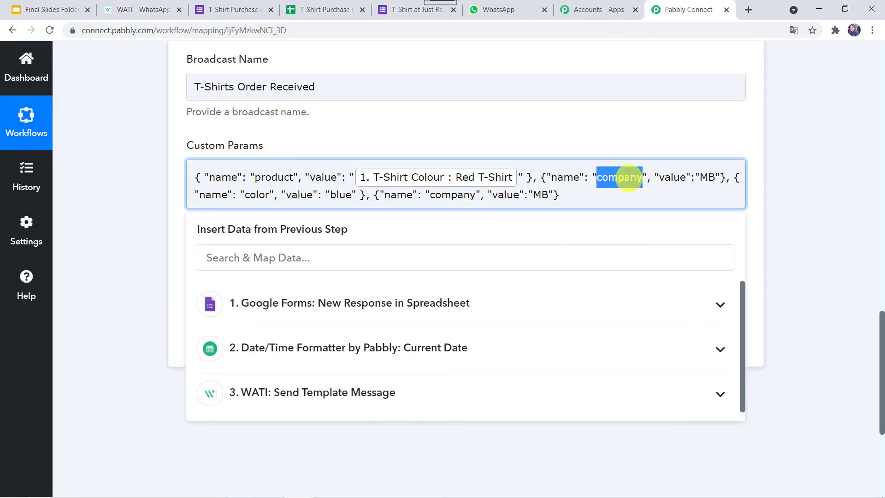
pyautogui.hotkey('ctrl', 'v')
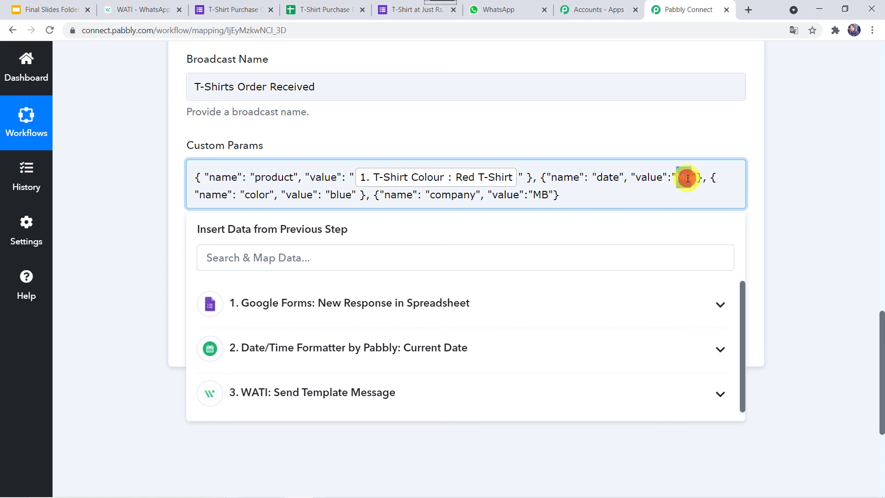
pyautogui.press('BackSpace')
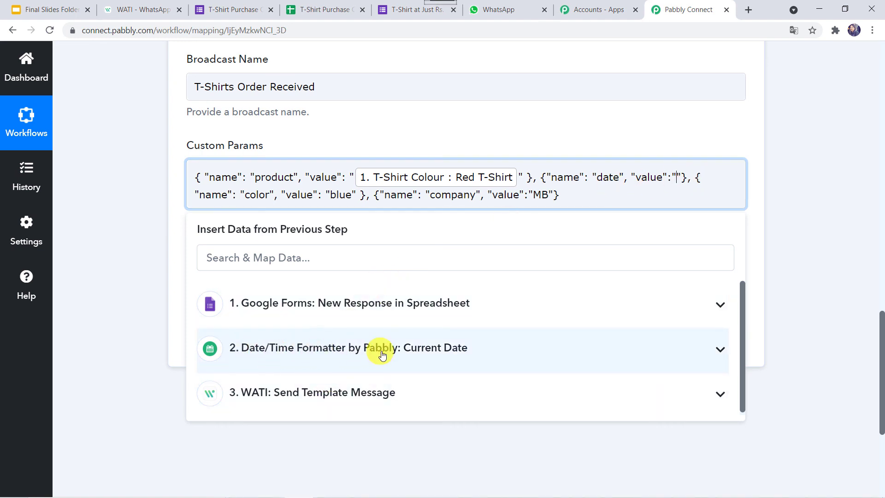
pyautogui.click(432, 355)
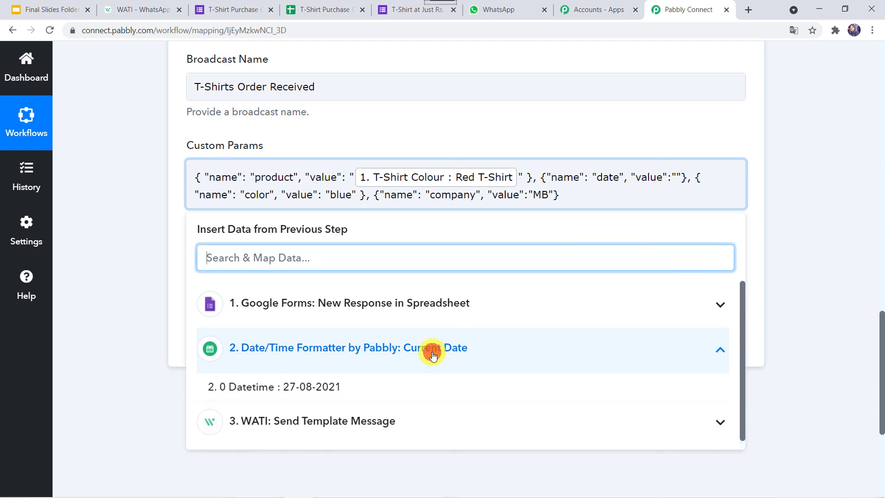
pyautogui.click(312, 388)
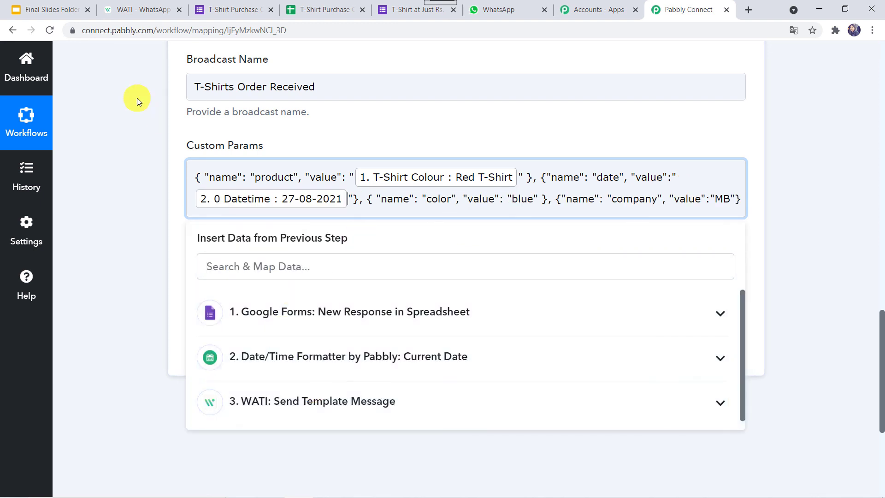
# - Rename the next 'color' param to 'quantity' and map it to the form's Quantity answer
pyautogui.click(148, 6)
pyautogui.click(229, 334)
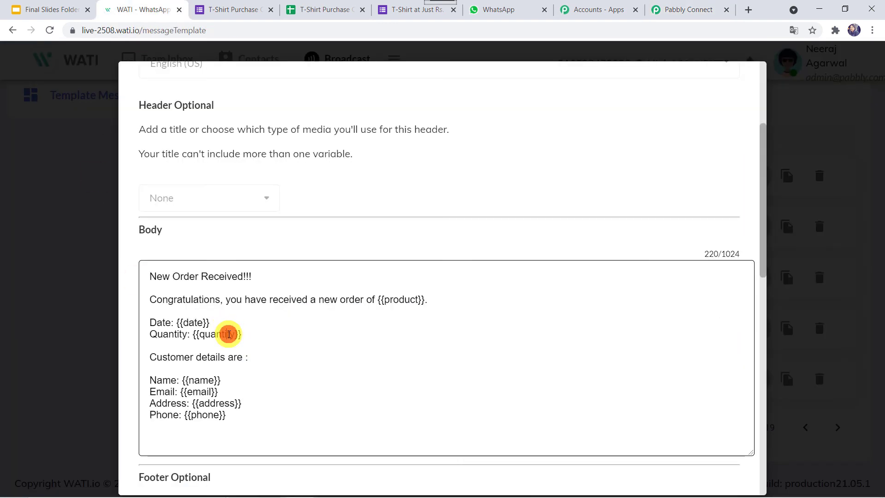
pyautogui.click(687, 9)
pyautogui.click(441, 203)
pyautogui.doubleClick(438, 199)
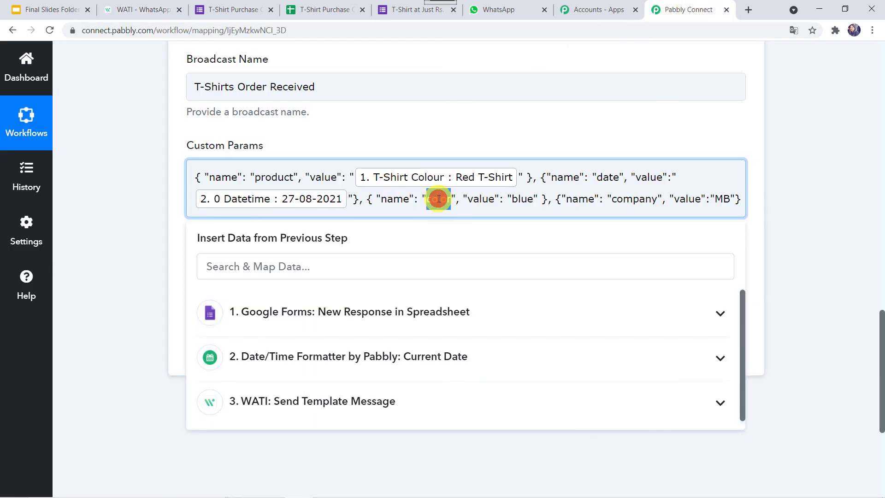
pyautogui.write('quantity')
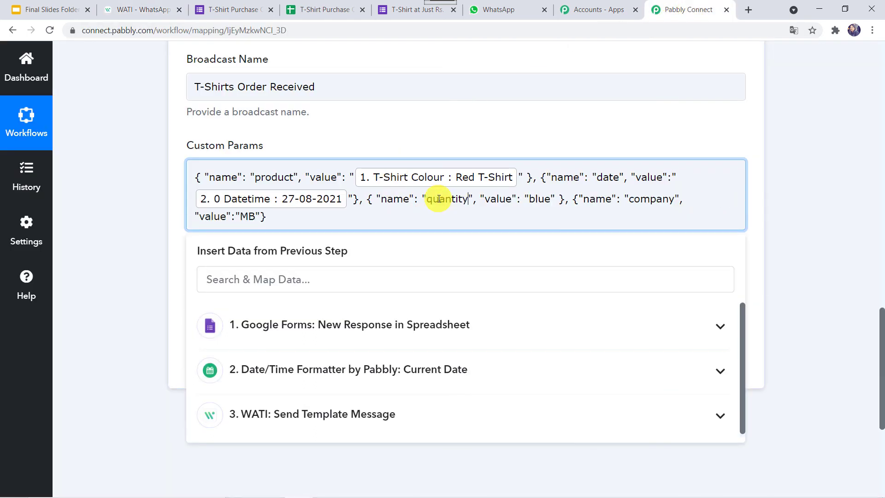
pyautogui.doubleClick(540, 200)
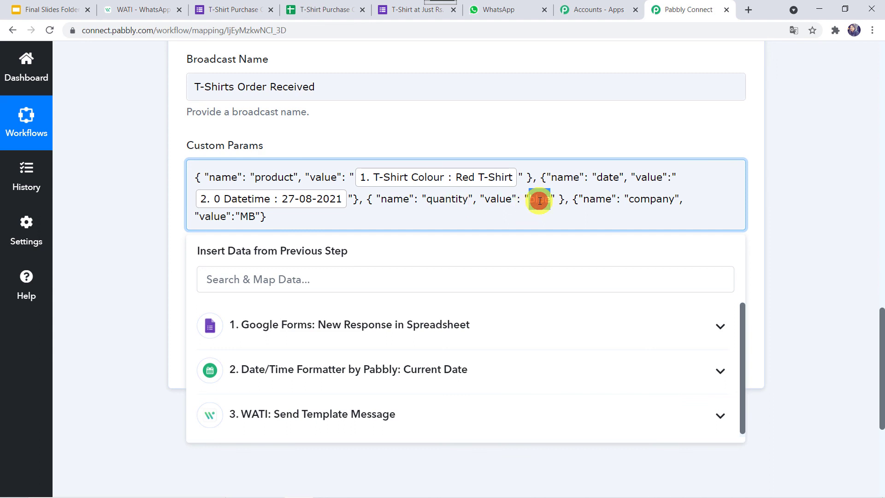
pyautogui.press('BackSpace')
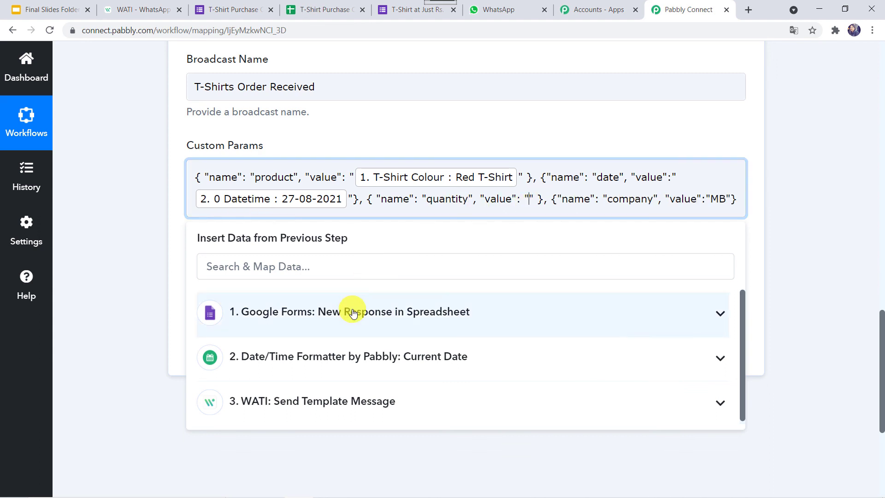
pyautogui.click(353, 312)
pyautogui.scroll(-3, 316, 326)
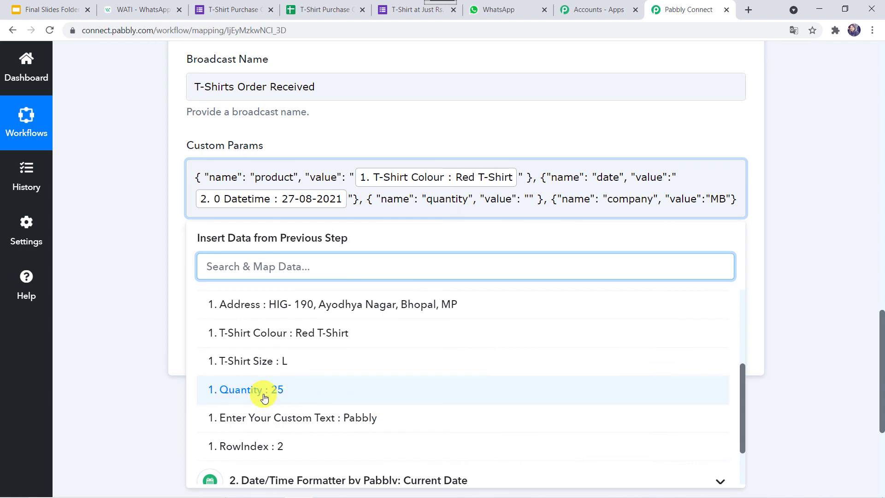
pyautogui.click(278, 390)
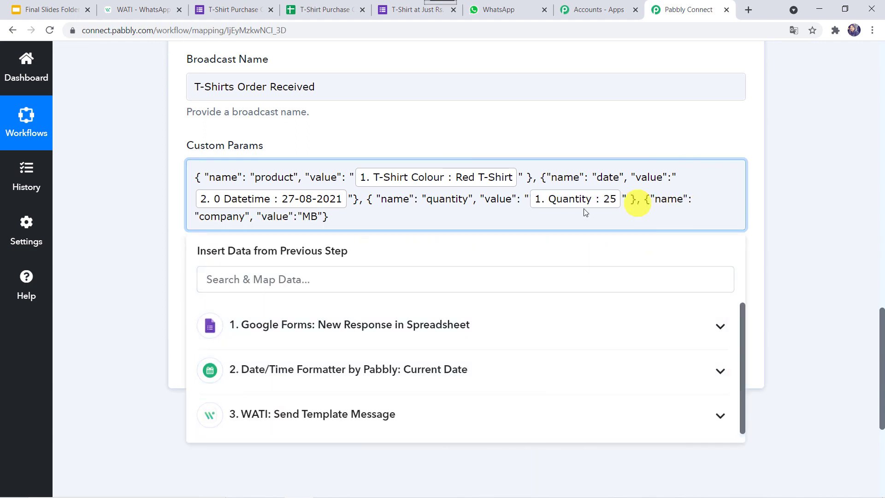
# - Rename the next 'company' param to 'name' and map it to the form's Name answer
pyautogui.click(172, 9)
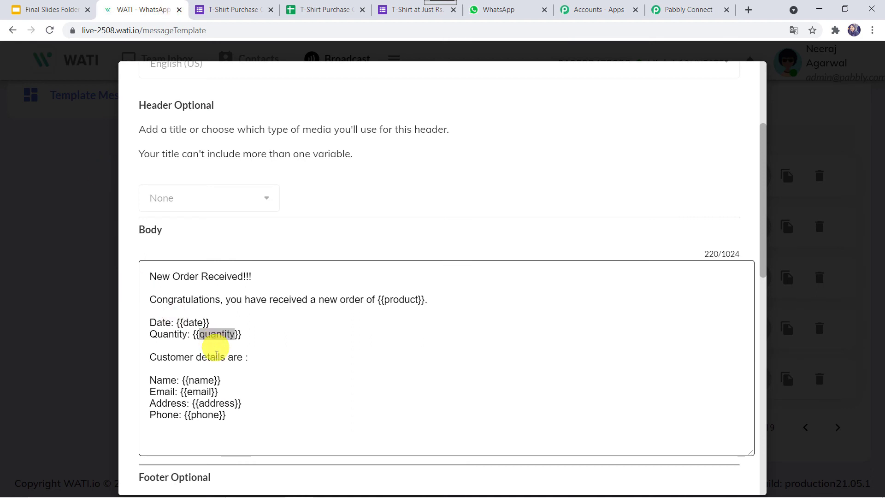
pyautogui.click(196, 382)
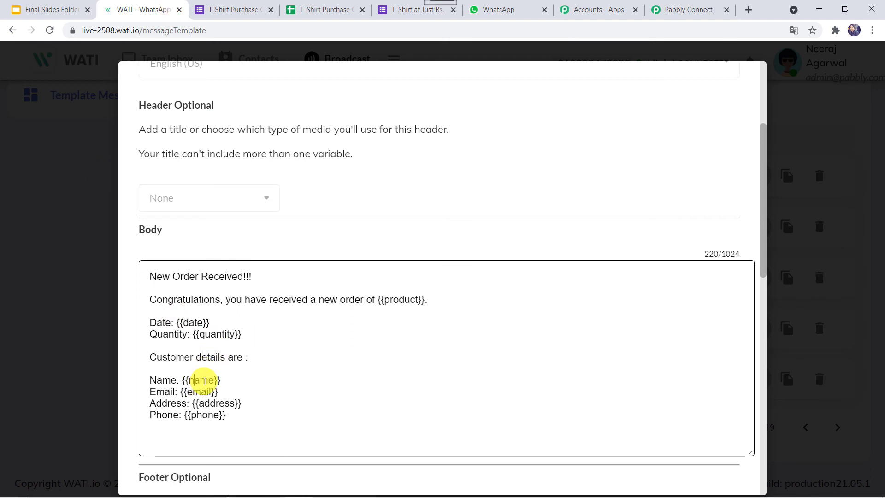
pyautogui.doubleClick(205, 381)
pyautogui.hotkey('ctrl', 'c')
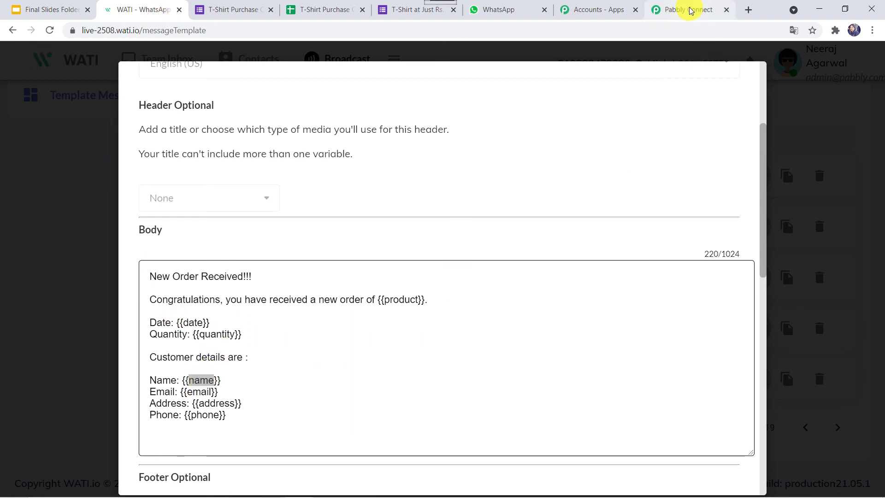
pyautogui.click(691, 9)
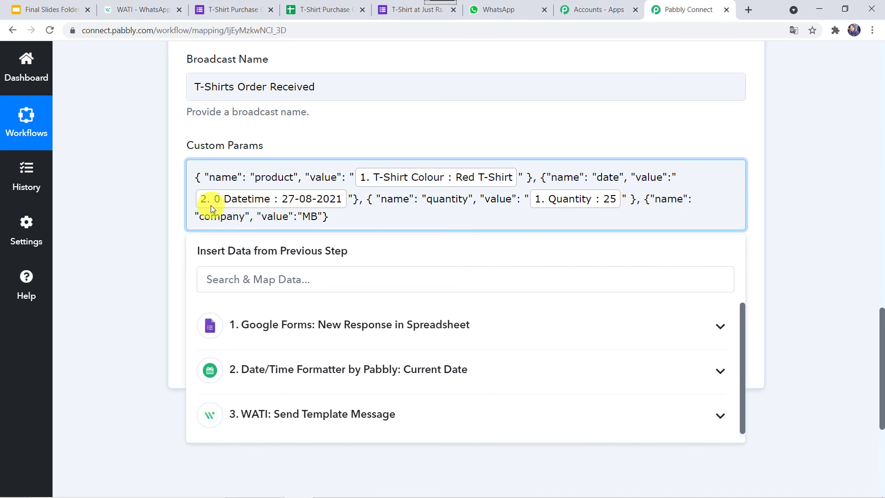
pyautogui.doubleClick(215, 218)
pyautogui.hotkey('ctrl', 'v')
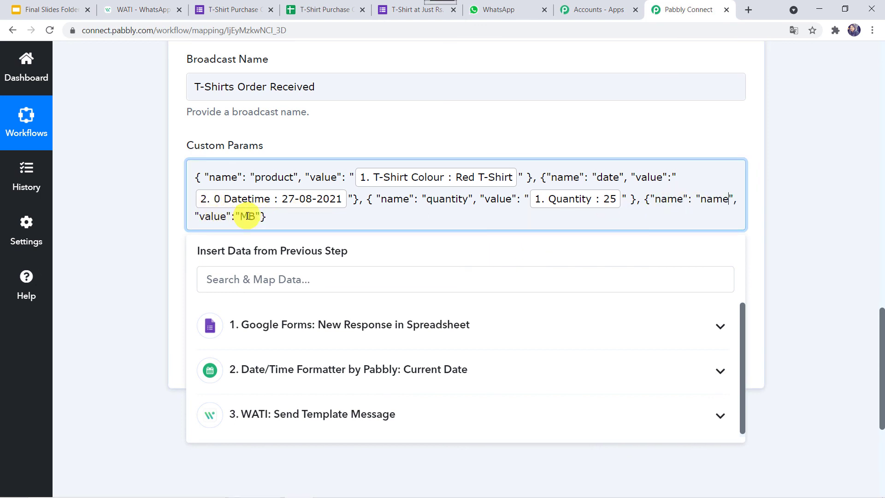
pyautogui.click(304, 330)
pyautogui.click(277, 397)
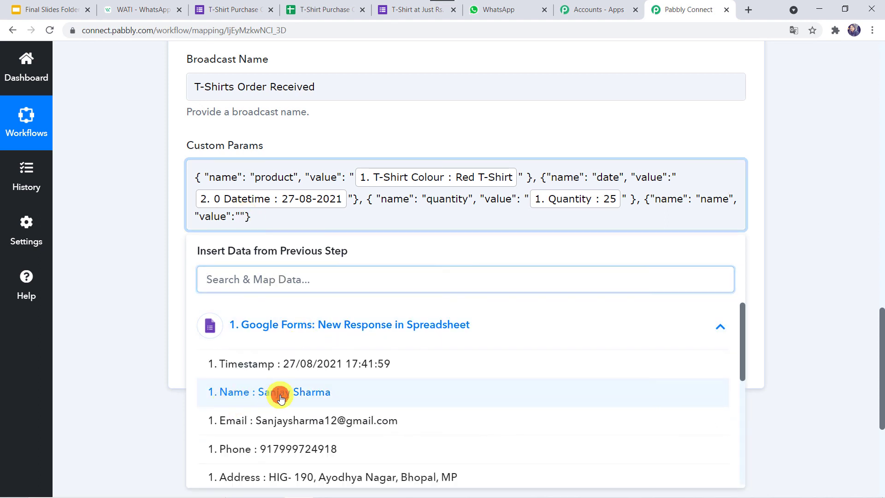
# - Append another copy of the example params to the end of Custom Params
pyautogui.click(409, 225)
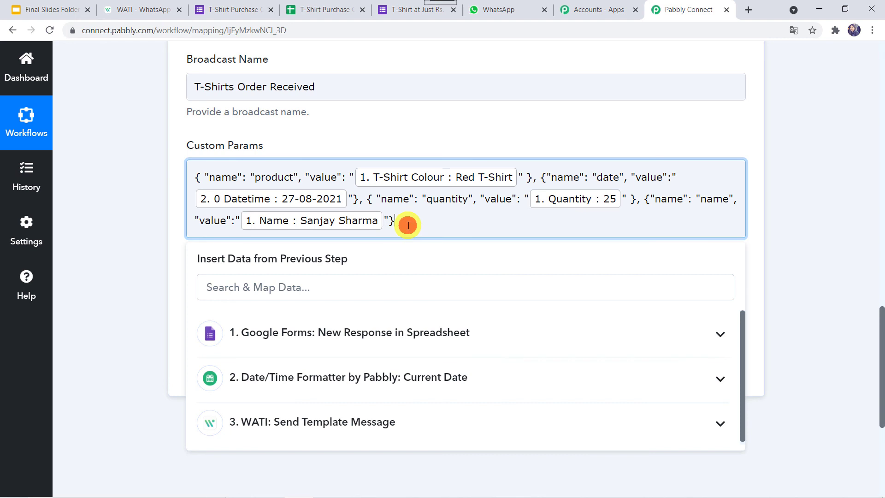
pyautogui.click(139, 333)
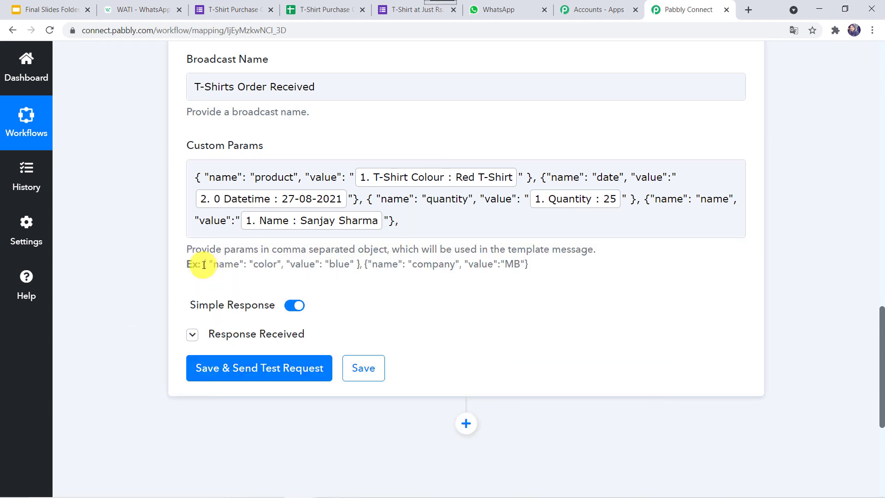
pyautogui.moveTo(203, 265); pyautogui.dragTo(547, 276)
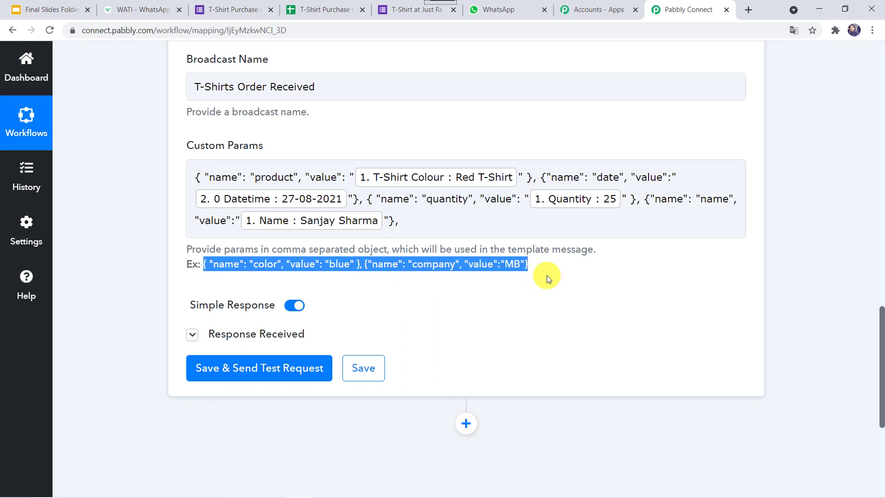
pyautogui.hotkey('ctrl', 'c')
pyautogui.click(415, 222)
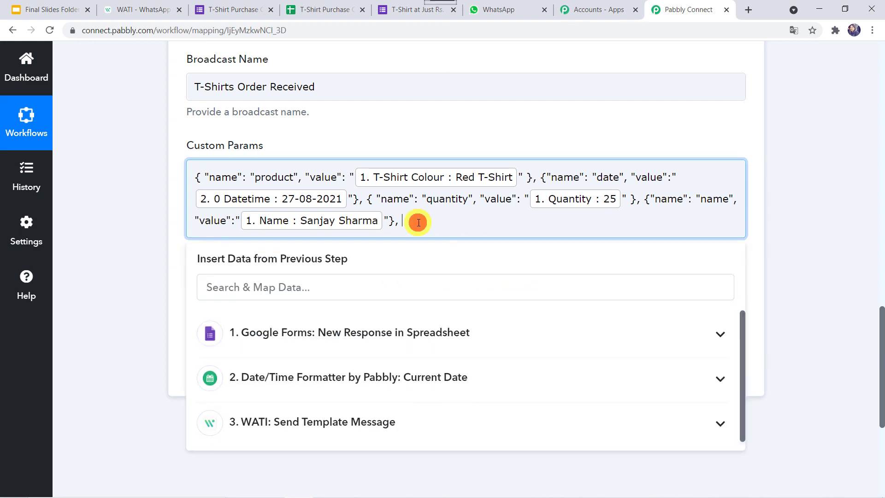
pyautogui.hotkey('ctrl', 'v')
# - Rename the appended 'color' param to 'email' and map it to the form's Email answer
pyautogui.click(152, 6)
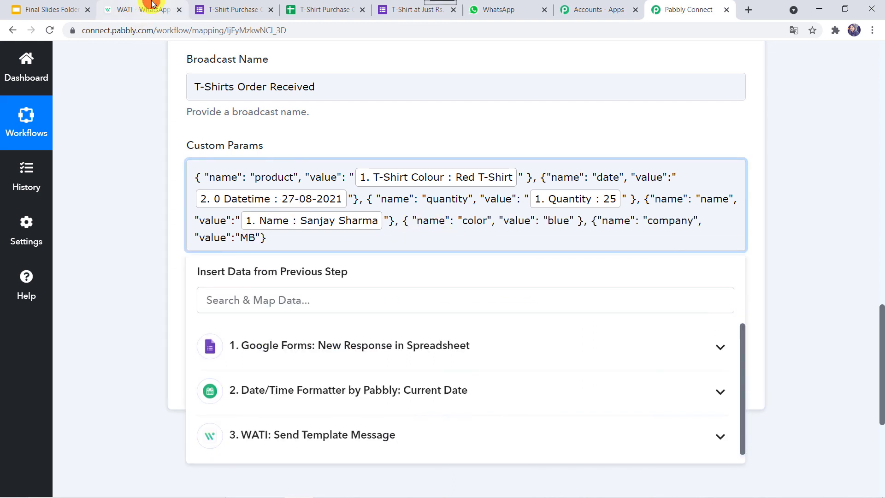
pyautogui.doubleClick(201, 391)
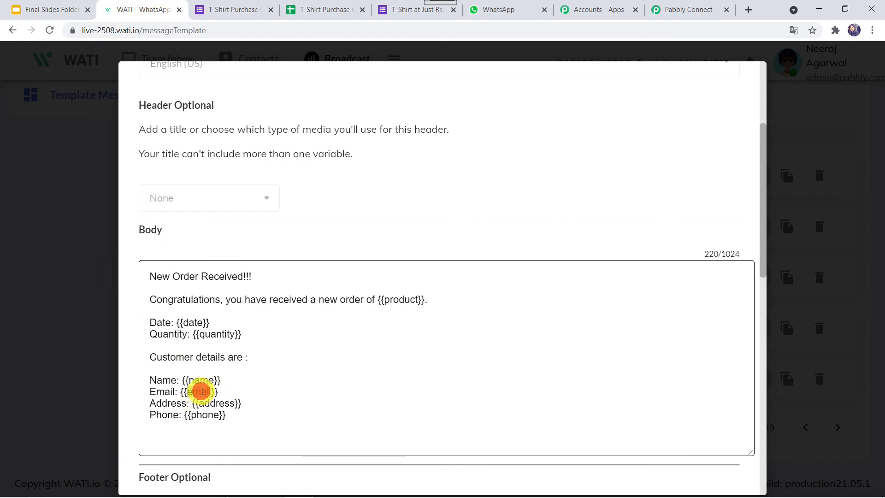
pyautogui.click(680, 9)
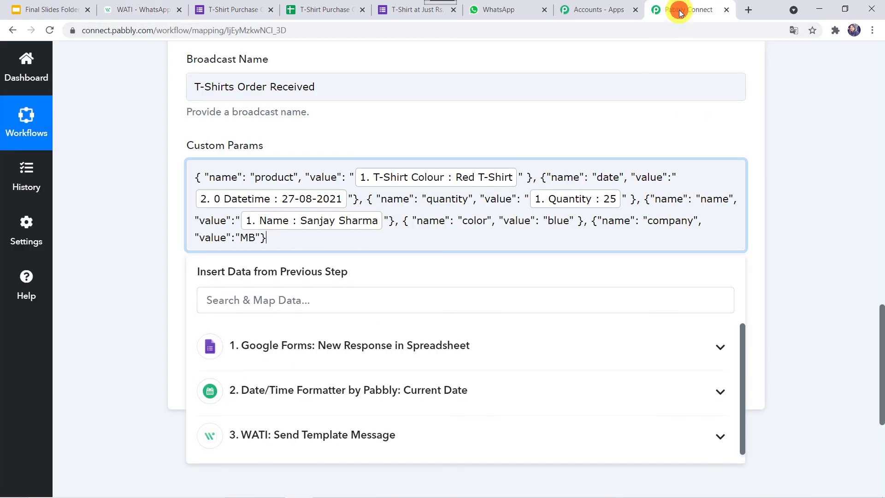
pyautogui.doubleClick(475, 220)
pyautogui.hotkey('ctrl', 'v')
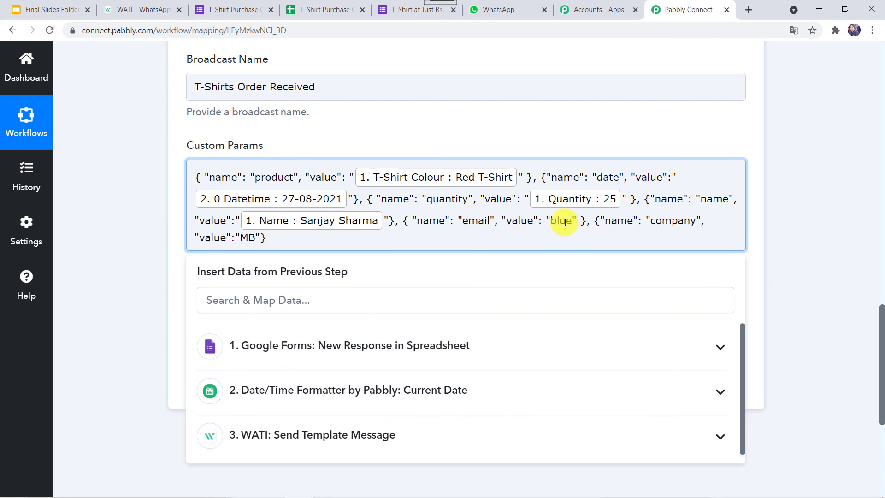
pyautogui.doubleClick(565, 222)
pyautogui.press('BackSpace')
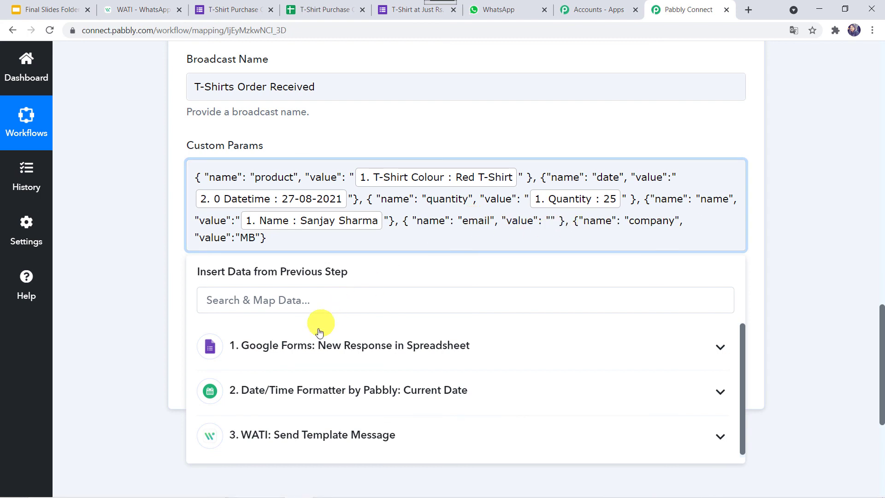
pyautogui.click(317, 346)
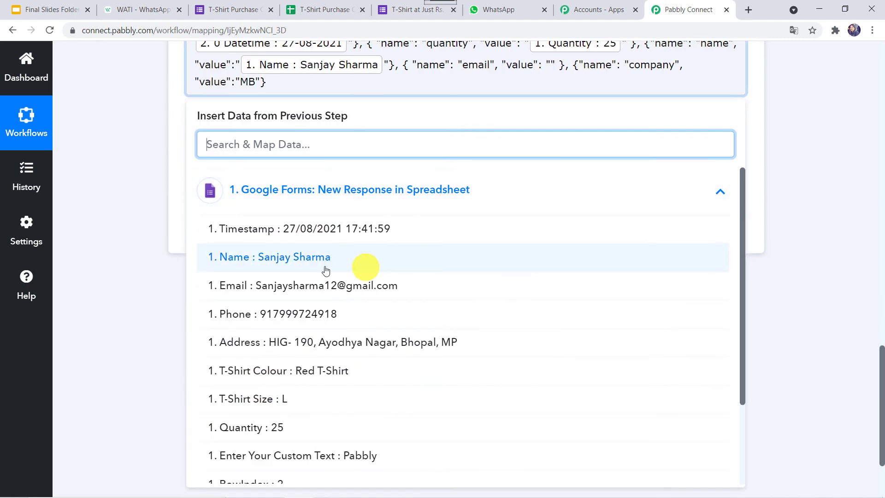
pyautogui.click(317, 293)
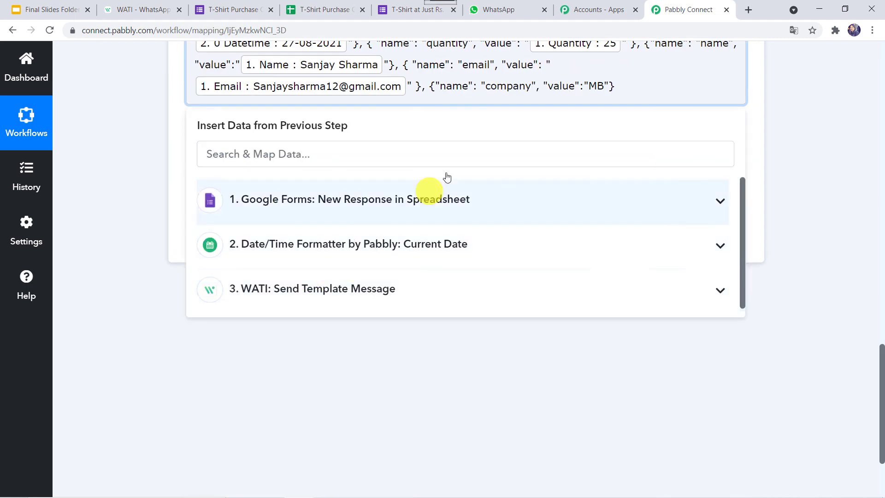
# - Rename the 'company' param to 'address' and map it to the form's Address answer
pyautogui.click(150, 13)
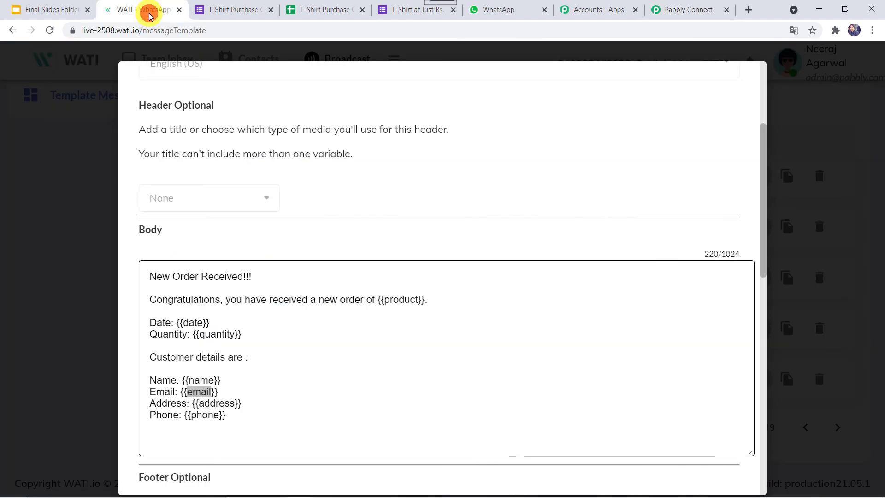
pyautogui.doubleClick(220, 407)
pyautogui.hotkey('ctrl', 'c')
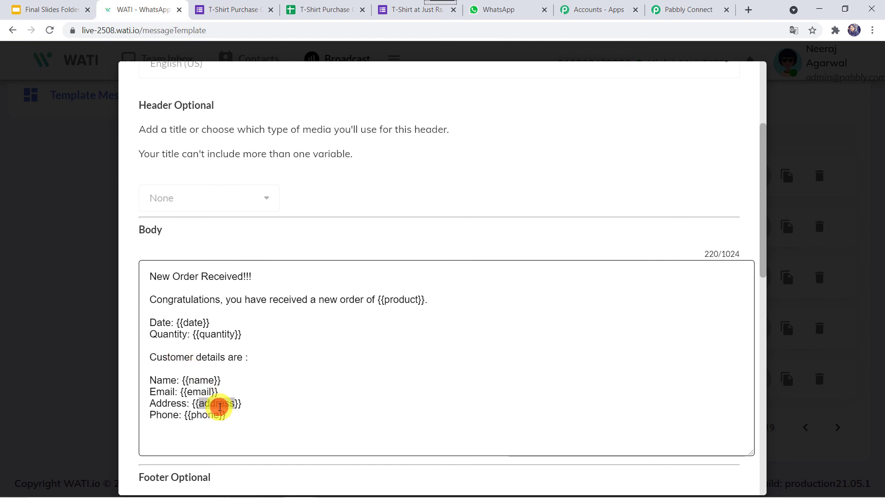
pyautogui.click(686, 9)
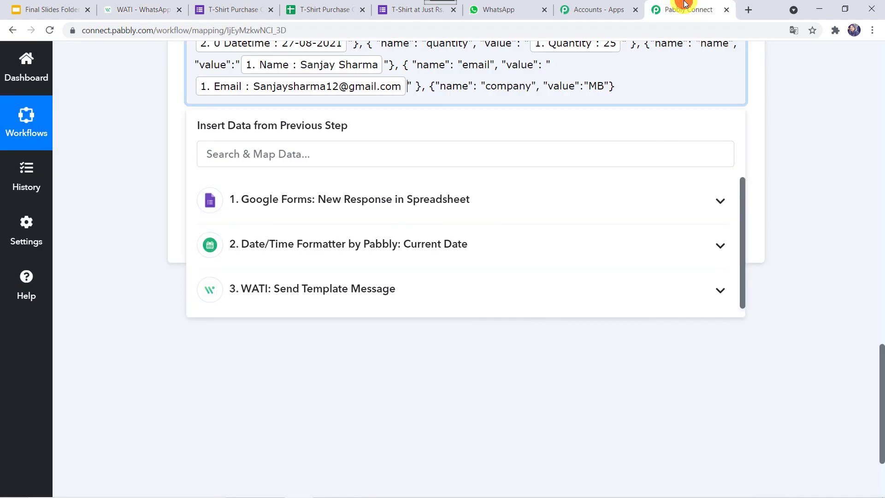
pyautogui.doubleClick(511, 87)
pyautogui.hotkey('ctrl', 'v')
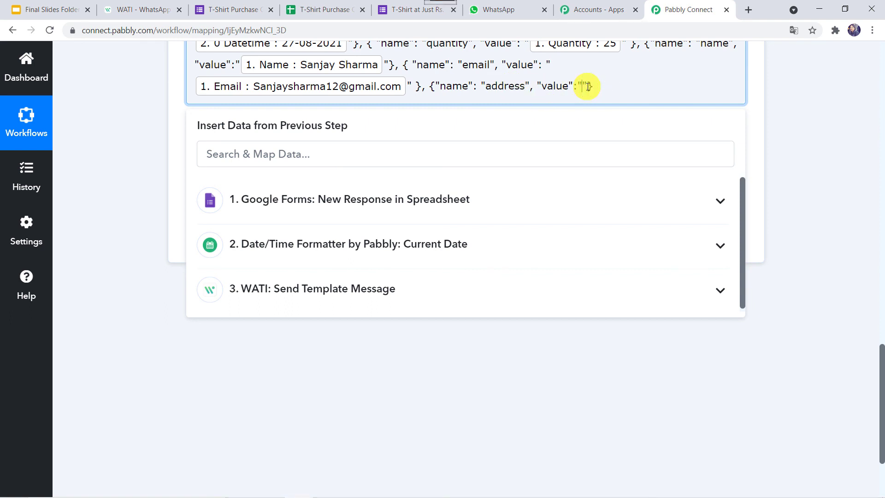
pyautogui.click(346, 193)
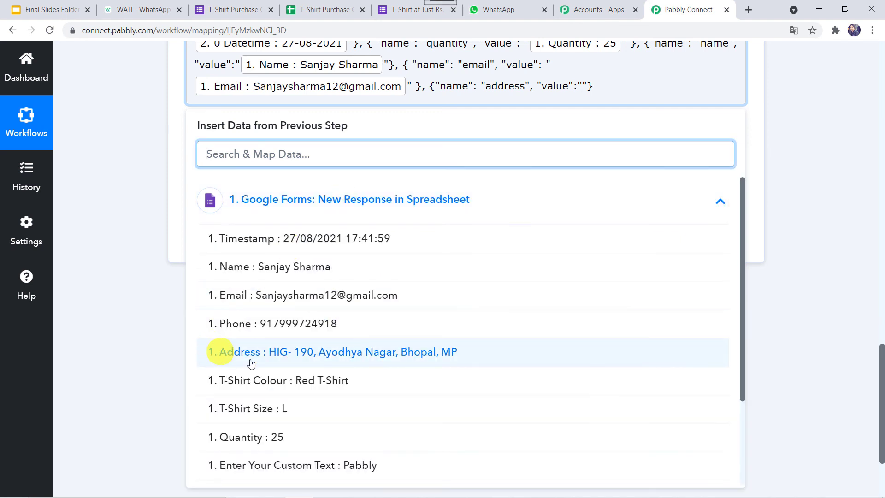
pyautogui.click(308, 359)
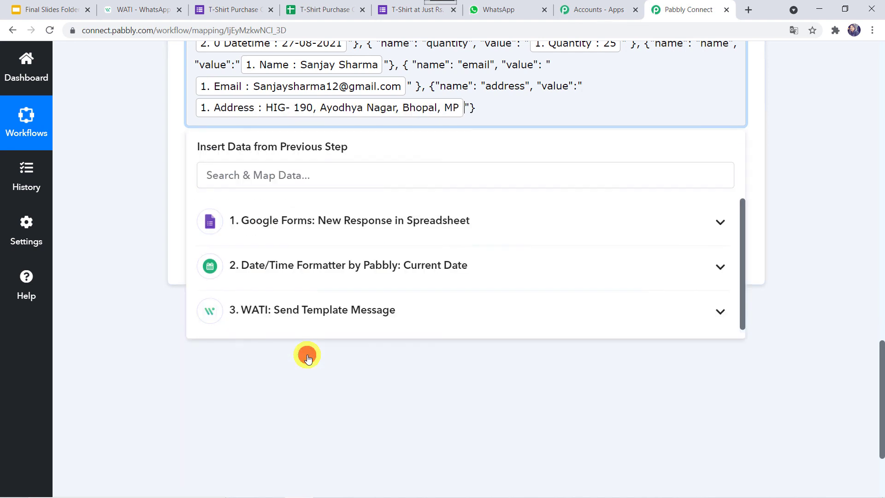
# - Copy the example company object and paste it after the address entry
pyautogui.click(484, 108)
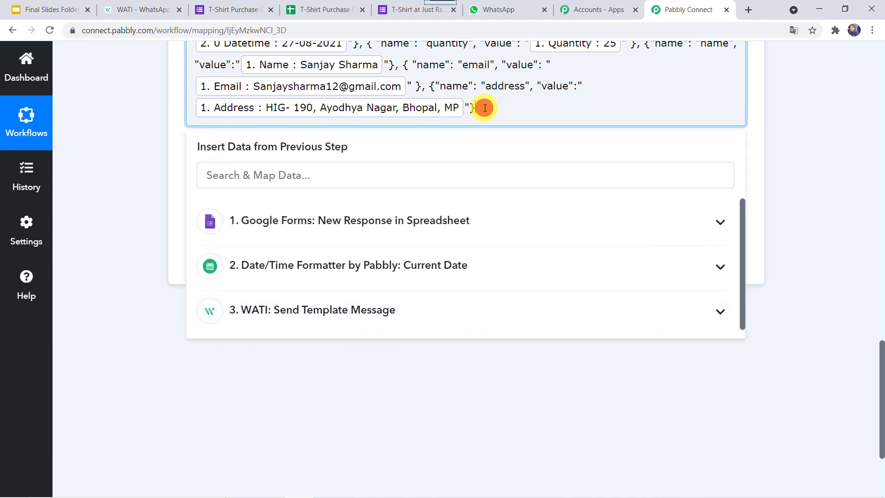
pyautogui.click(149, 8)
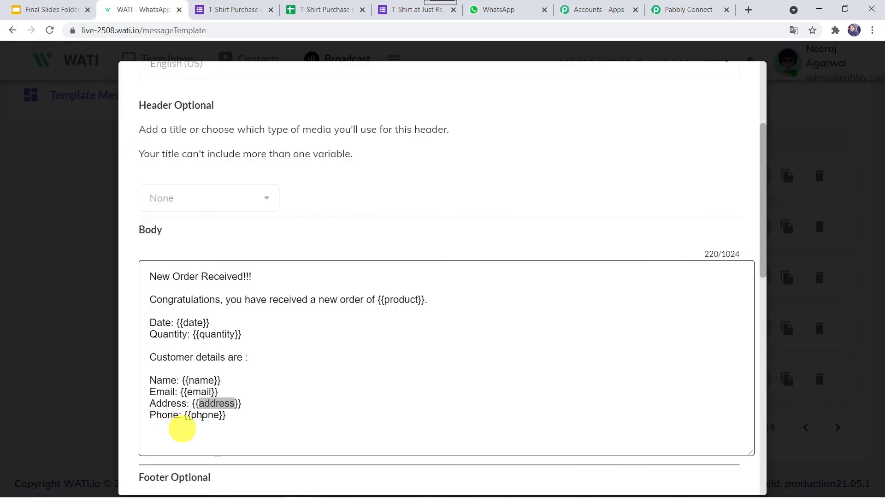
pyautogui.click(668, 16)
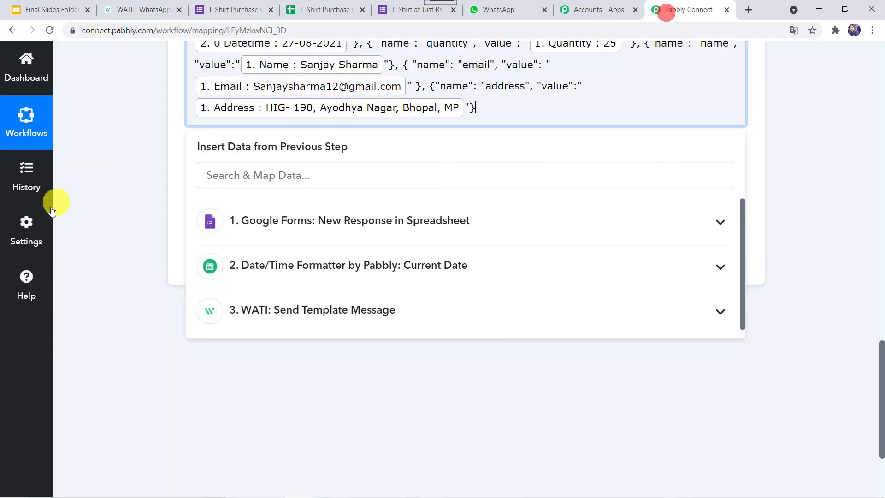
pyautogui.click(152, 219)
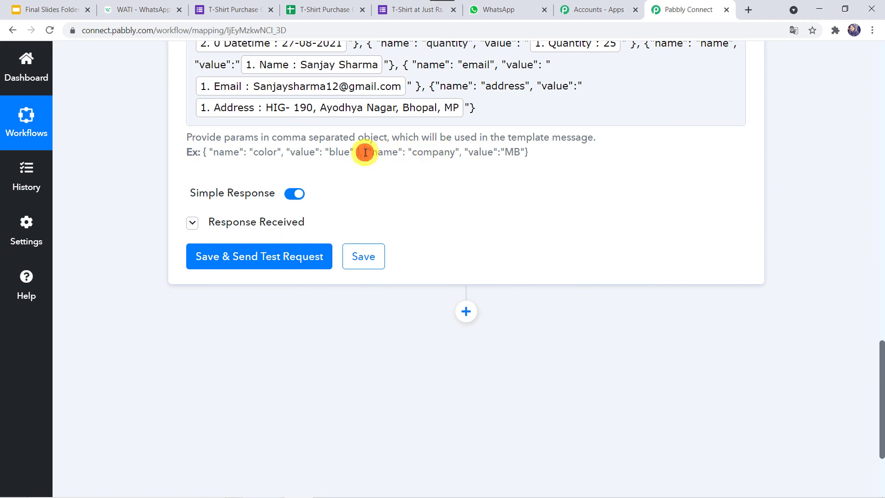
pyautogui.moveTo(365, 153); pyautogui.dragTo(582, 160)
pyautogui.hotkey('ctrl', 'c')
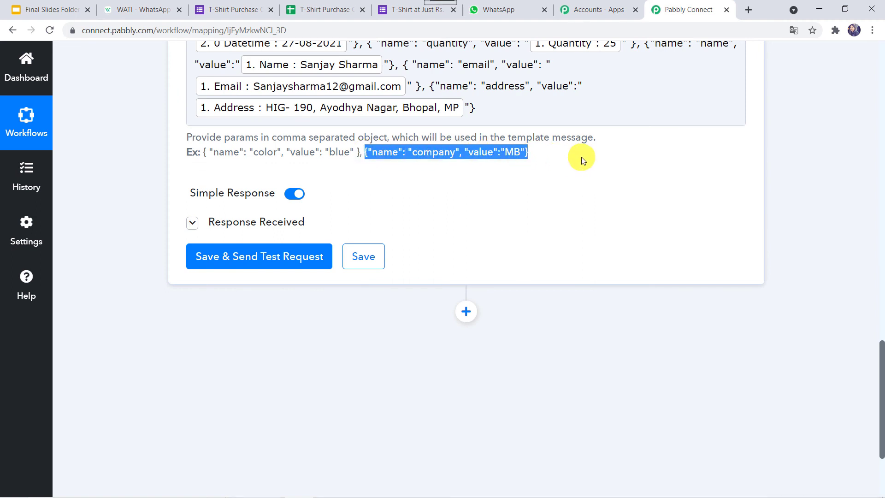
pyautogui.click(503, 107)
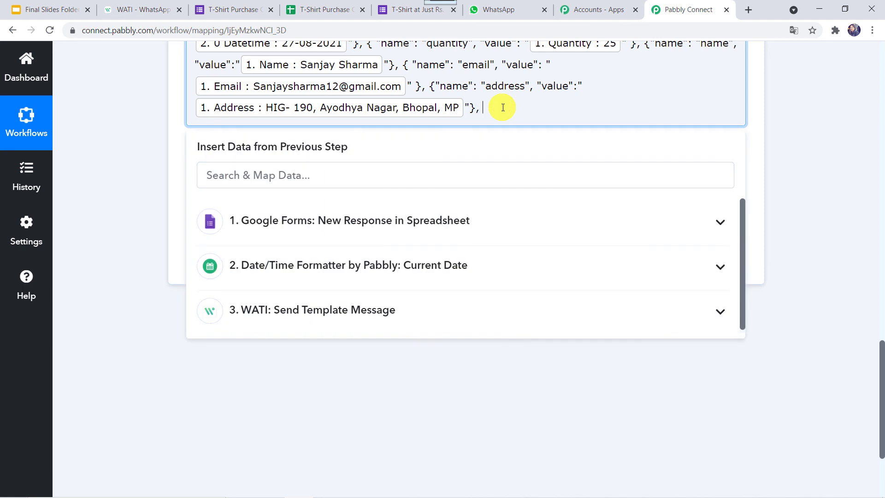
pyautogui.hotkey('ctrl', 'v')
# - Rename the pasted 'company' param to 'phone', clear 'MB', and map it to the form's Phone answer
pyautogui.click(138, 9)
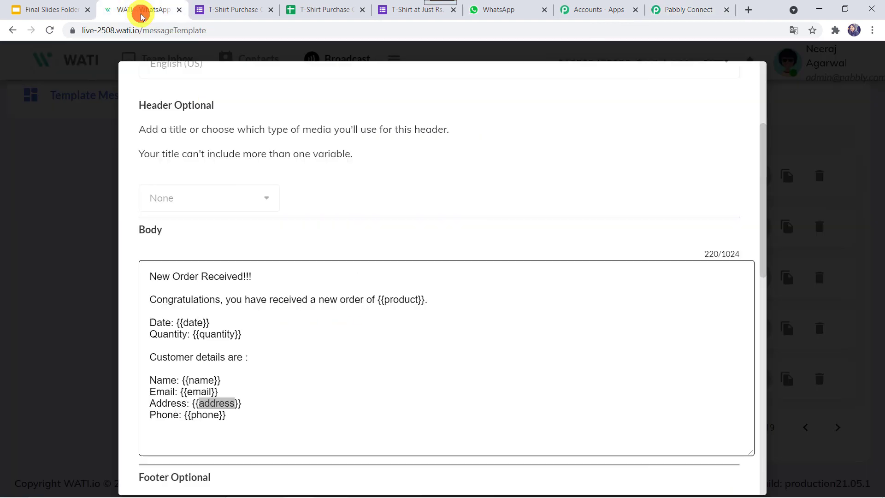
pyautogui.moveTo(191, 415); pyautogui.dragTo(221, 416)
pyautogui.hotkey('ctrl', 'c')
pyautogui.click(691, 10)
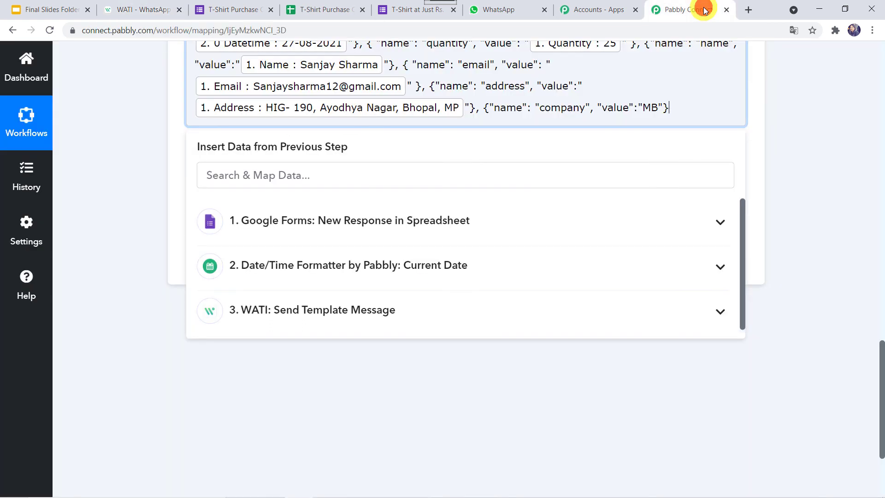
pyautogui.doubleClick(554, 109)
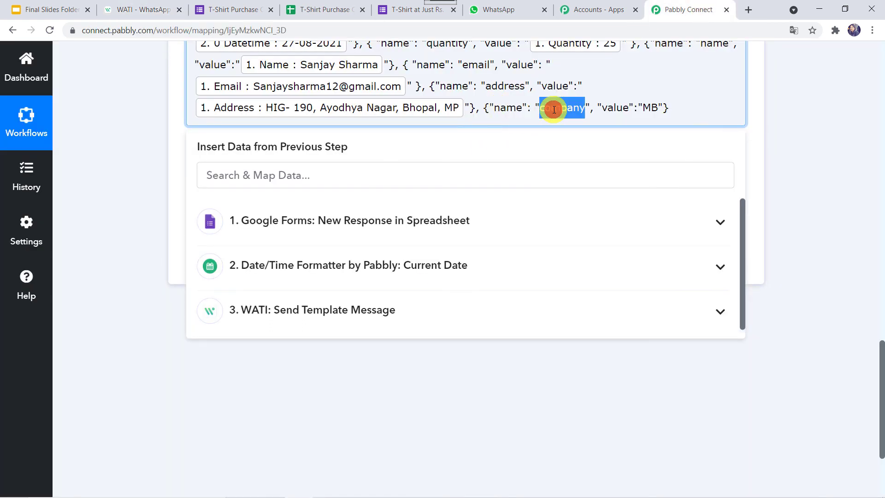
pyautogui.hotkey('ctrl', 'v')
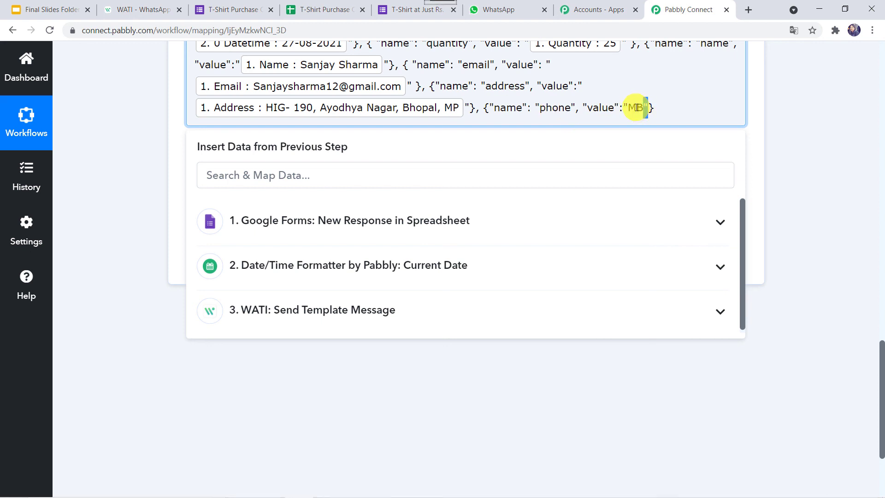
pyautogui.doubleClick(636, 108)
pyautogui.press('BackSpace')
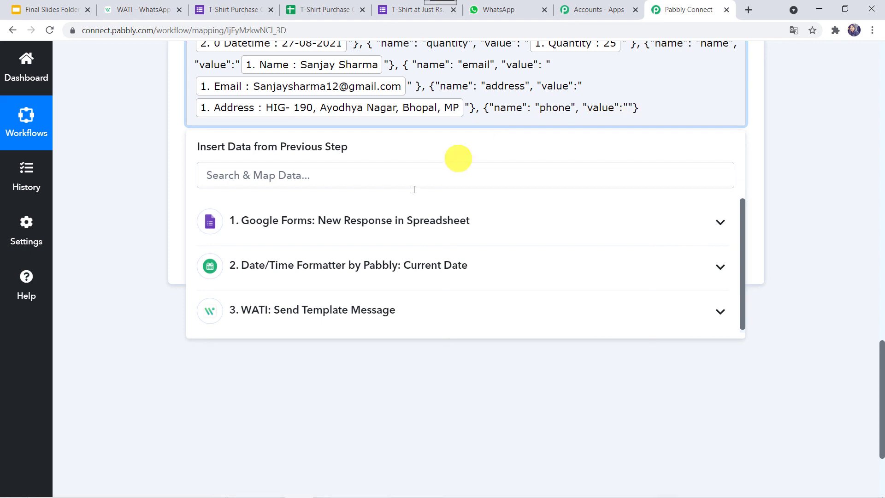
pyautogui.click(394, 226)
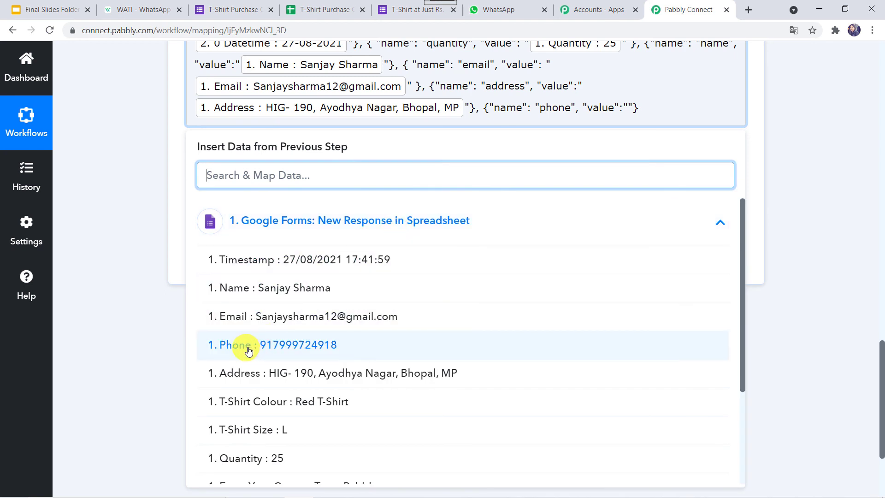
pyautogui.click(318, 345)
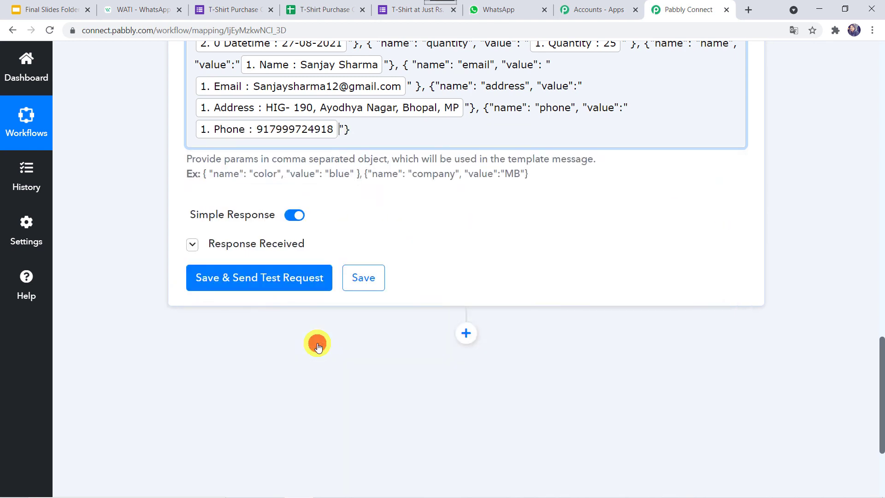
pyautogui.click(133, 217)
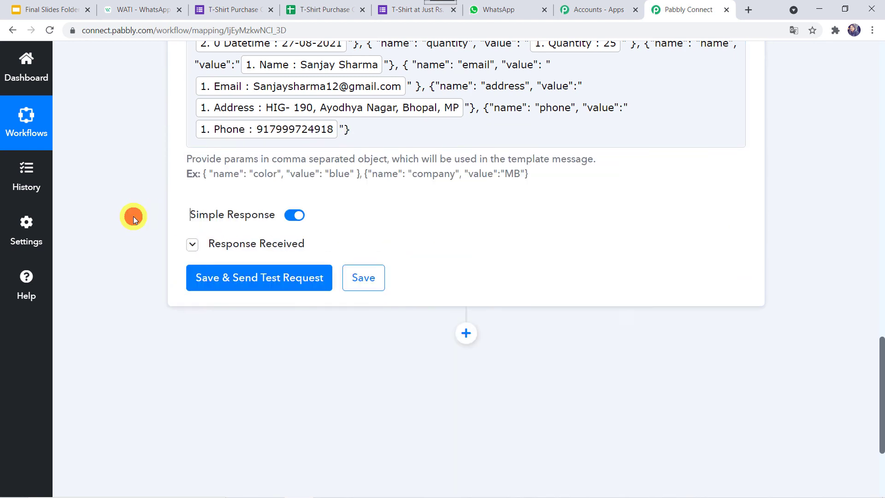
# - Send a test request for the second WATI step, review the response, and save the step
pyautogui.click(236, 278)
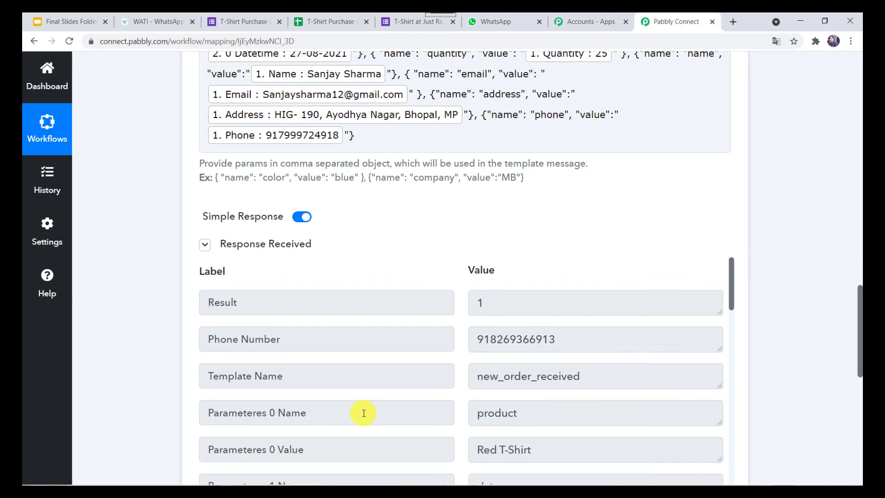
pyautogui.scroll(-10, 361, 411)
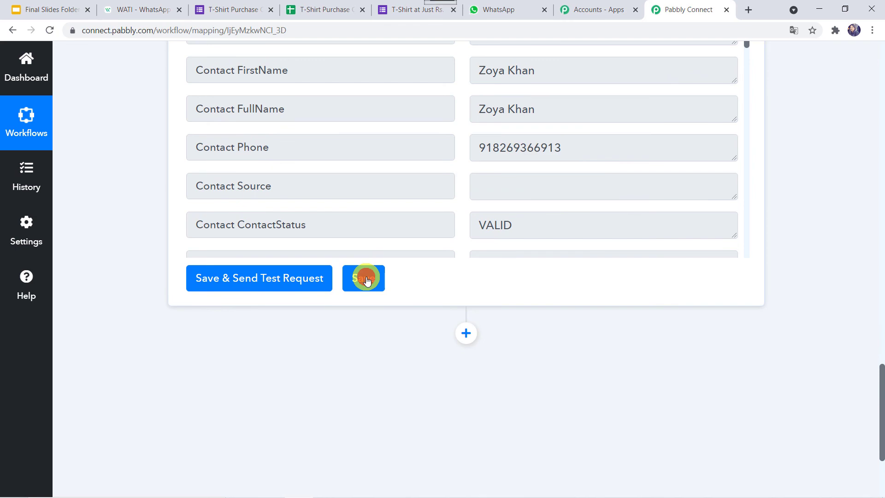
pyautogui.click(367, 279)
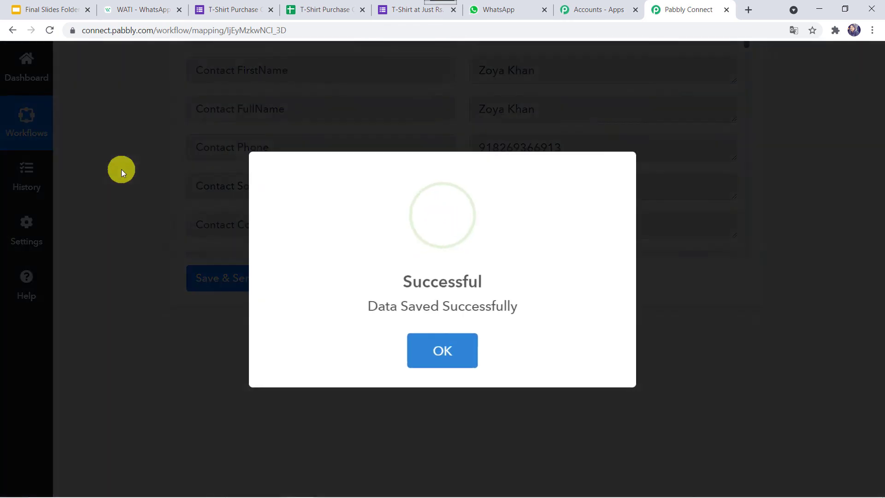
pyautogui.click(121, 170)
pyautogui.scroll(6, 120, 170)
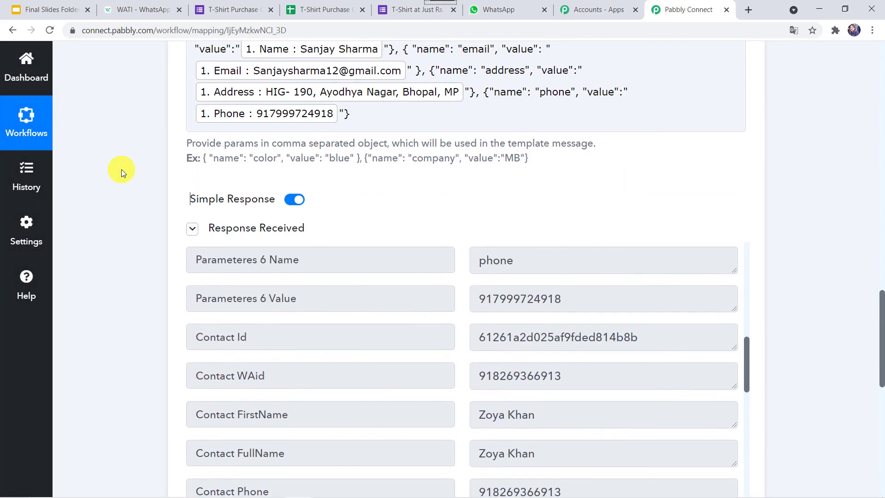
pyautogui.scroll(11, 121, 170)
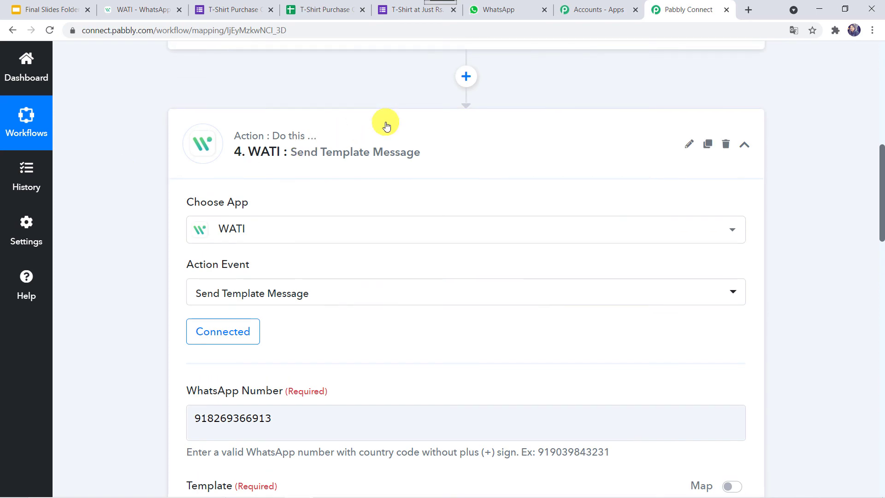
# - Collapse step 4 and review the Google Forms, Date/Time Formatter and two WATI steps
pyautogui.click(387, 126)
pyautogui.scroll(3, 339, 91)
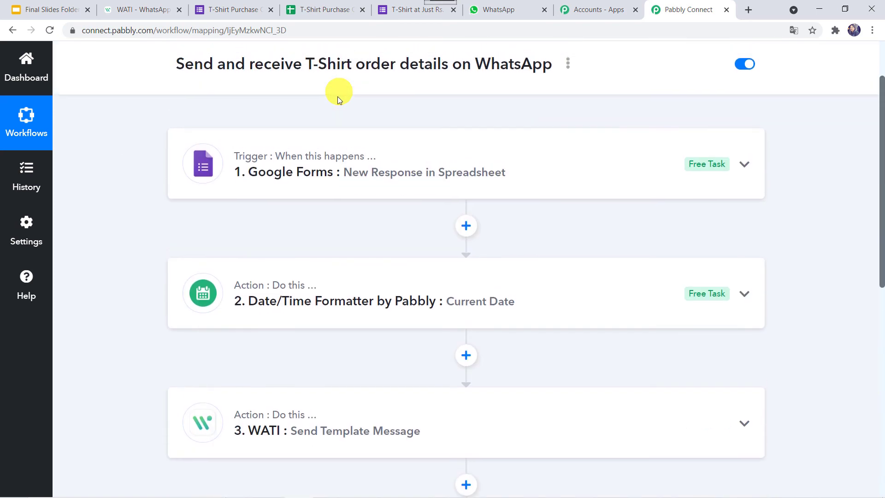
pyautogui.scroll(-1, 269, 220)
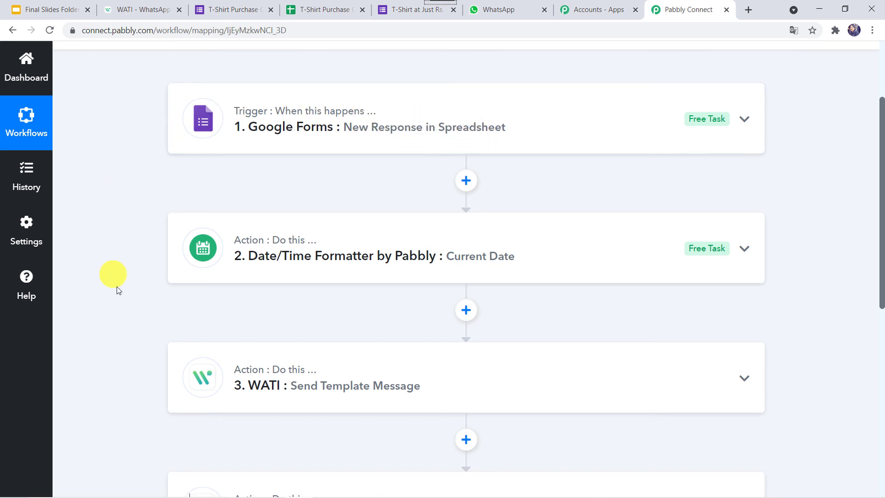
pyautogui.scroll(-1, 129, 308)
pyautogui.scroll(-1, 128, 309)
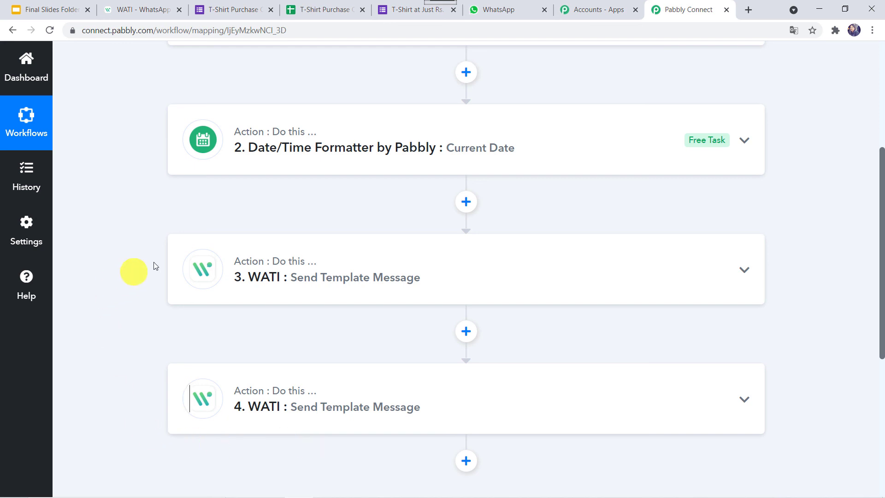
pyautogui.scroll(2, 118, 163)
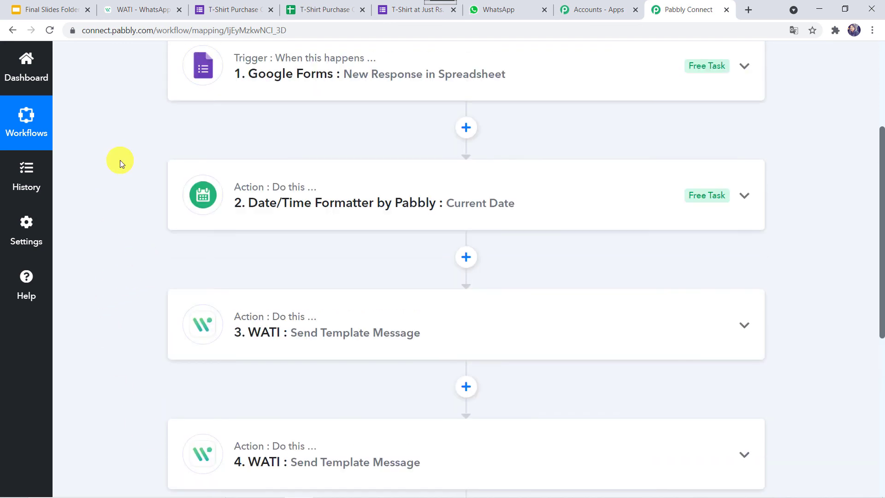